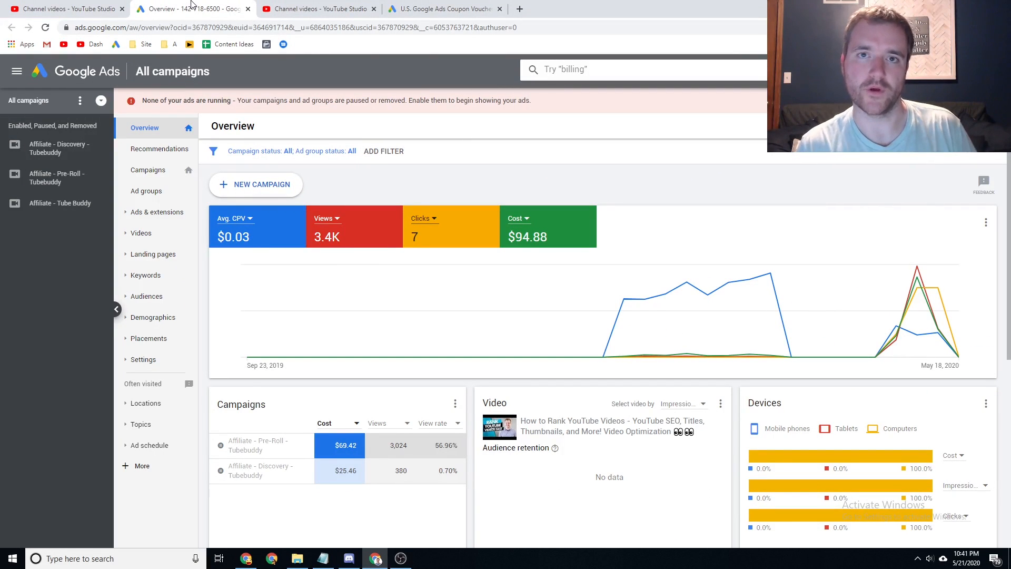
Step: Review the Google Ads coupon offer, the Google Ads account overview and the channel analytics in YouTube Studio
left_click(442, 9)
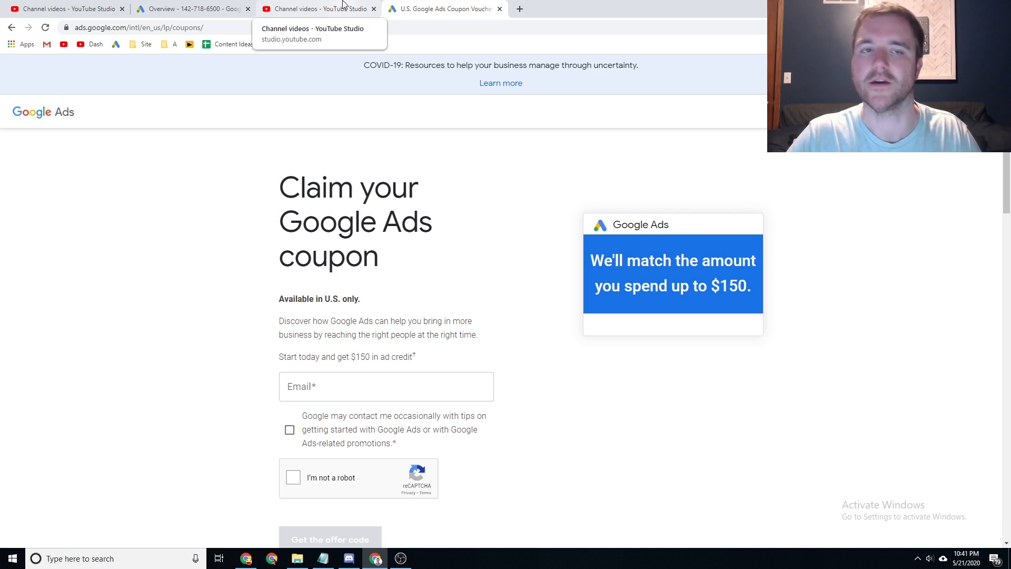
left_click(194, 6)
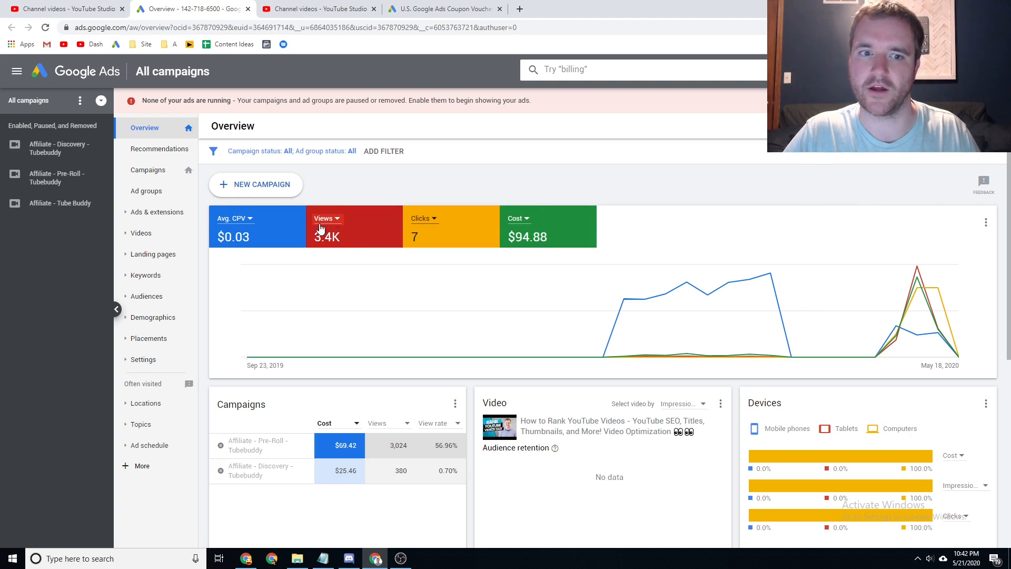
left_click(333, 6)
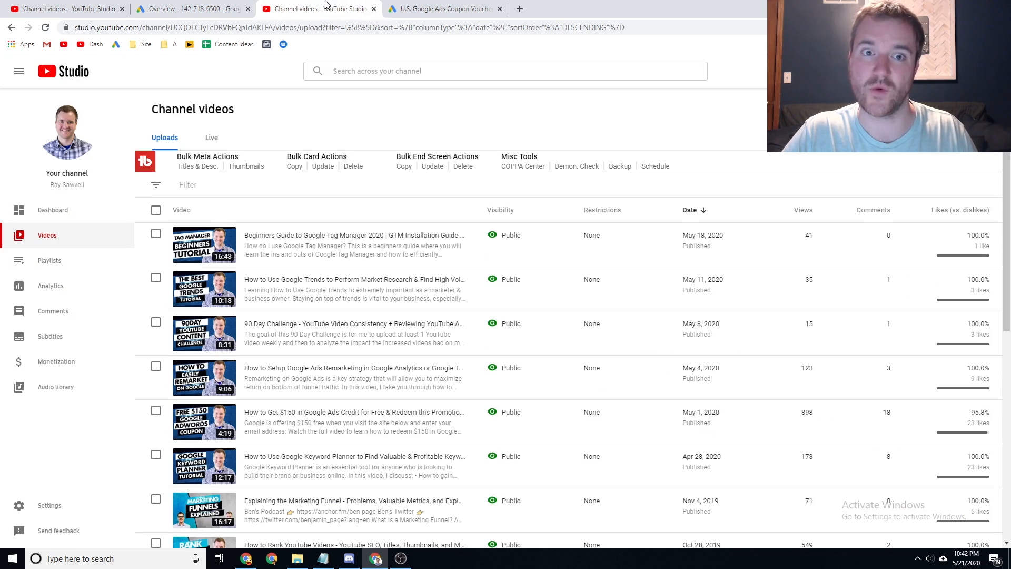
left_click(42, 287)
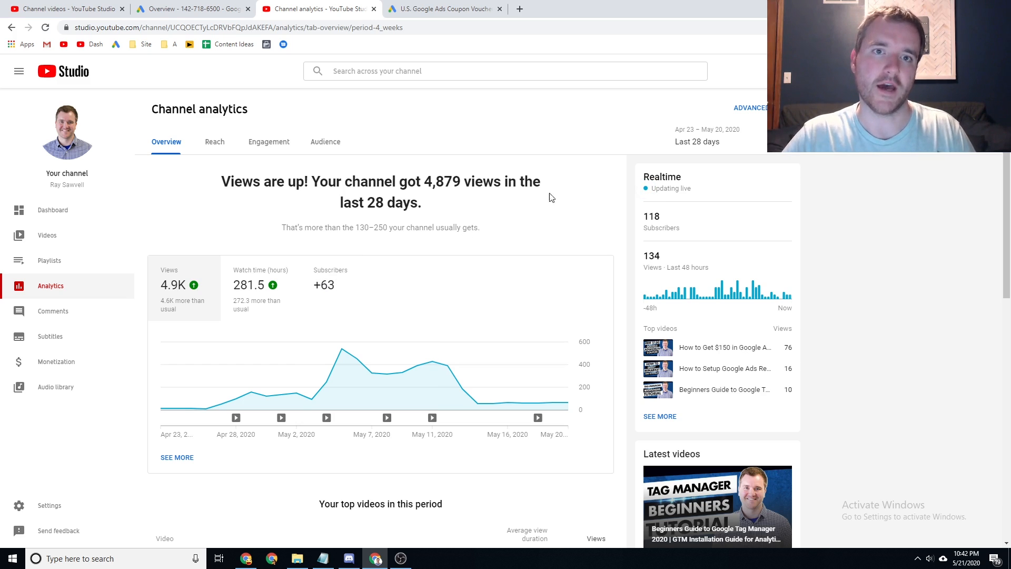
left_click(445, 4)
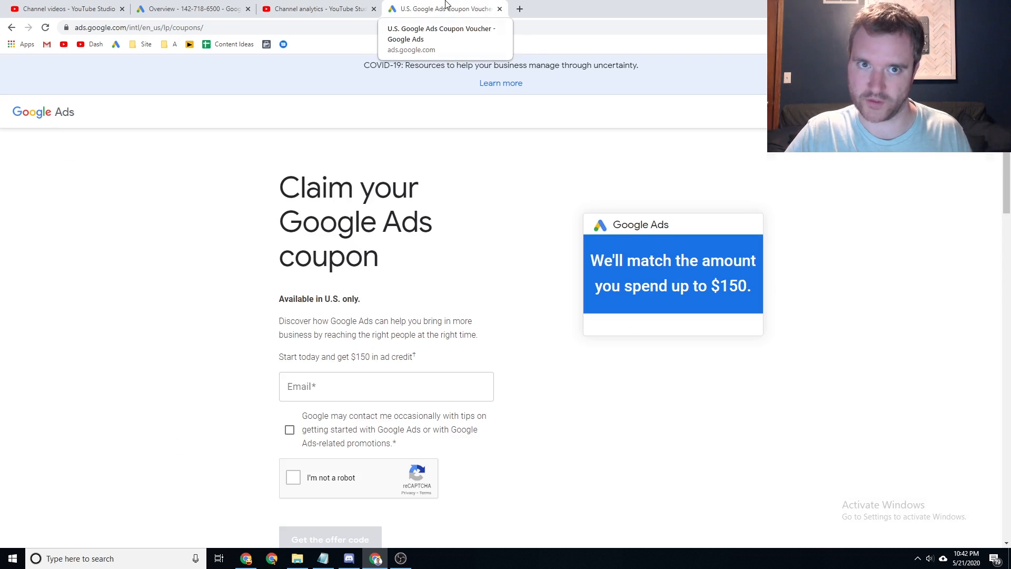
Step: In Google Ads, start a new campaign without a goal's guidance and choose the Video campaign type
left_click(175, 7)
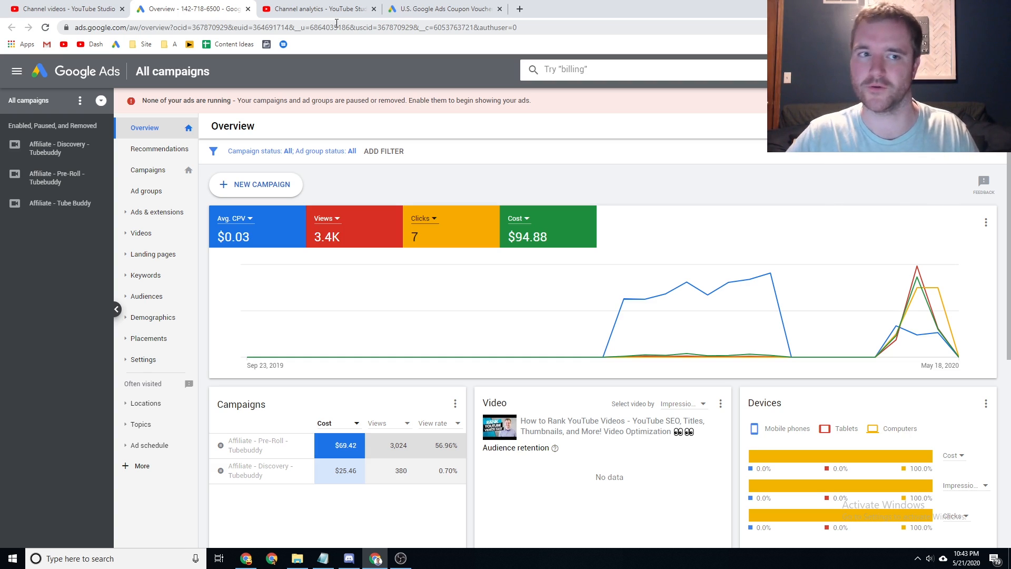
left_click(148, 175)
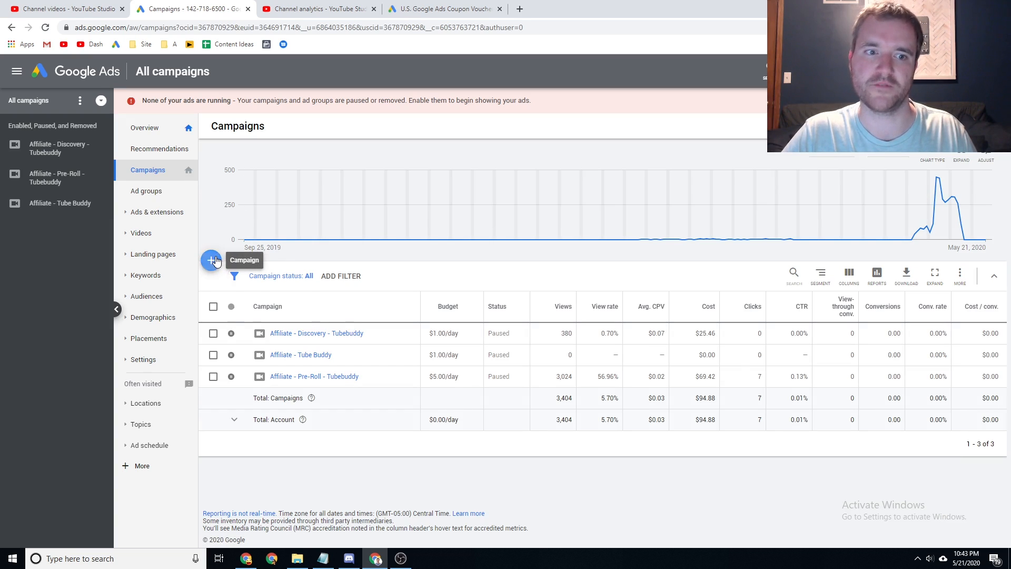
left_click(210, 261)
left_click(260, 299)
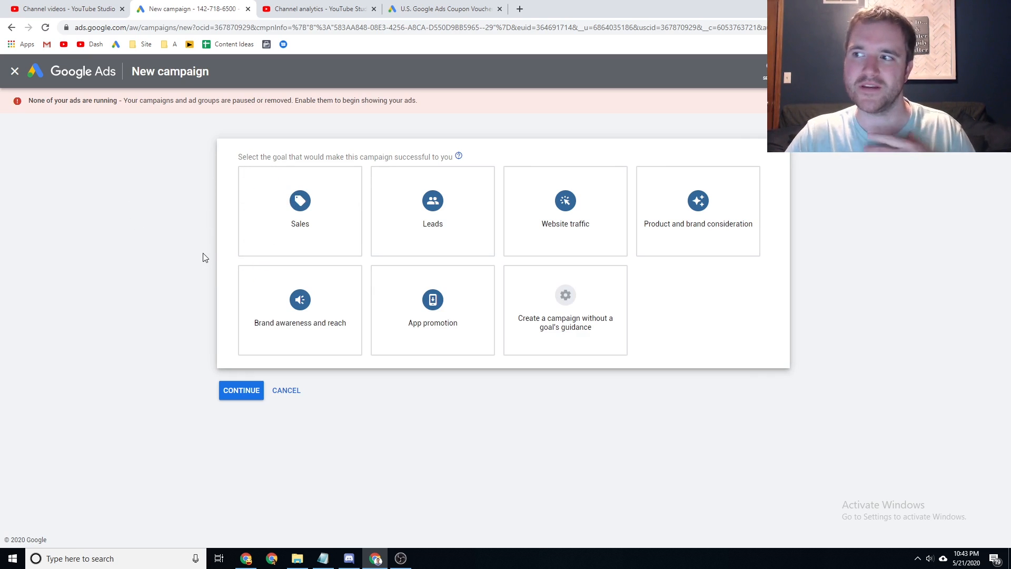
left_click(583, 340)
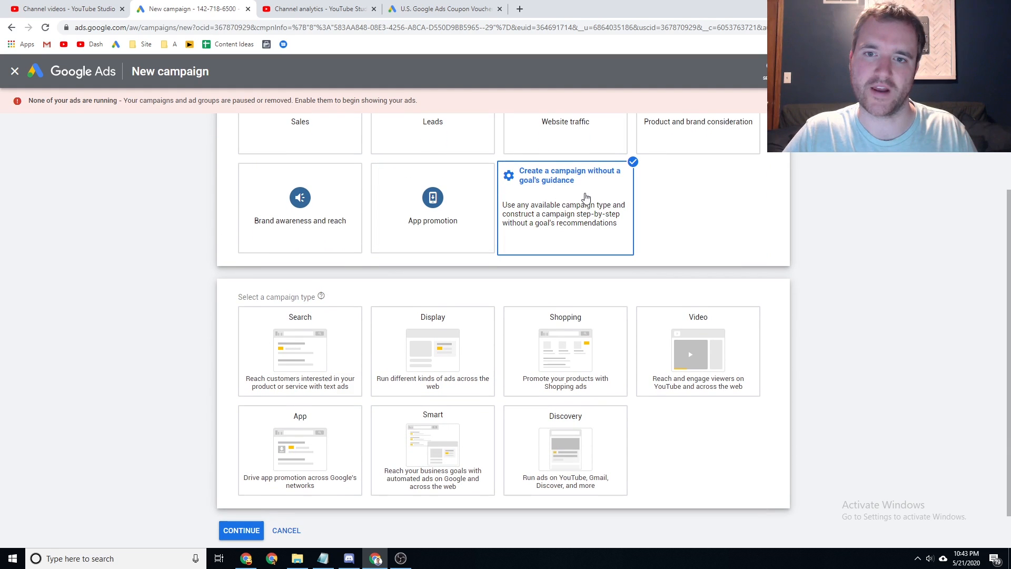
left_click(716, 339)
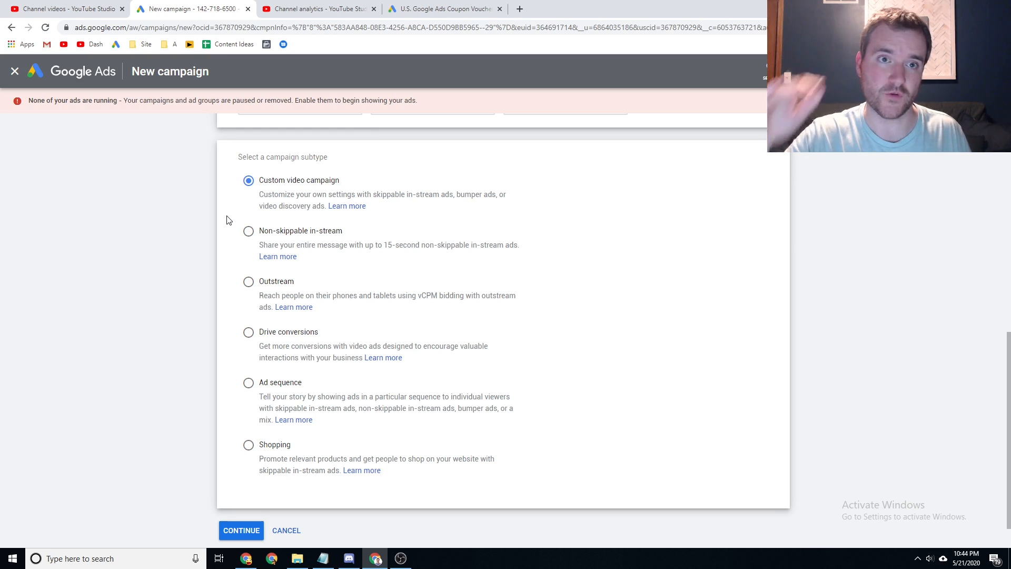
Step: Open YouTube in a new browser tab and search it for "google analytics"
left_click(520, 8)
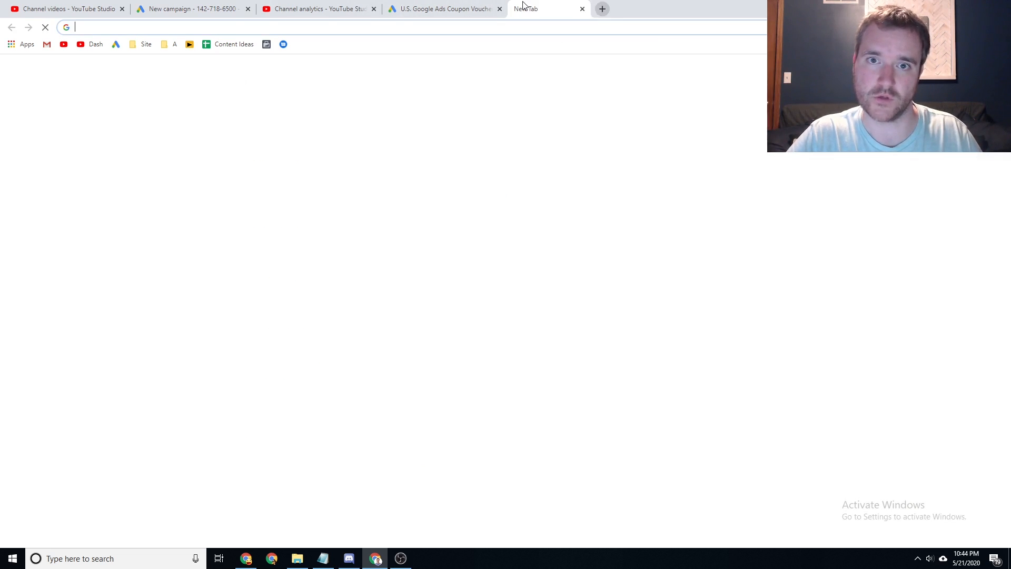
type("youtube.com/?reload=9")
key("Return")
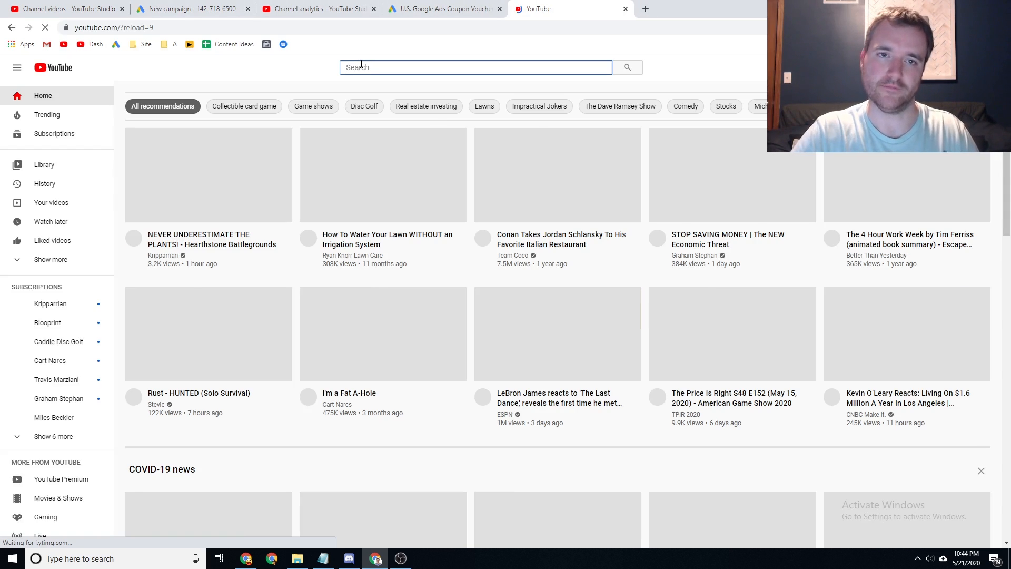
type("google analyt")
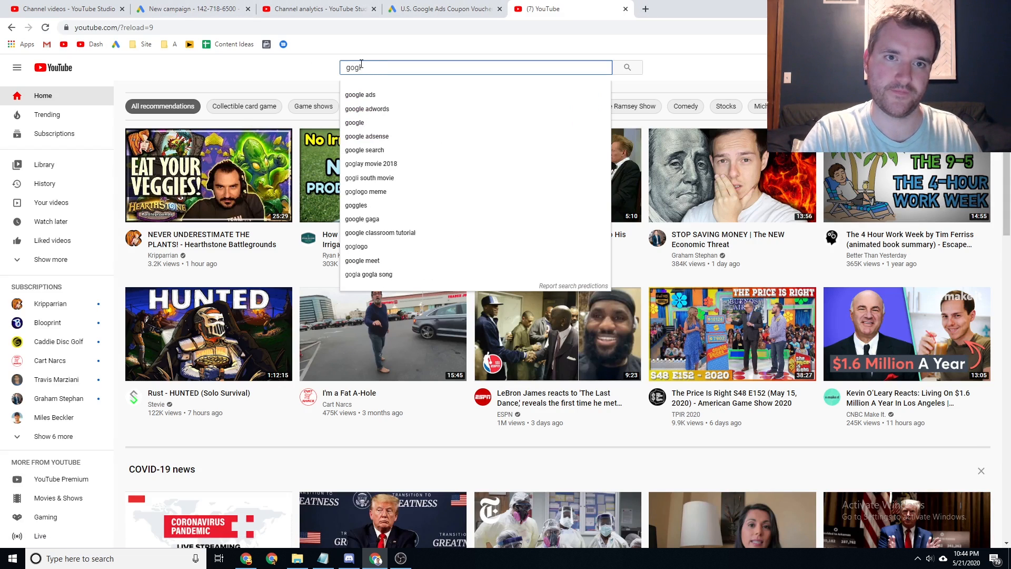
type("ics")
key("Return")
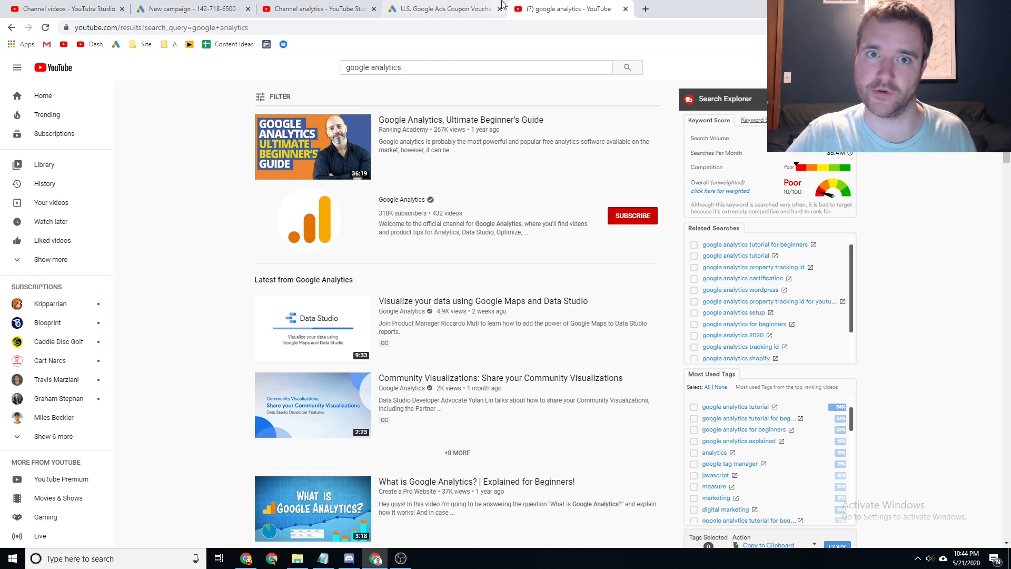
Step: Return to the Google Ads campaign draft and continue with the Custom video campaign subtype
left_click(393, 6)
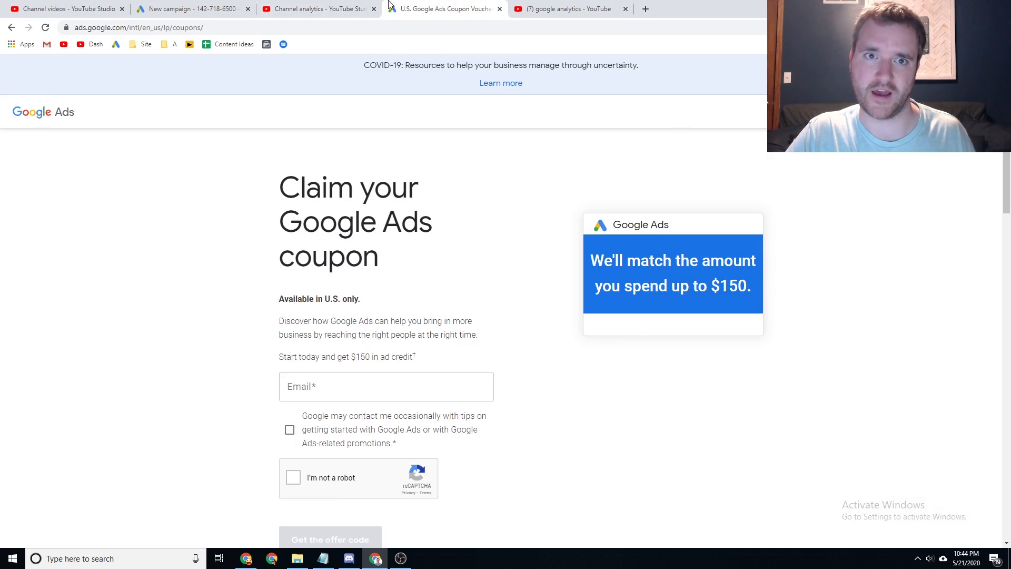
left_click(330, 6)
left_click(219, 4)
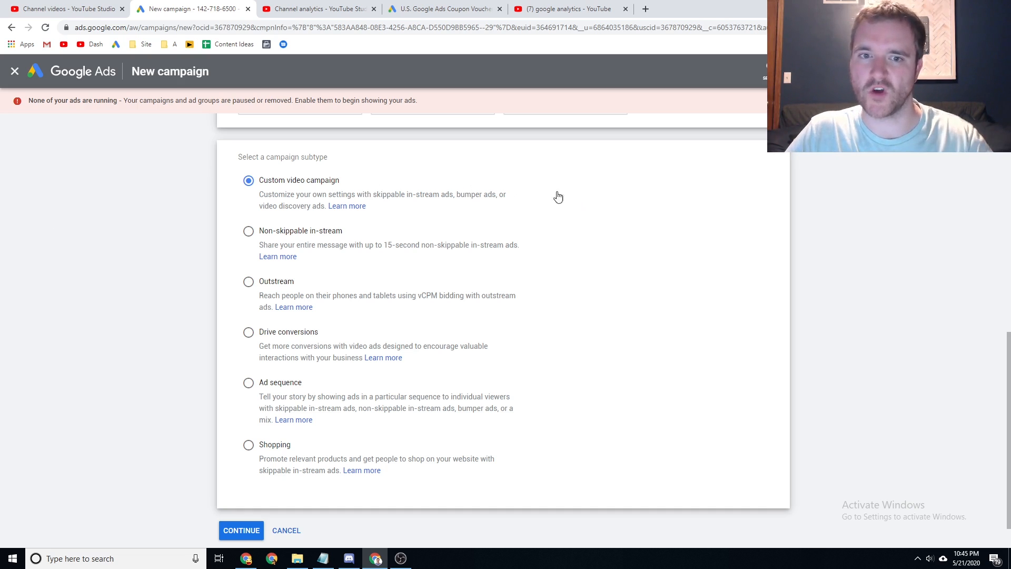
left_click(237, 531)
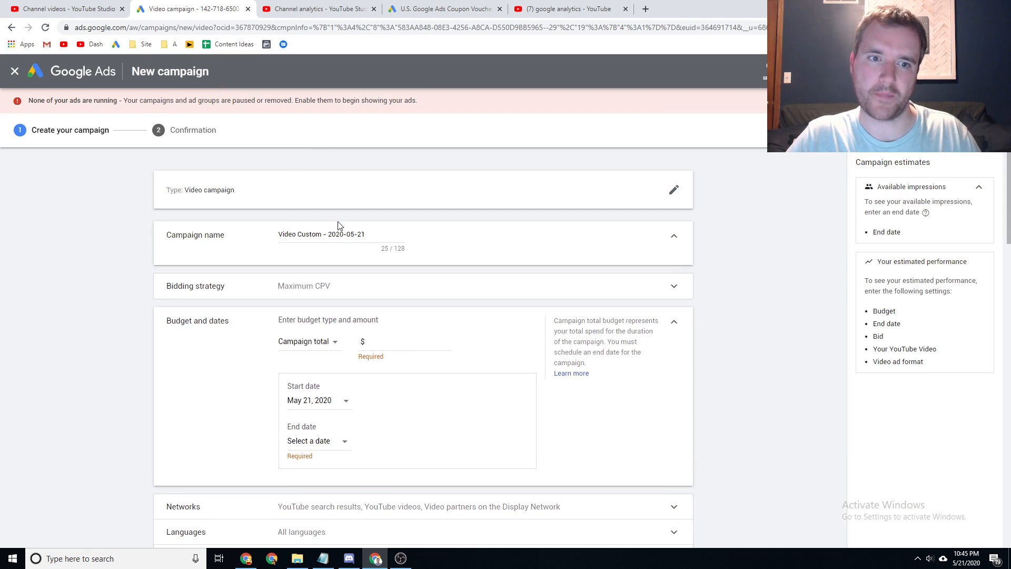
Step: Rename the campaign as "Tube Buddy - Test Campaign"
triple_click(348, 234)
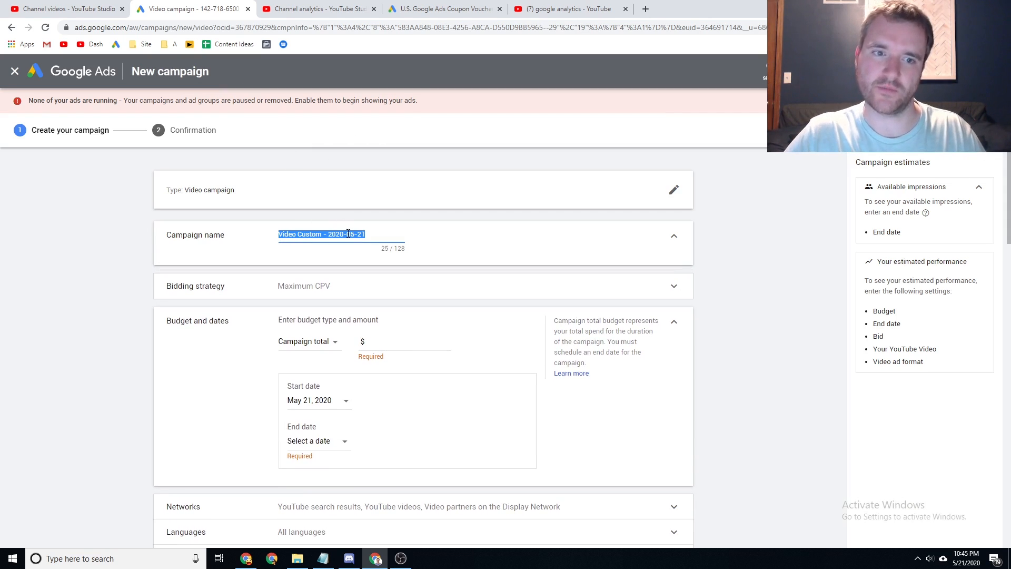
type("Tube ")
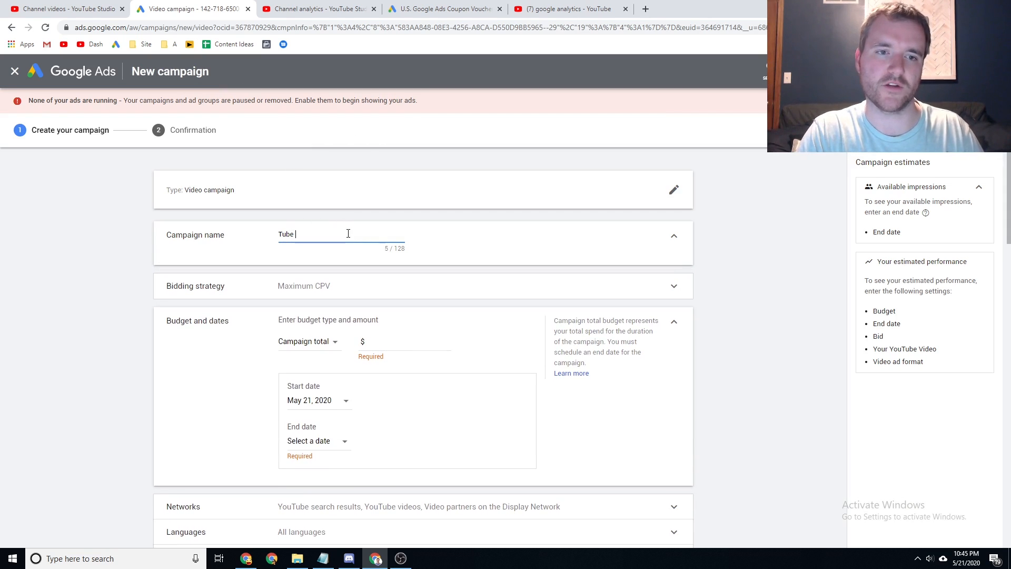
type("Buddy - Test Campaign")
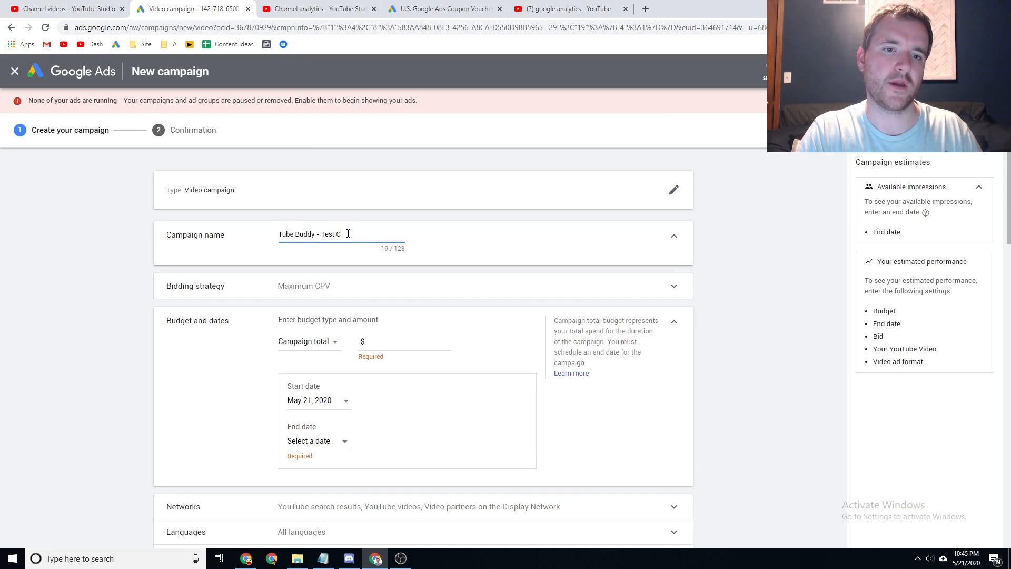
Step: Expand the bidding strategy settings and examine the available bid strategies, leaving Maximum CPV selected
left_click(301, 296)
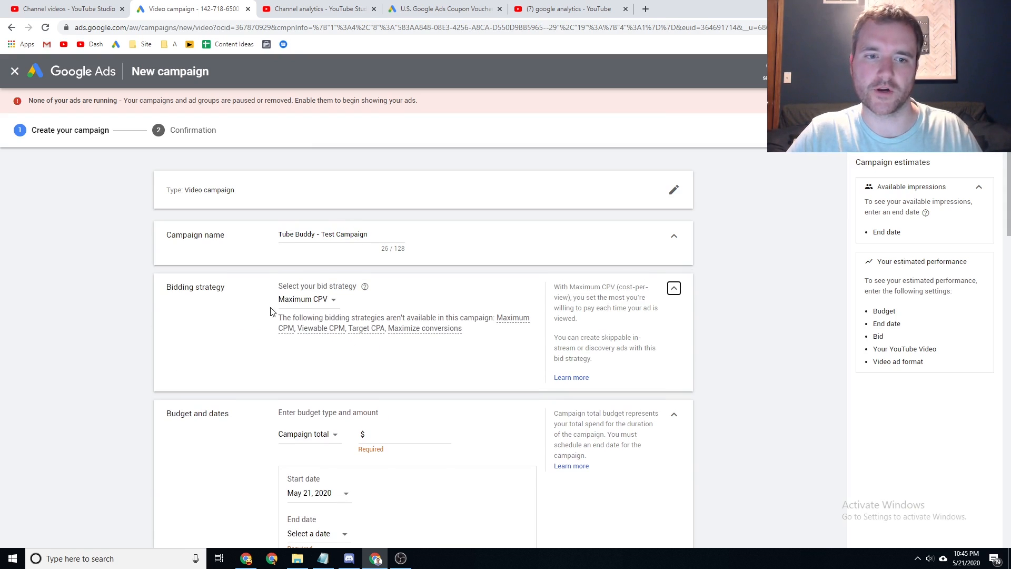
left_click(316, 302)
left_click(225, 323)
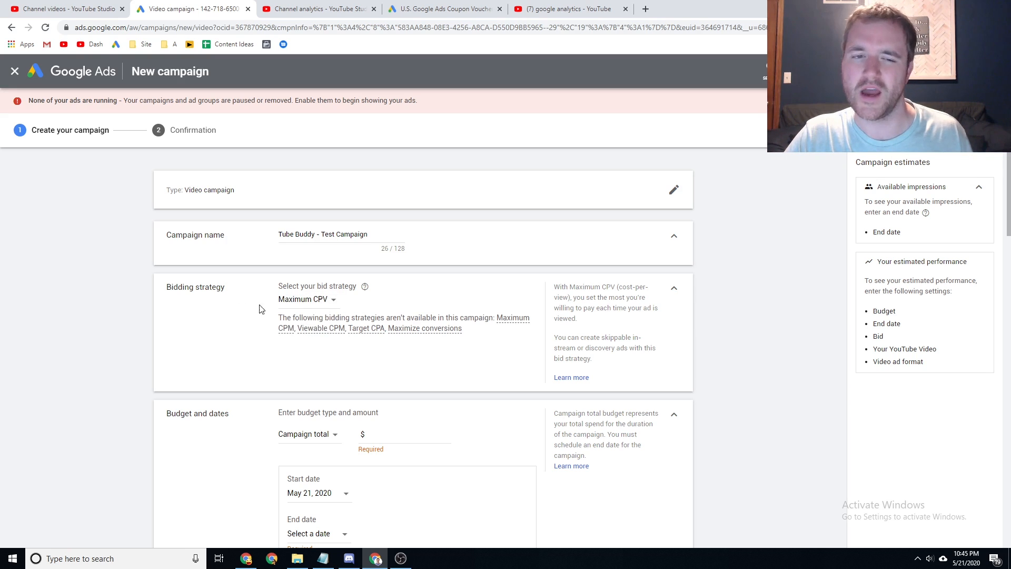
left_click(319, 300)
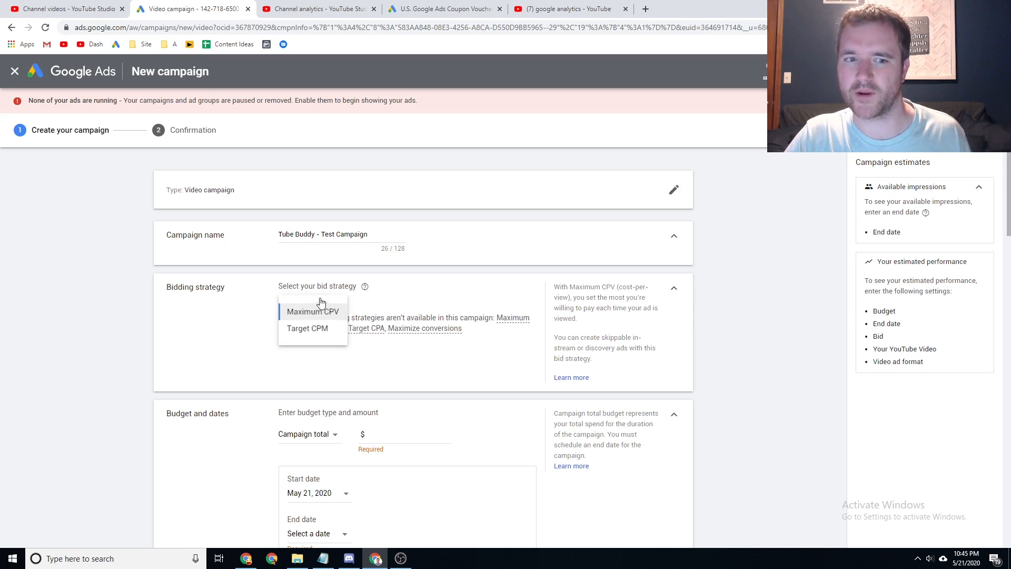
left_click(199, 341)
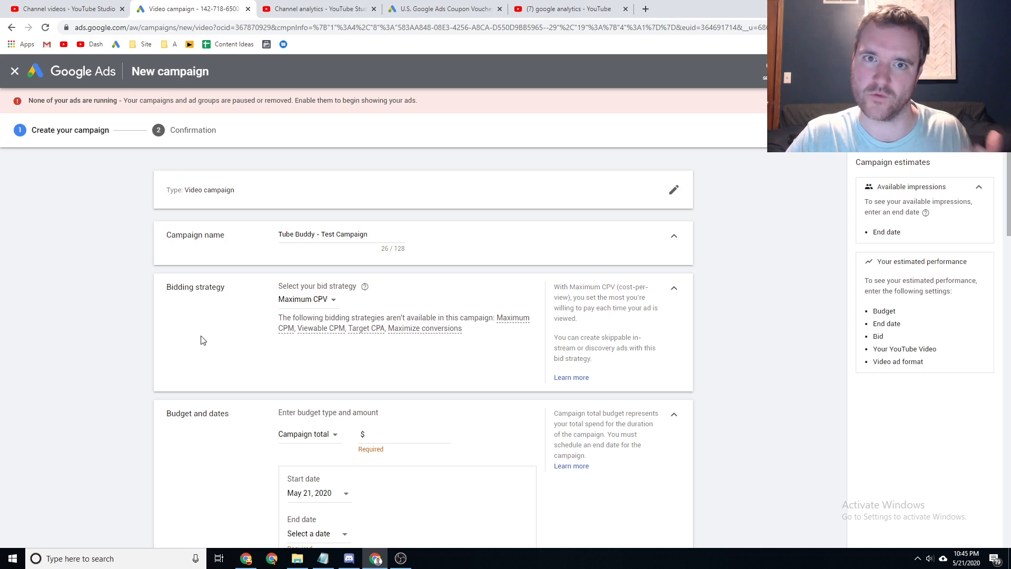
Step: Set the campaign total budget to $1.00
scroll(194, 379, "down", 1)
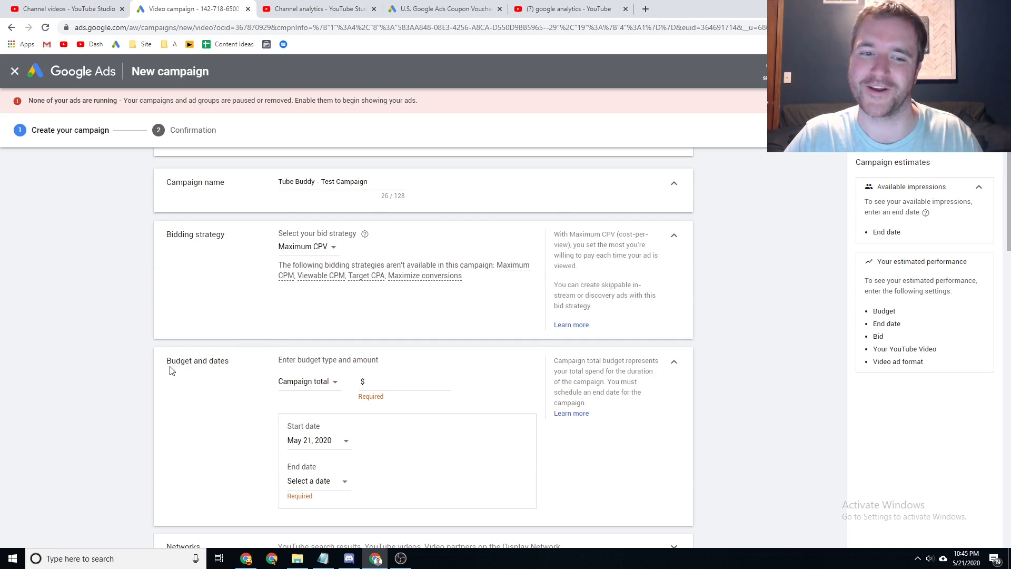
scroll(173, 364, "down", 1)
left_click(390, 333)
type("1.00")
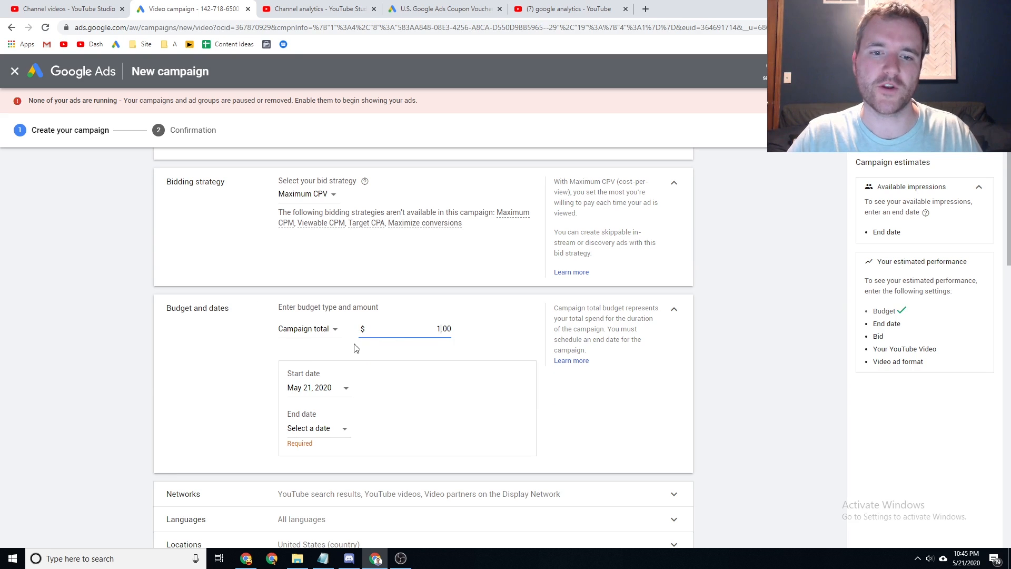
left_click(209, 349)
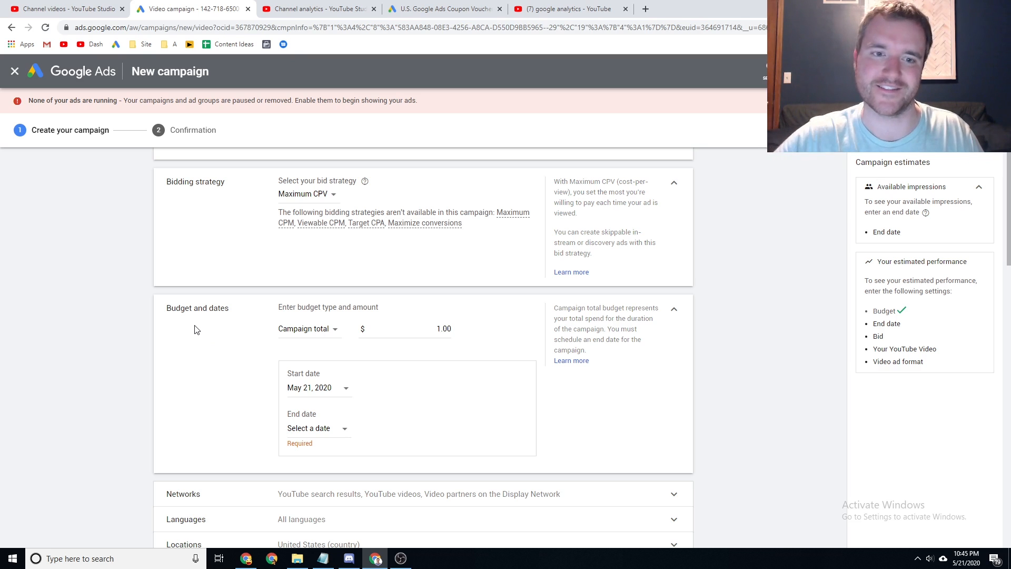
Step: Expand the Networks settings and review where the video ads can appear
scroll(121, 297, "down", 3)
left_click(313, 331)
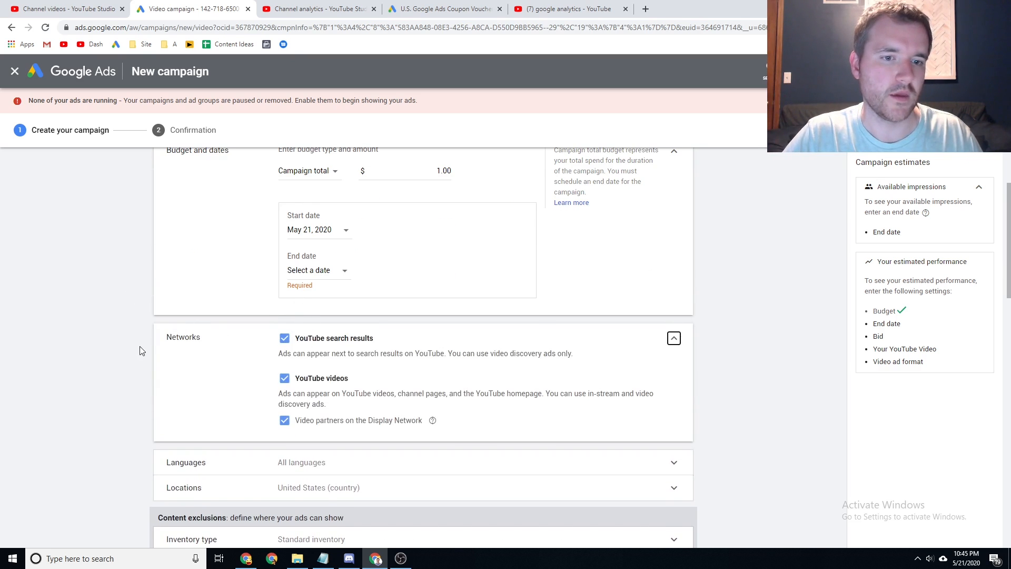
scroll(140, 350, "down", 1)
scroll(158, 337, "up", 2)
scroll(163, 384, "down", 1)
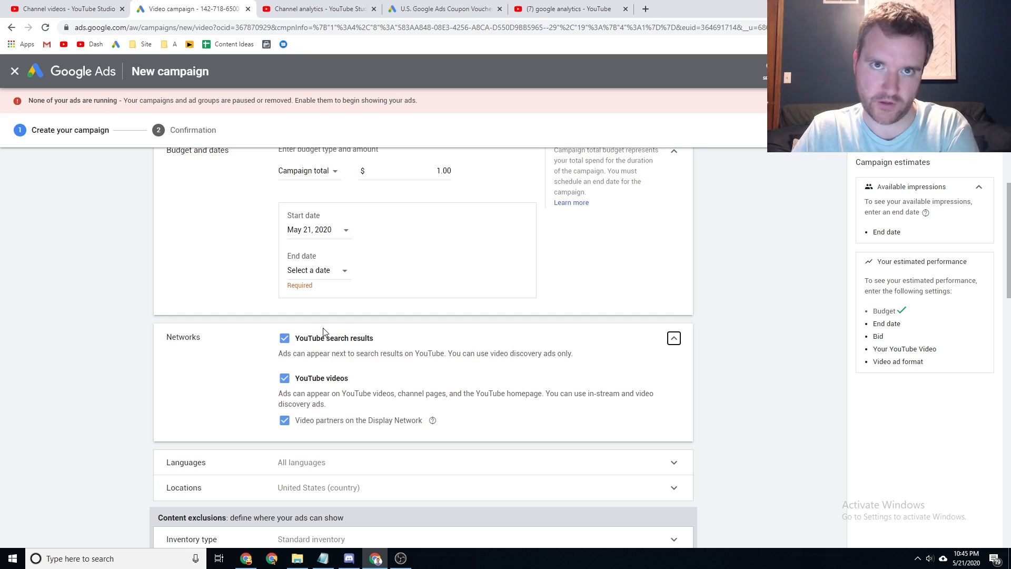
Step: Revisit the YouTube results for "google analytics" as an ad placement example and return to the campaign draft
left_click(606, 8)
left_click(348, 7)
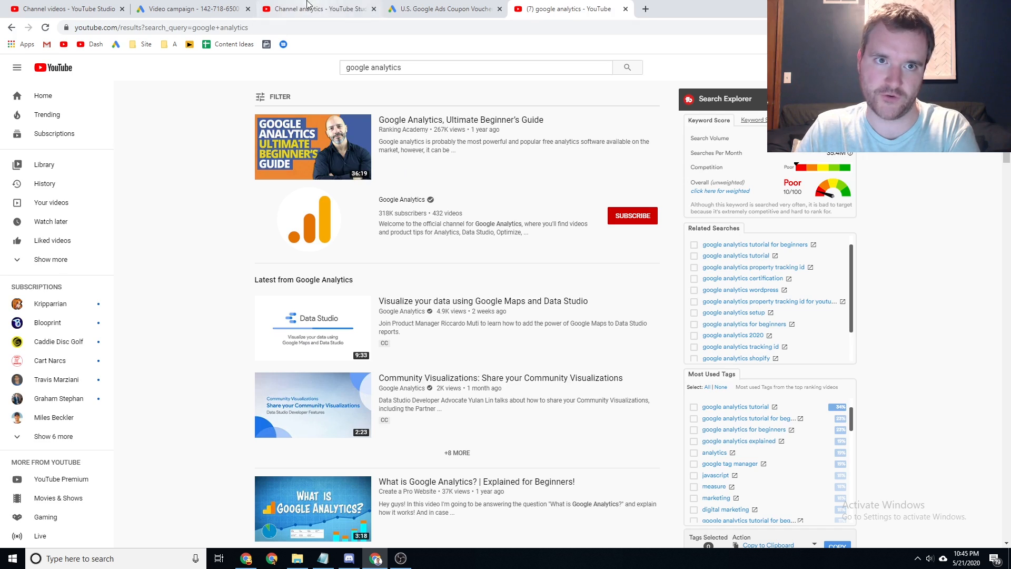
left_click(442, 9)
left_click(189, 8)
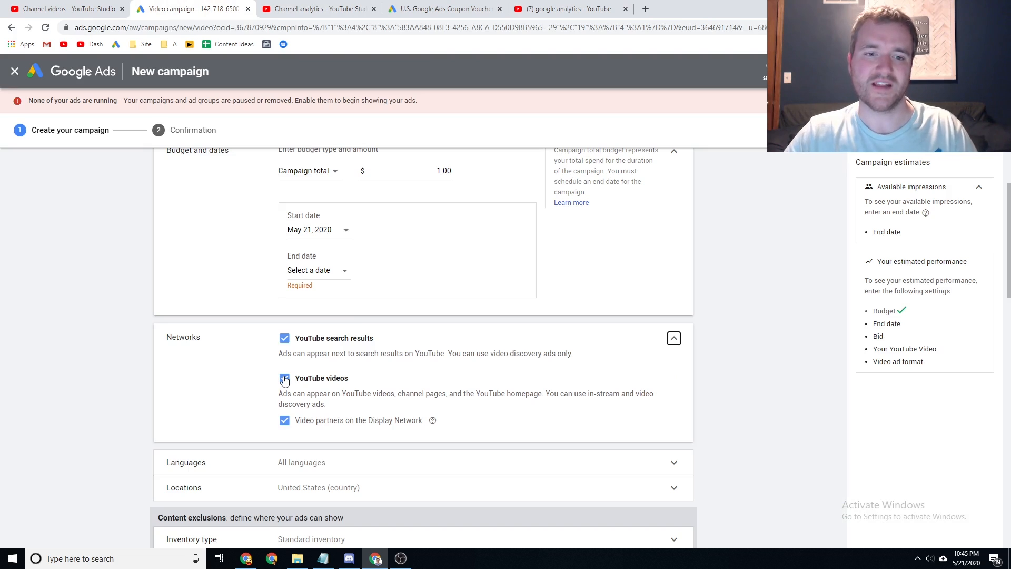
Step: Expand the campaign's language settings, search for "english" and select English as the customer language
scroll(240, 400, "down", 2)
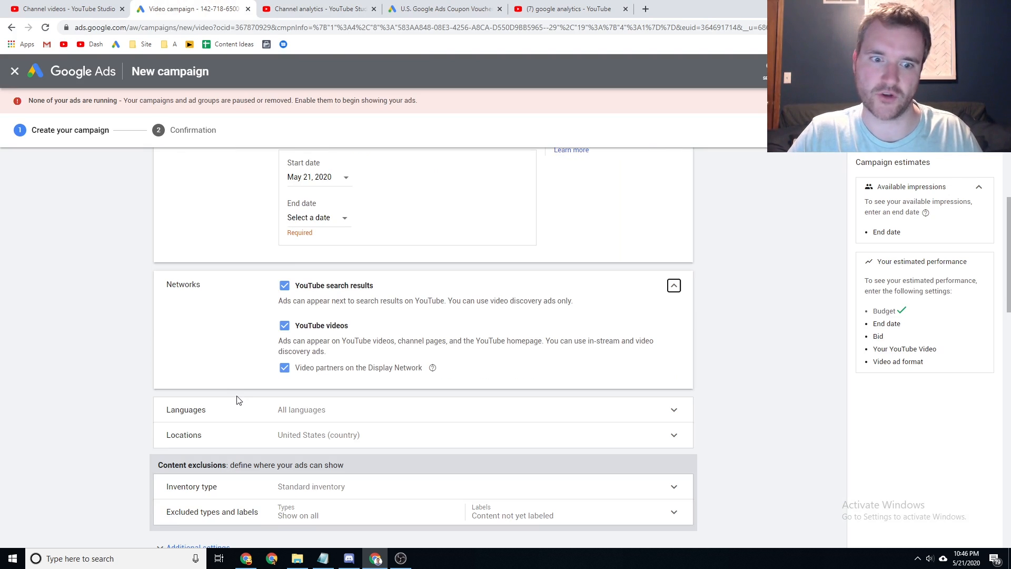
left_click(305, 358)
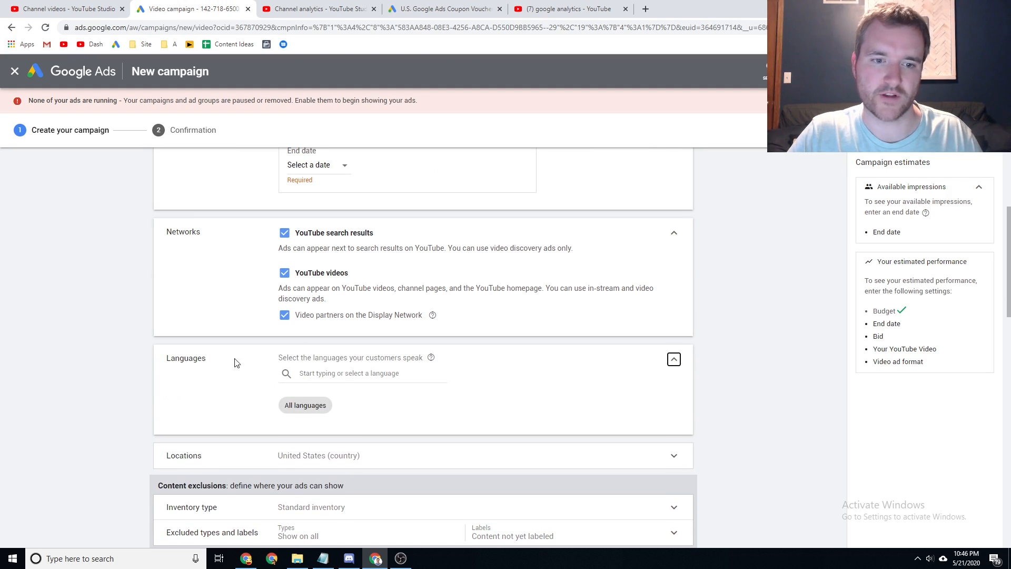
left_click(328, 372)
type("english")
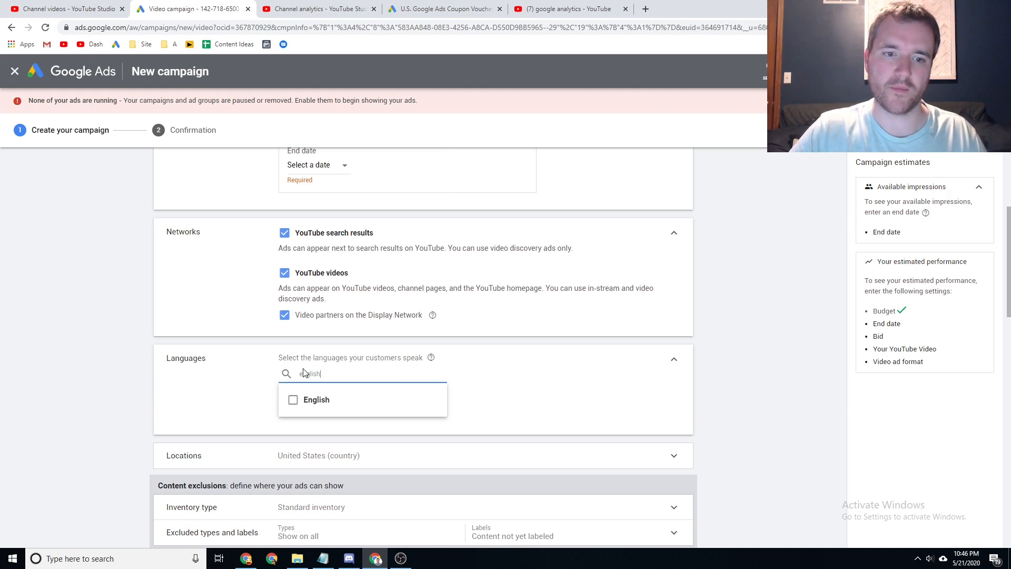
left_click(291, 398)
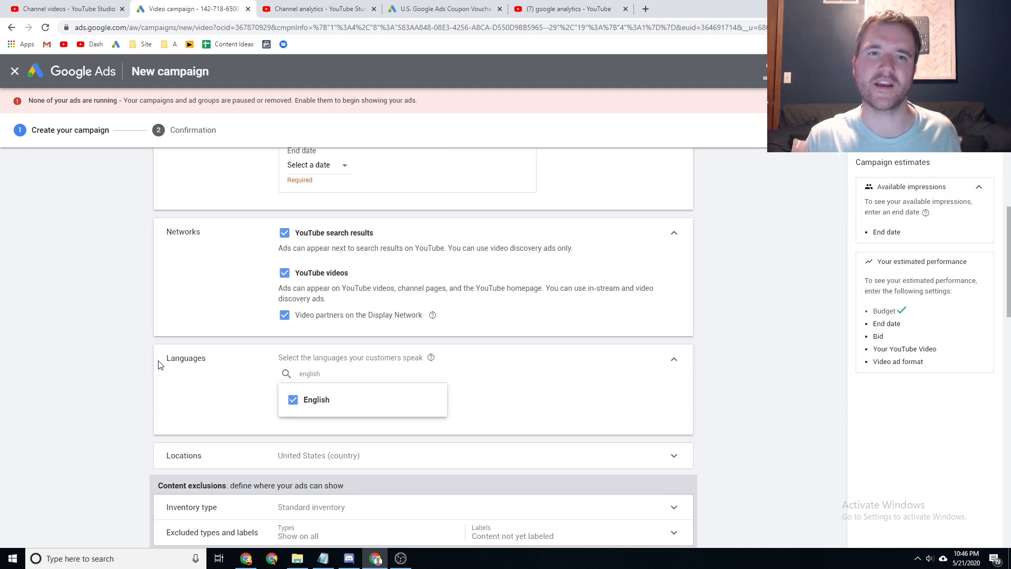
Step: Look at the YouTube search results for "google analytics" once more and return to the campaign draft
left_click(569, 9)
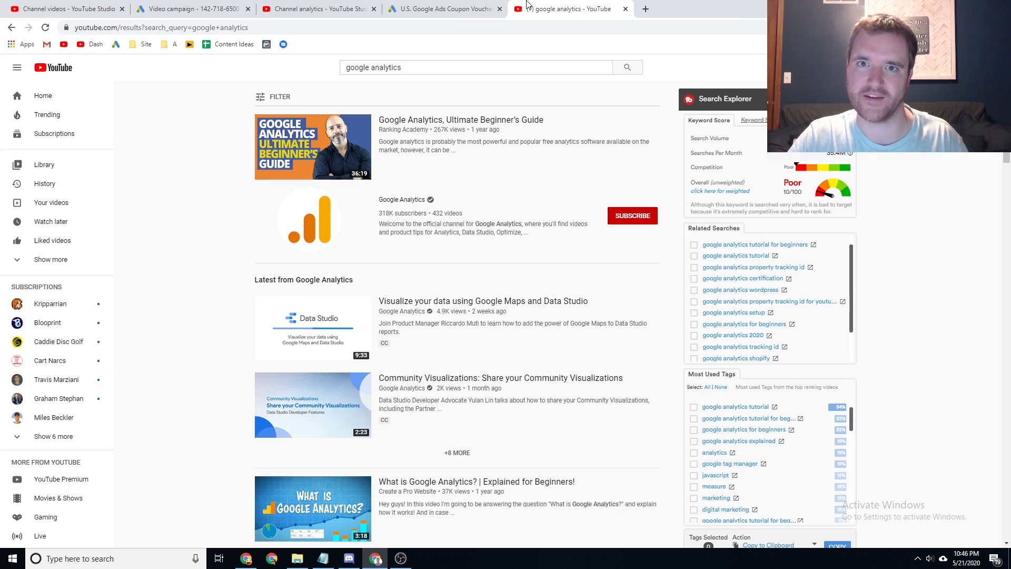
left_click(282, 7)
left_click(207, 7)
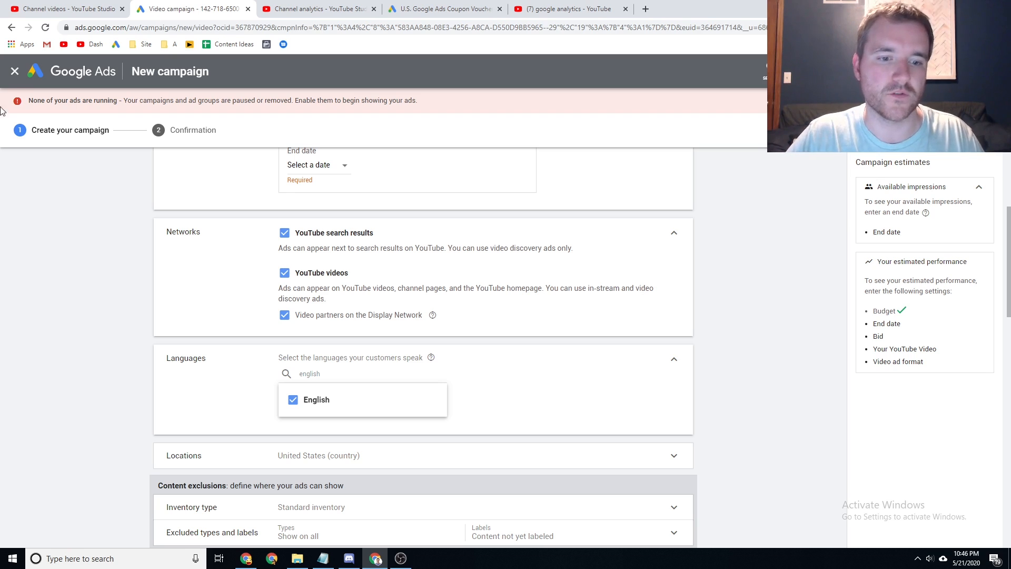
Step: Expand the campaign's Locations settings and review the available location targeting options
scroll(203, 278, "down", 2)
left_click(327, 363)
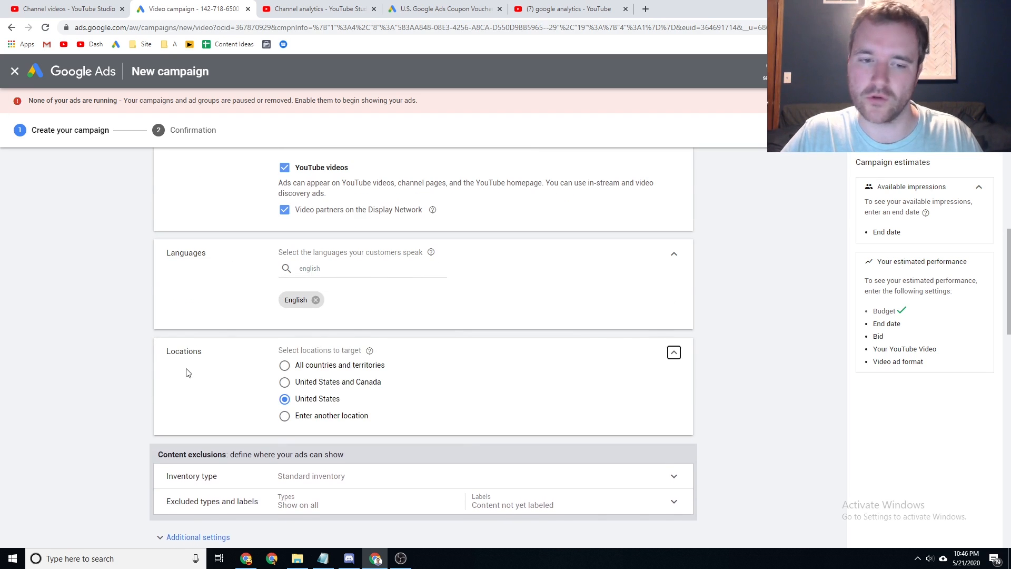
scroll(184, 370, "down", 1)
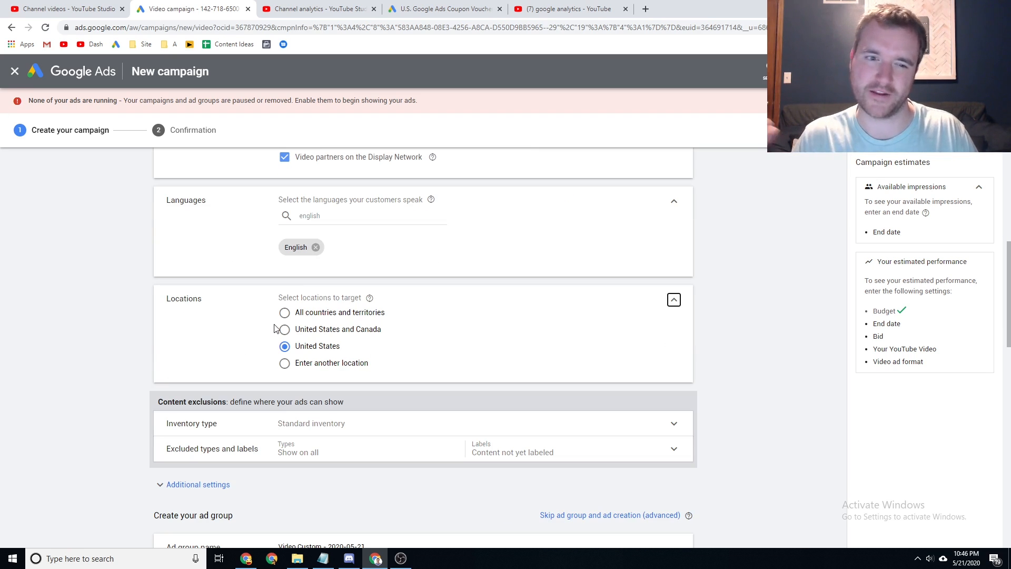
Step: Expand the inventory type settings under content exclusions and choose Limited inventory
scroll(176, 345, "down", 1)
left_click(176, 373)
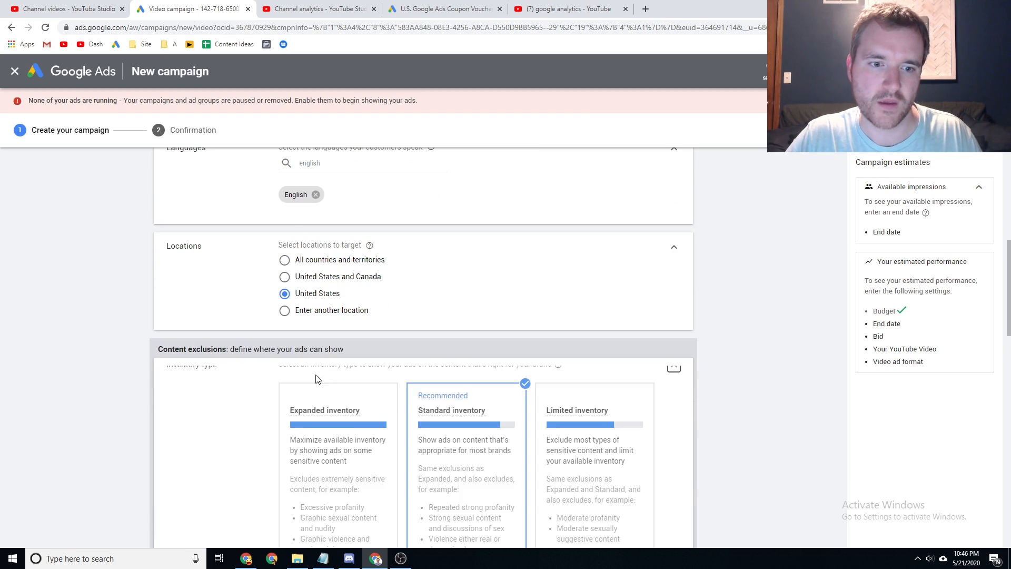
scroll(177, 376, "down", 1)
scroll(176, 376, "down", 1)
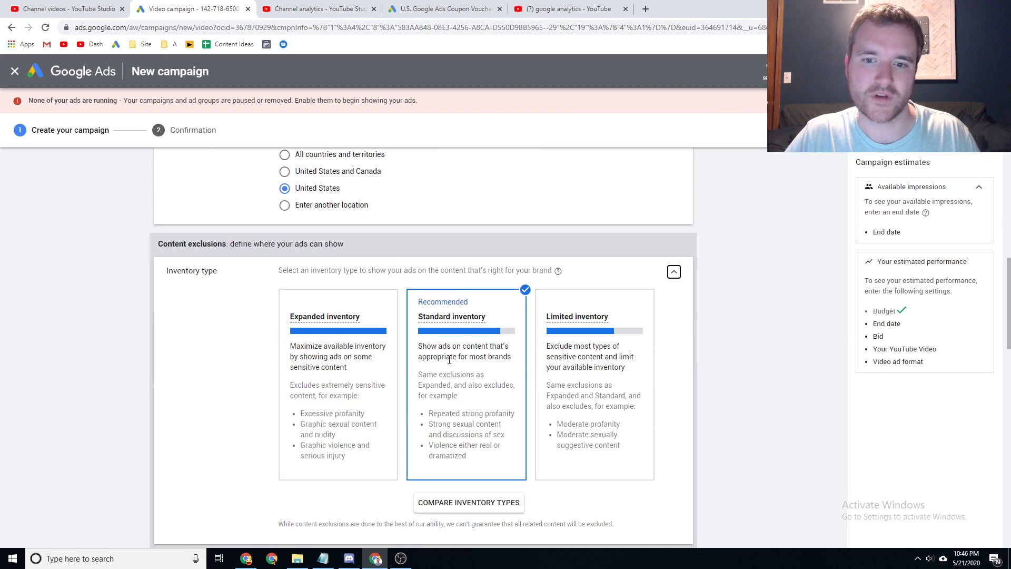
left_click(605, 342)
scroll(369, 316, "down", 1)
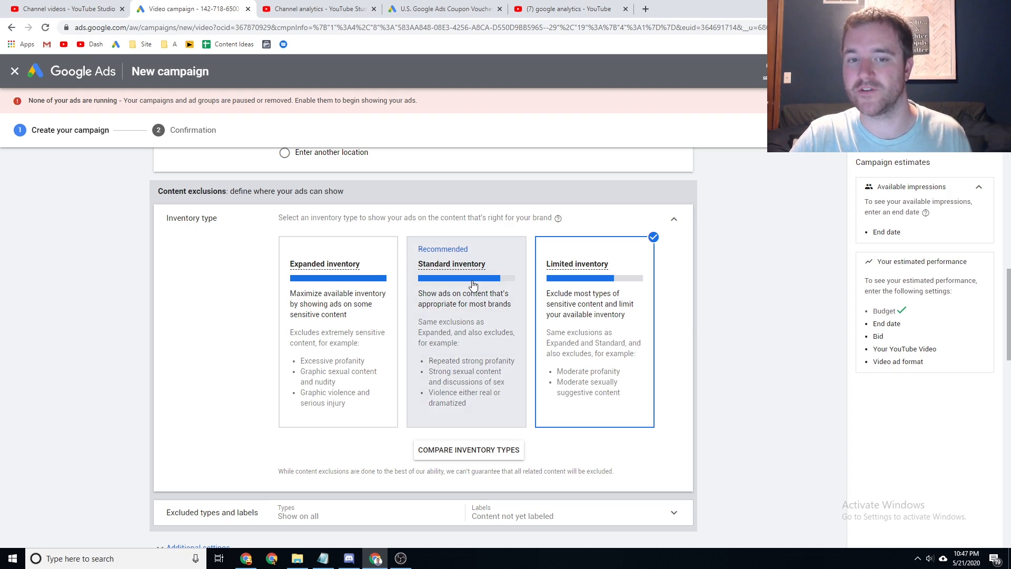
mouse_move(472, 285)
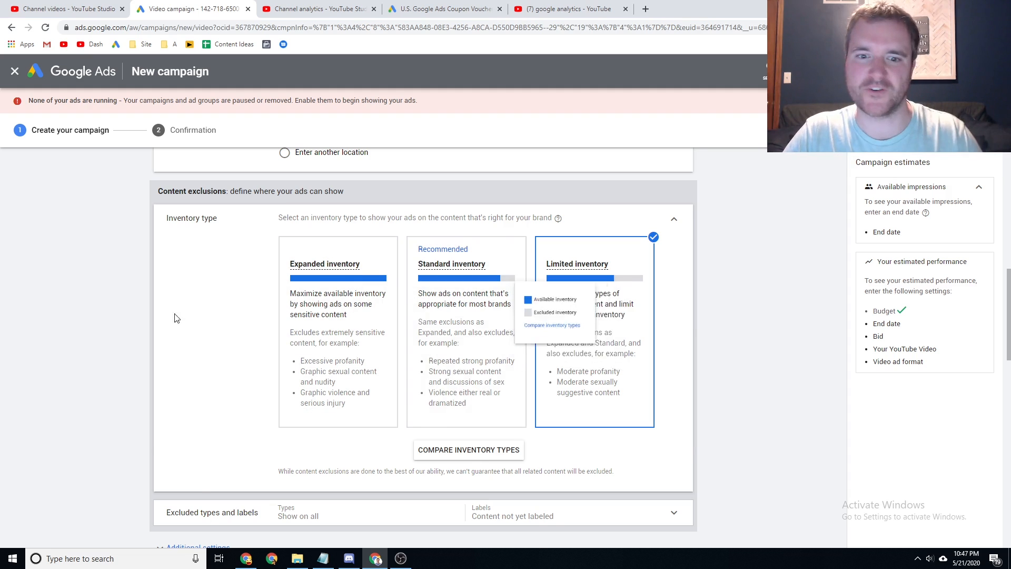
Step: Exclude live streaming videos, embedded YouTube videos and the "DL-MA: Mature audiences" content label from the campaign
scroll(174, 316, "down", 1)
scroll(216, 342, "down", 2)
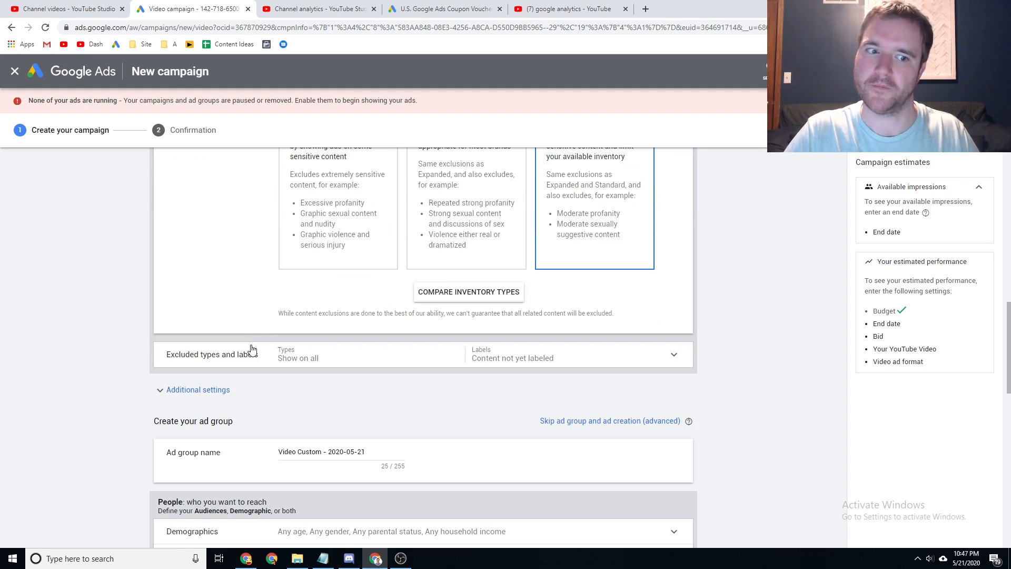
left_click(234, 363)
scroll(233, 363, "down", 1)
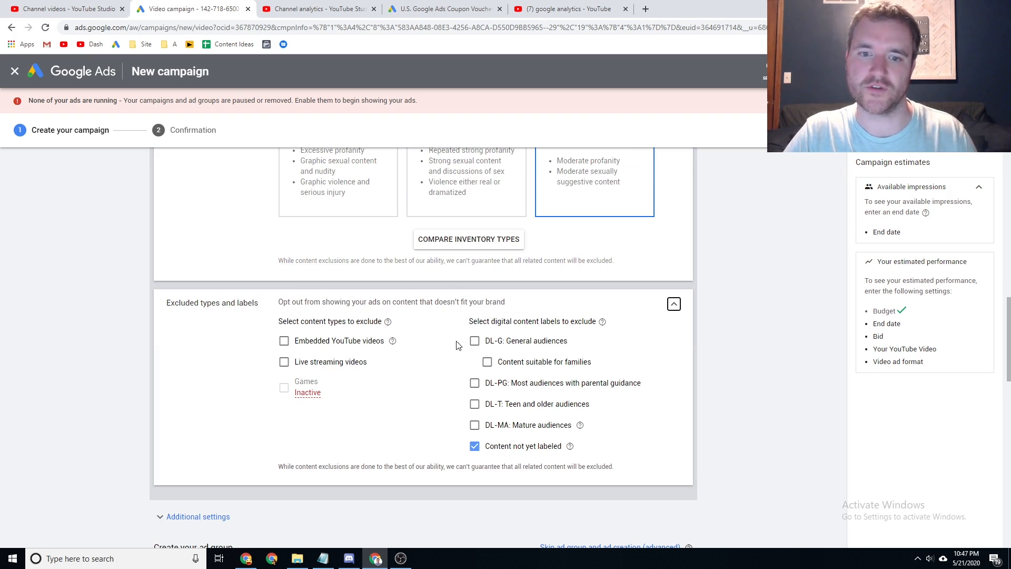
left_click(289, 364)
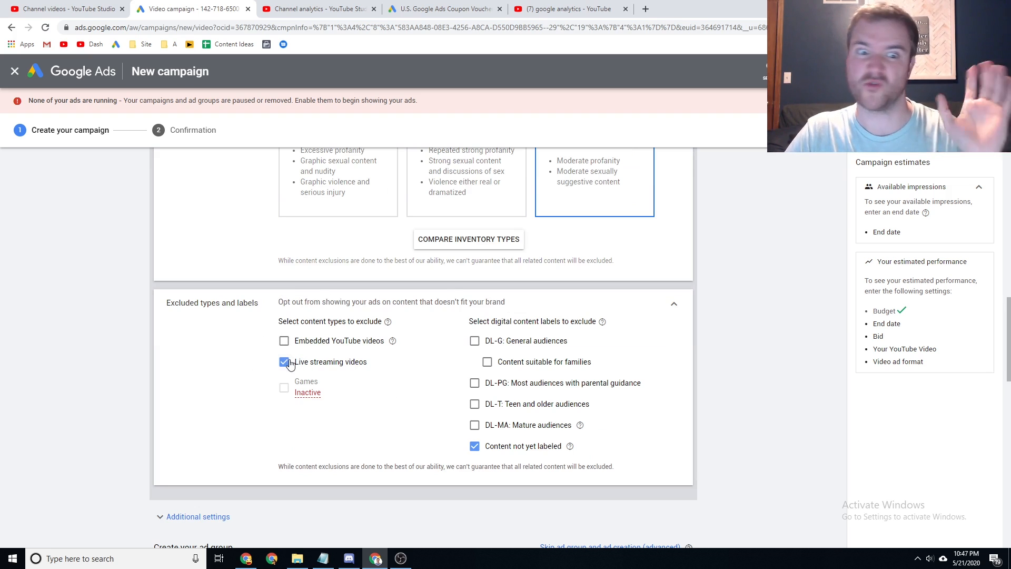
left_click(284, 342)
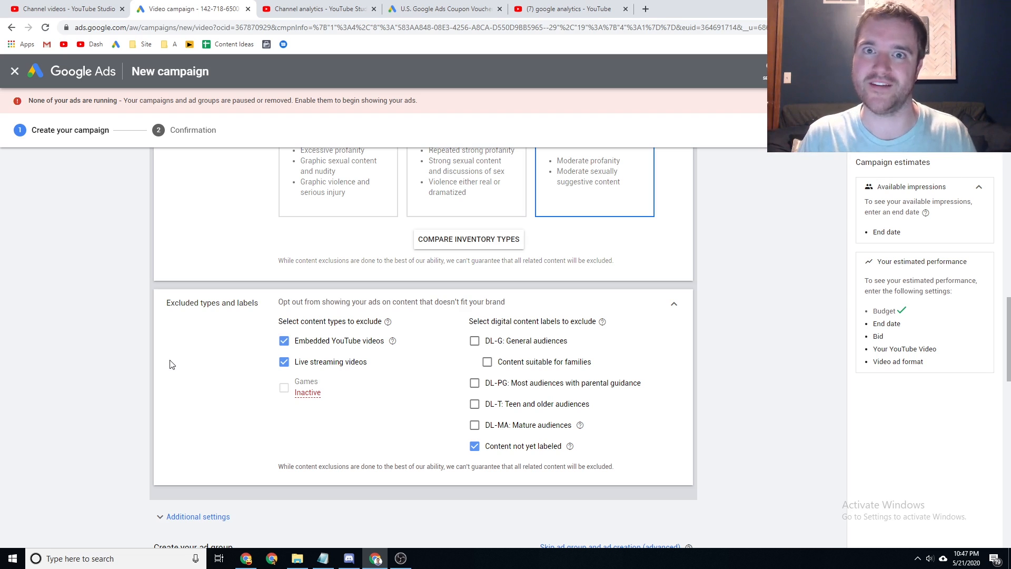
left_click(476, 427)
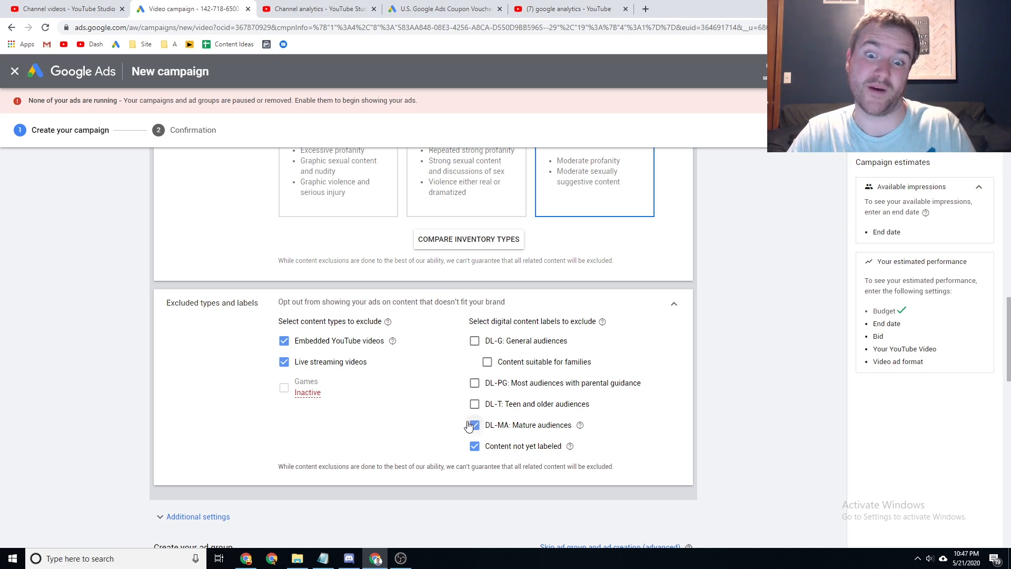
Step: In the additional settings, set specific device targeting and exclude TV screens, mobile phones and tablets, leaving only computers
scroll(347, 416, "down", 1)
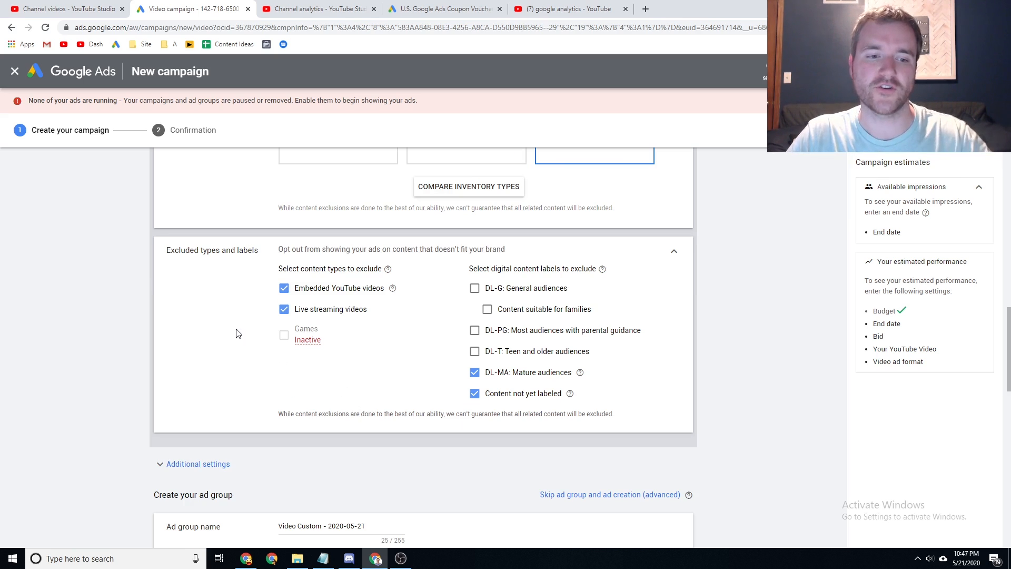
scroll(192, 411, "down", 1)
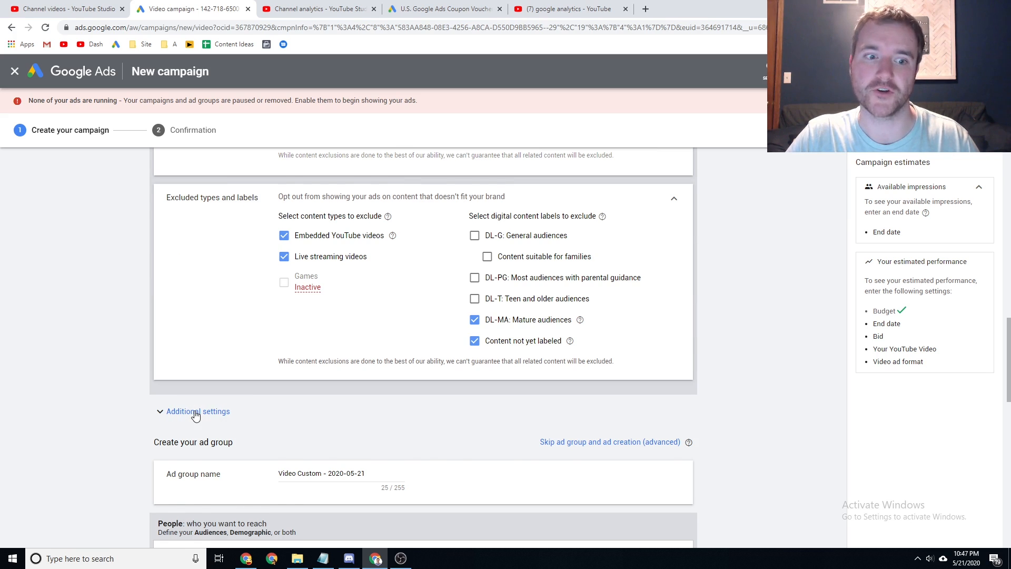
left_click(195, 413)
scroll(200, 400, "down", 2)
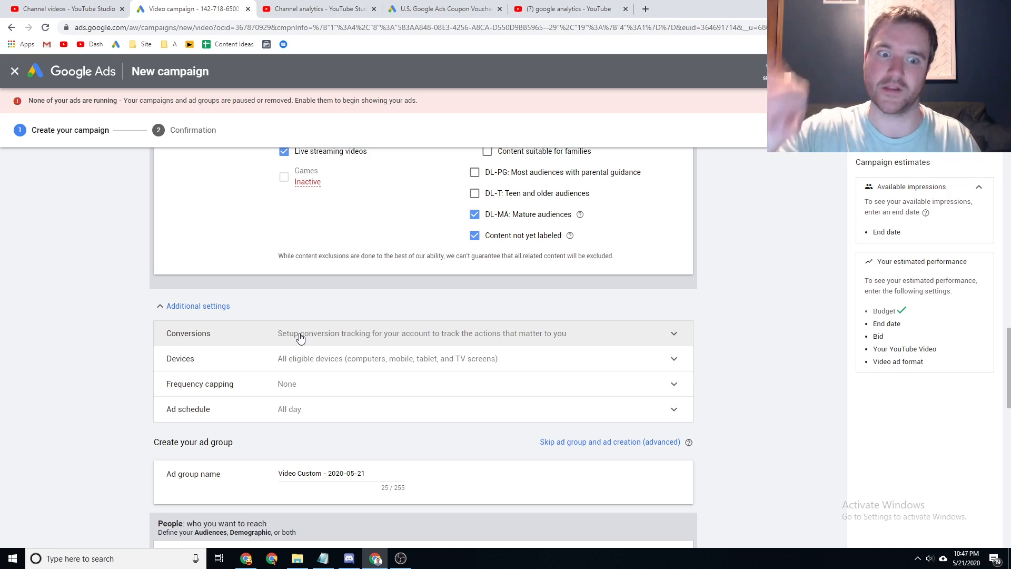
left_click(234, 362)
scroll(234, 363, "down", 1)
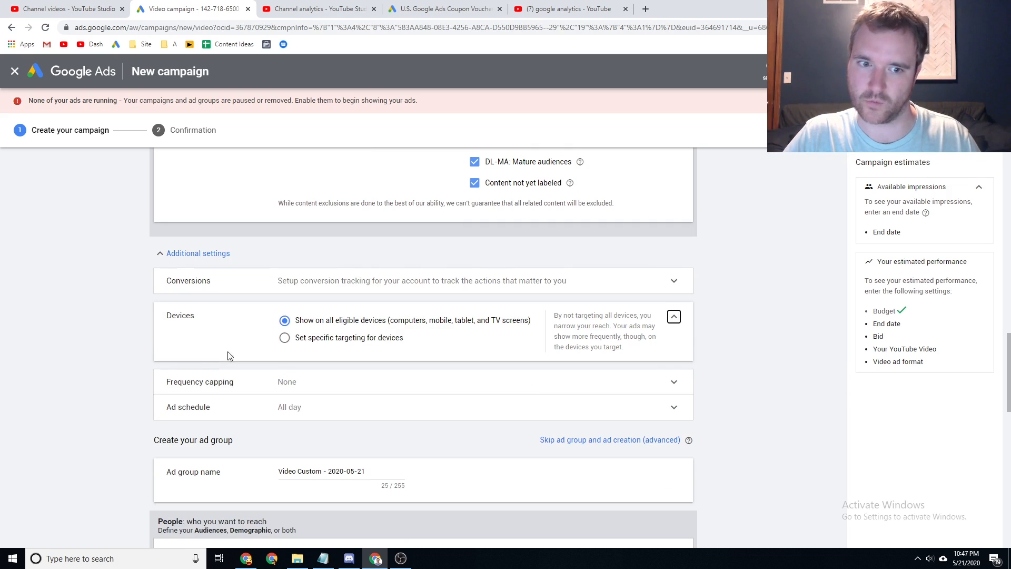
left_click(285, 338)
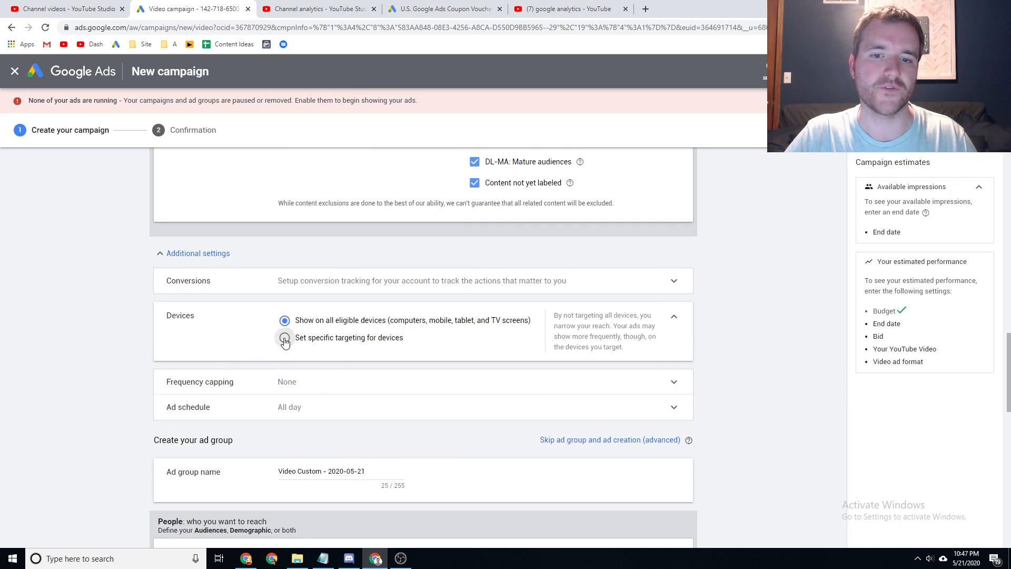
scroll(306, 342, "down", 1)
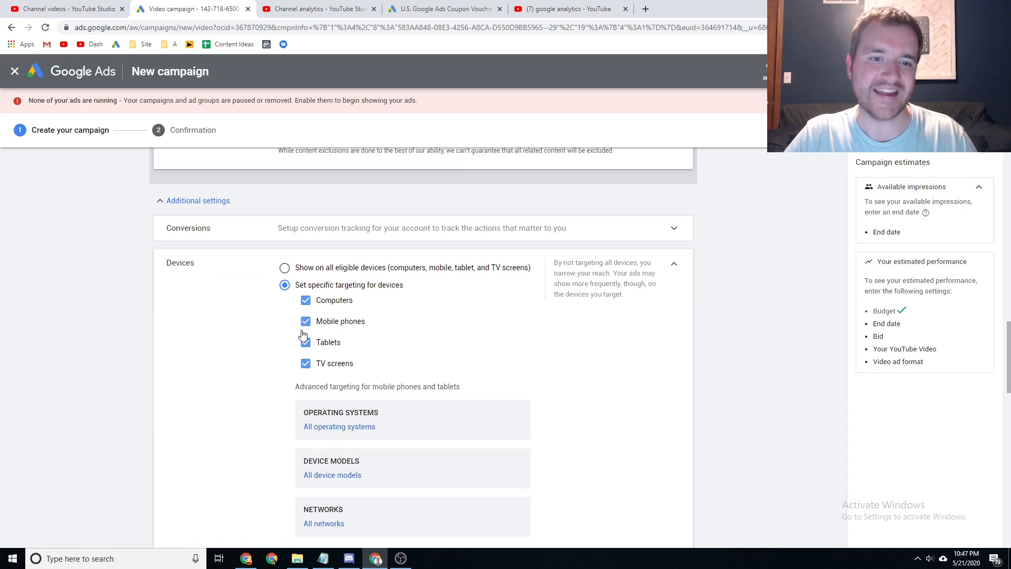
left_click(305, 364)
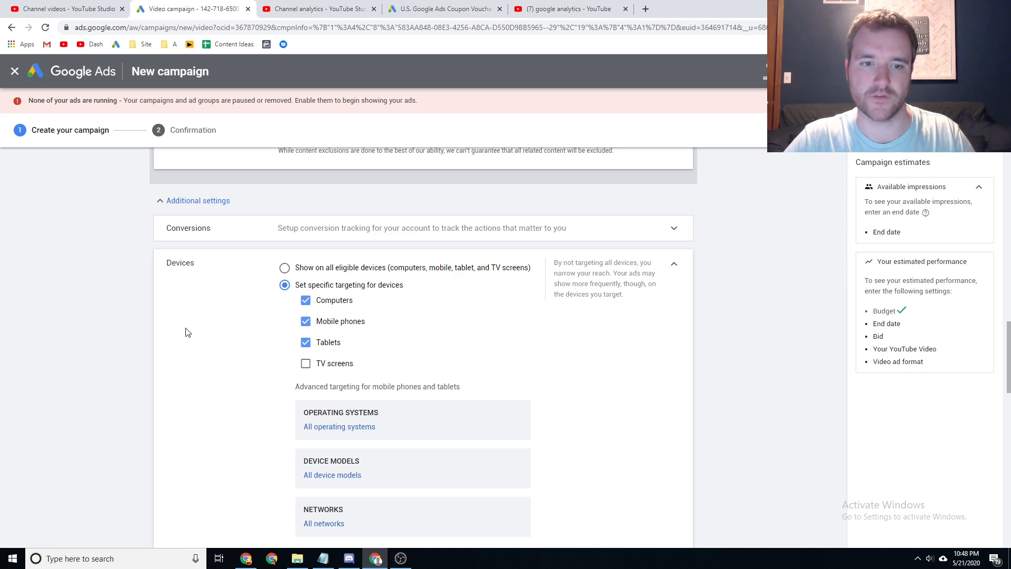
left_click(306, 321)
left_click(306, 343)
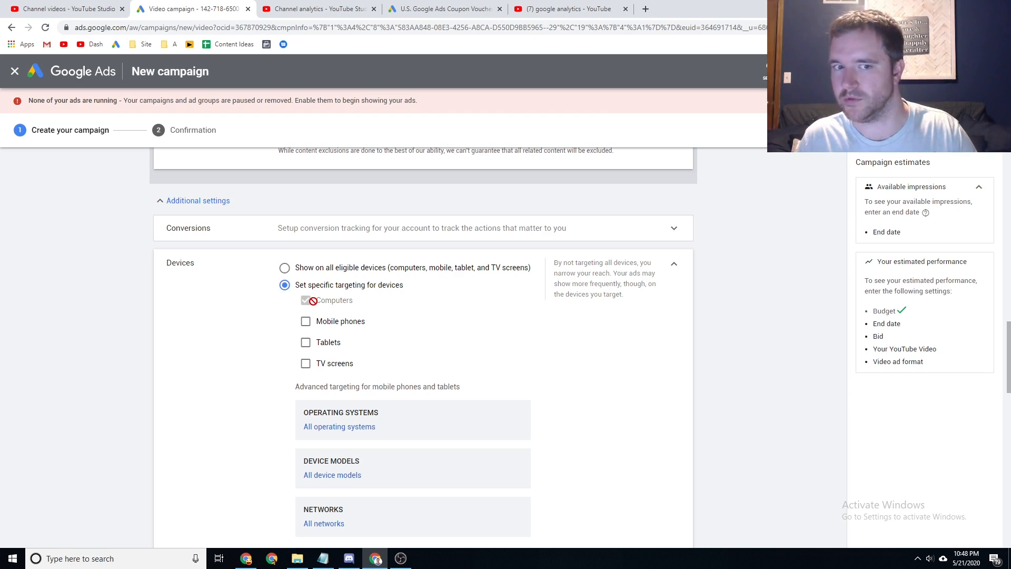
Step: Expand the campaign's frequency capping settings and enable the impression frequency cap
scroll(206, 356, "down", 2)
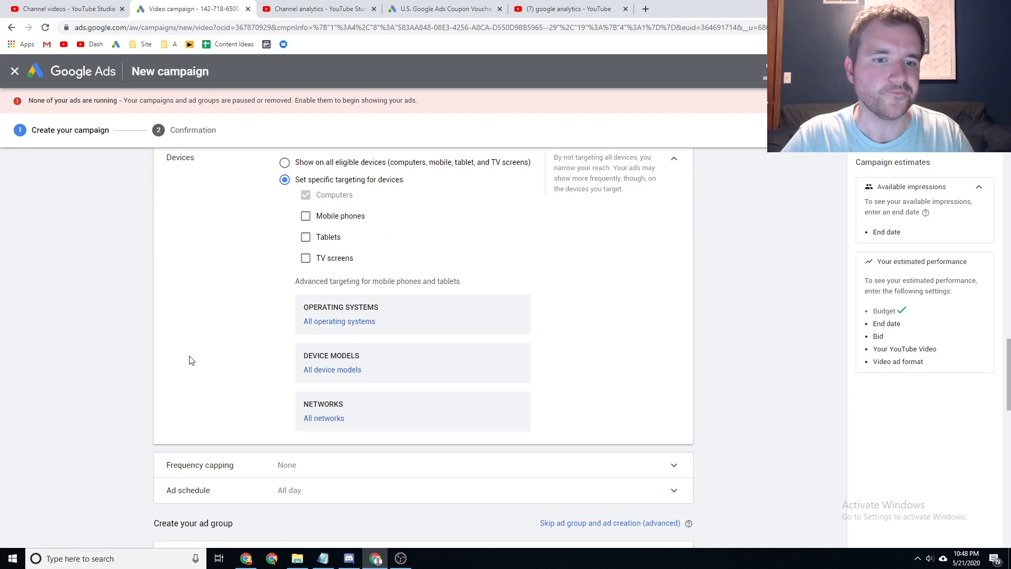
scroll(285, 311, "down", 2)
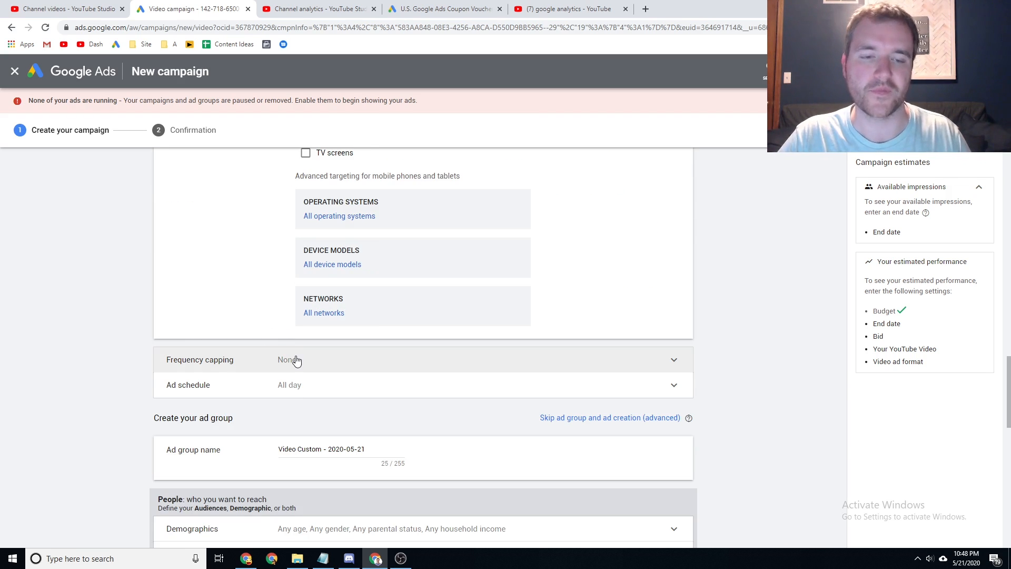
left_click(294, 358)
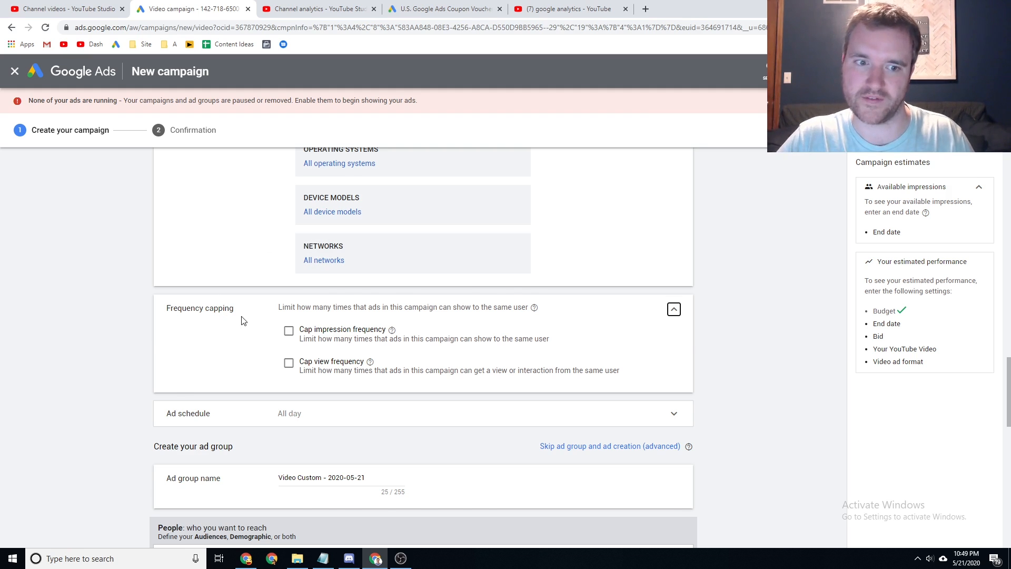
scroll(244, 320, "down", 1)
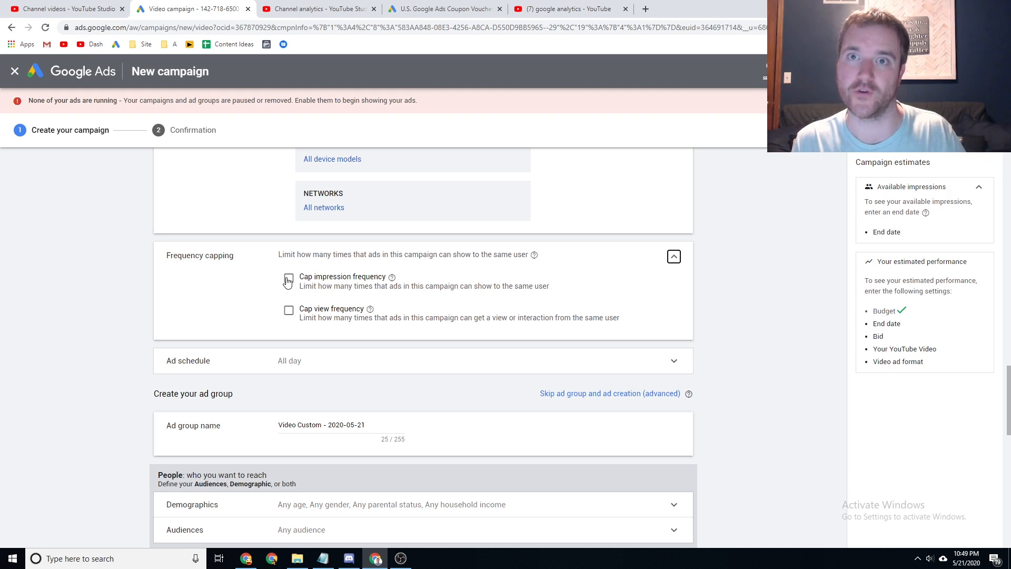
left_click(288, 280)
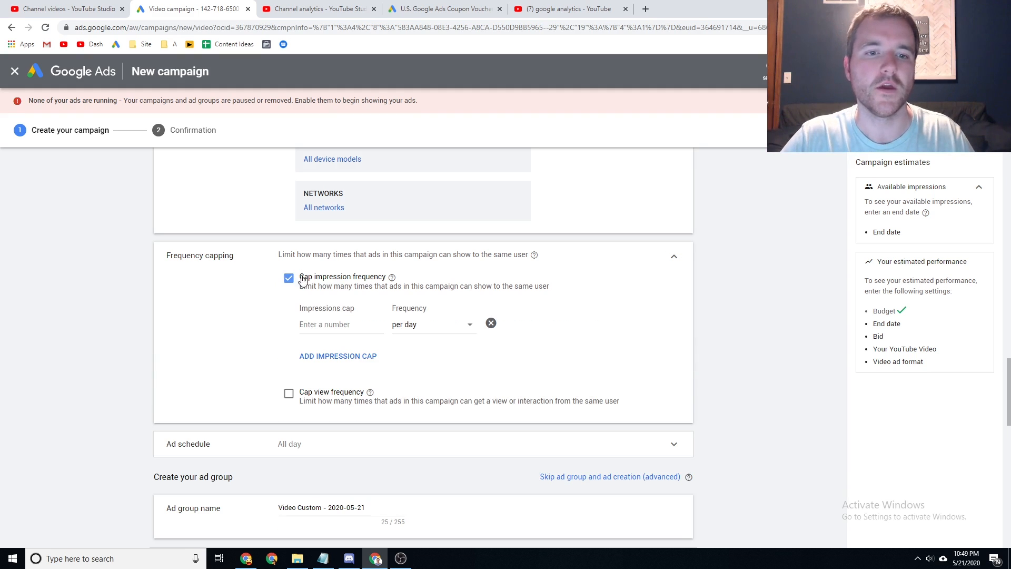
Step: Set the first impressions cap to 5 per day
left_click(339, 327)
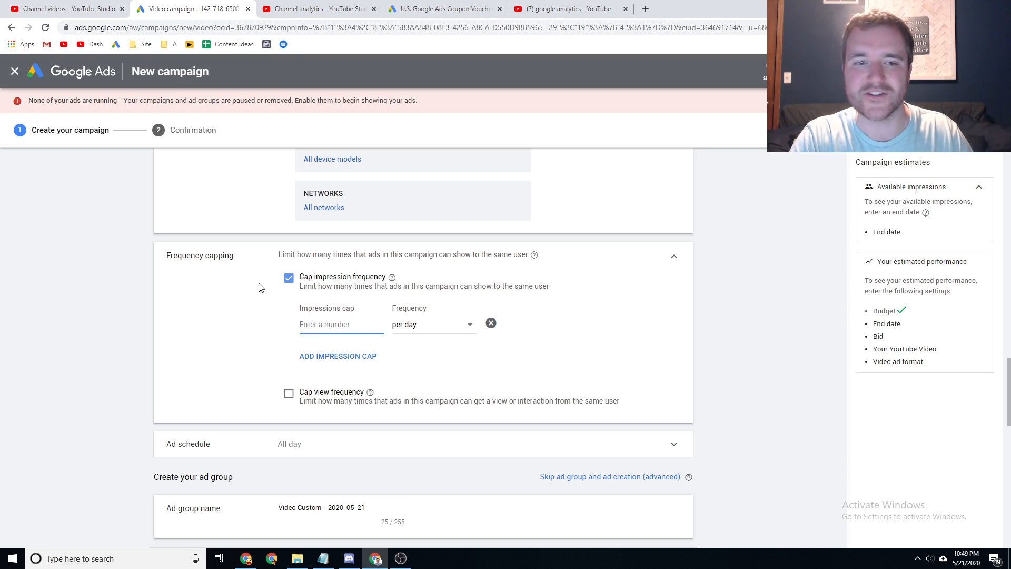
type("5-")
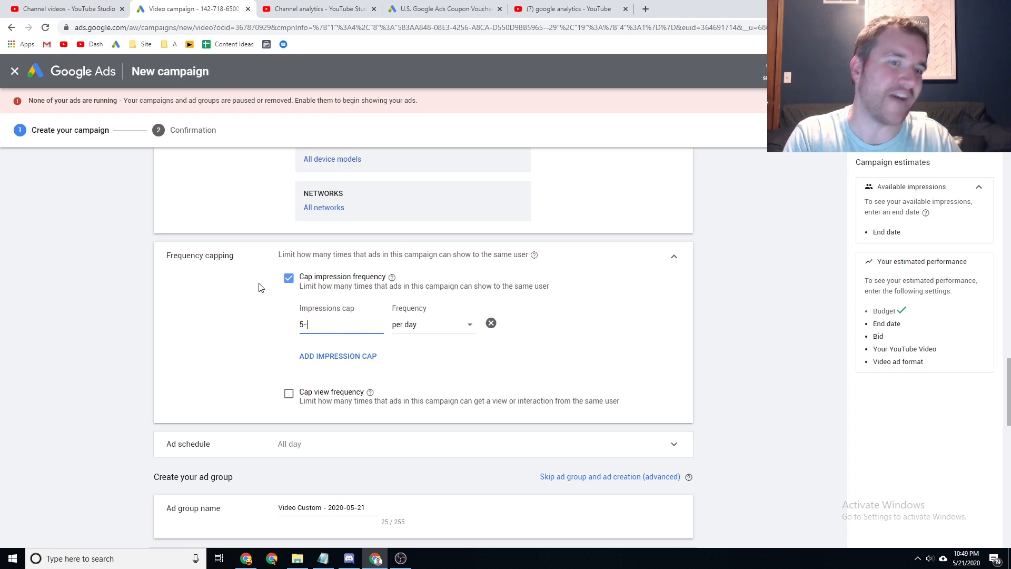
type("7")
key("BackSpace")
key("BackSpace")
key("BackSpace")
type("20")
key("BackSpace")
key("BackSpace")
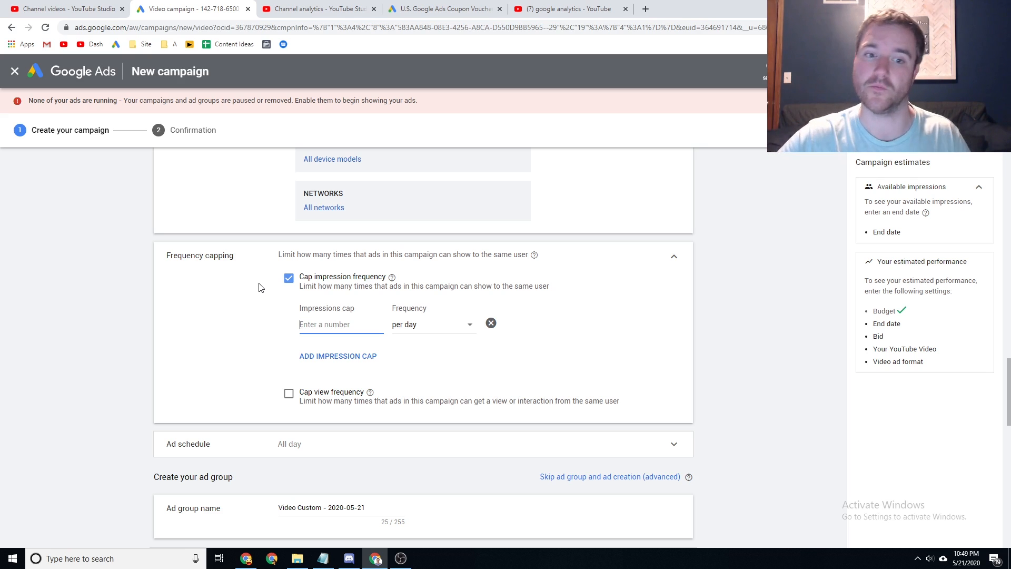
type("5")
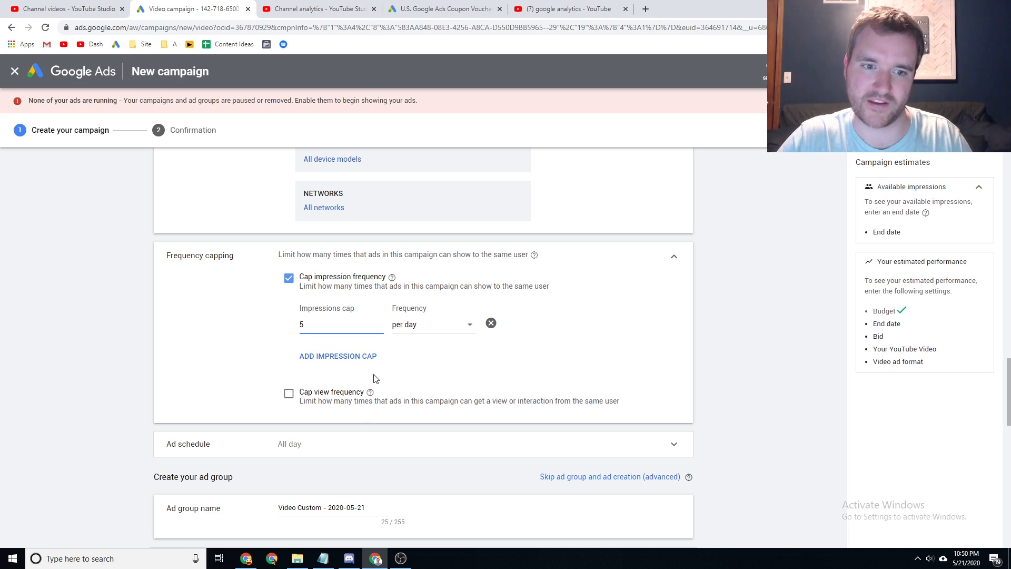
Step: Add a second impression cap of 15 per week
left_click(342, 356)
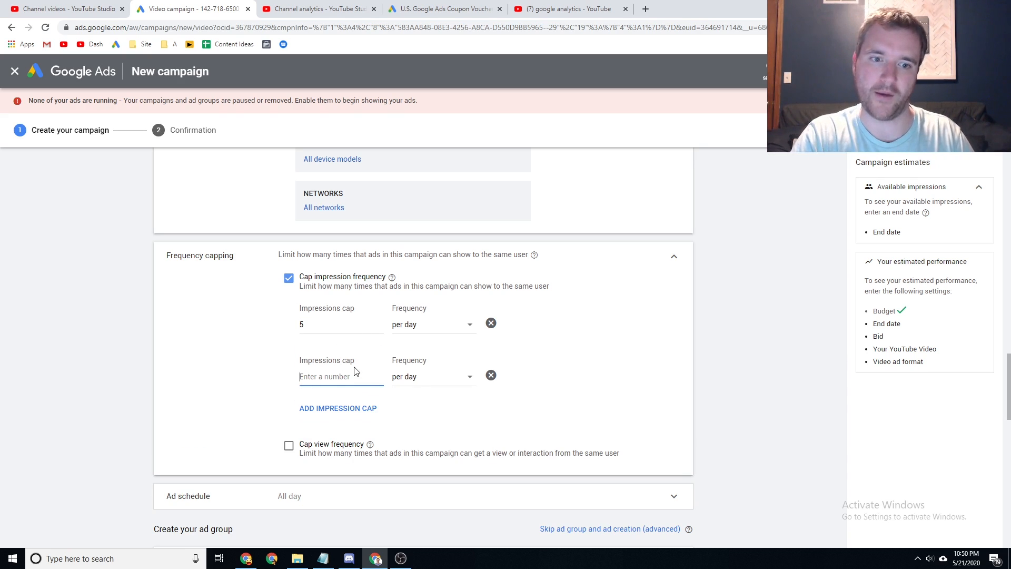
type("10")
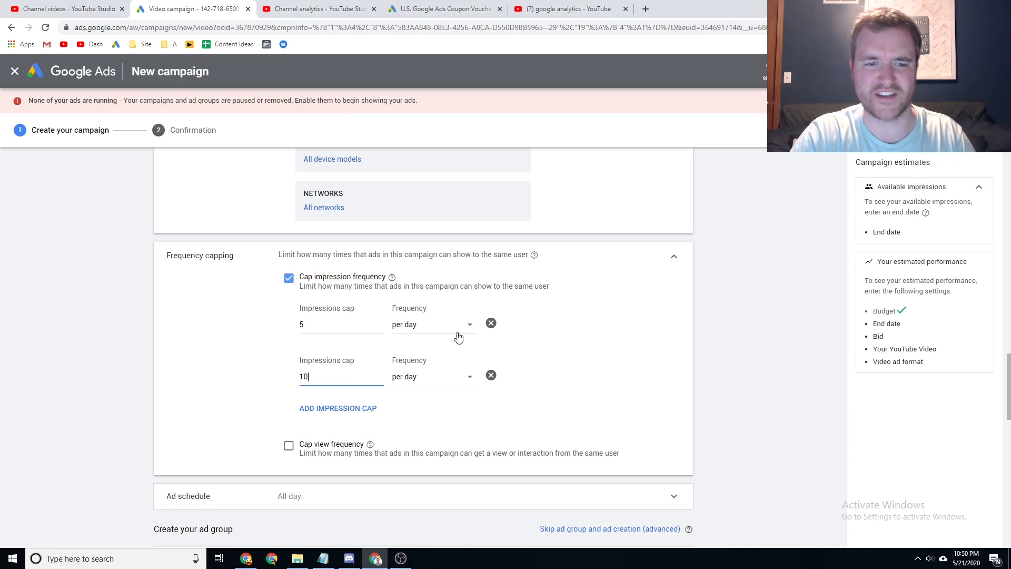
left_click(431, 376)
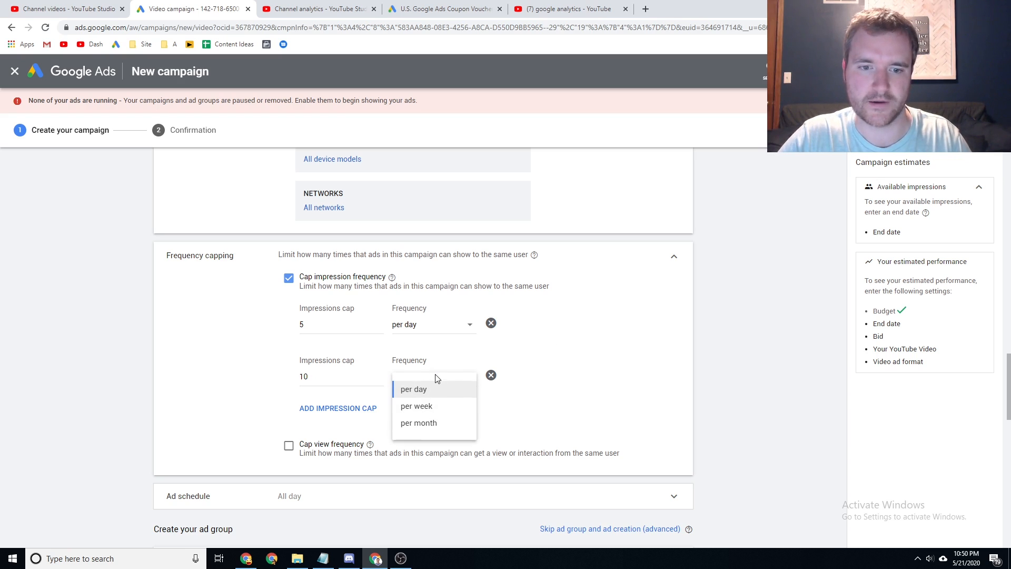
left_click(416, 406)
left_click(321, 376)
key("BackSpace")
type("5")
Step: Add a third impression cap of 25 per month
left_click(362, 410)
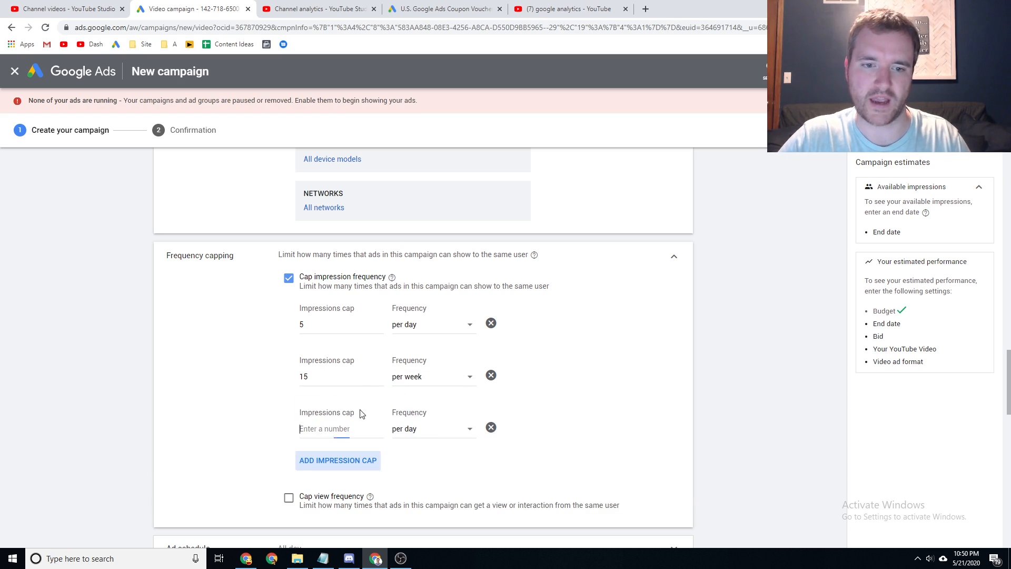
left_click(431, 428)
left_click(418, 478)
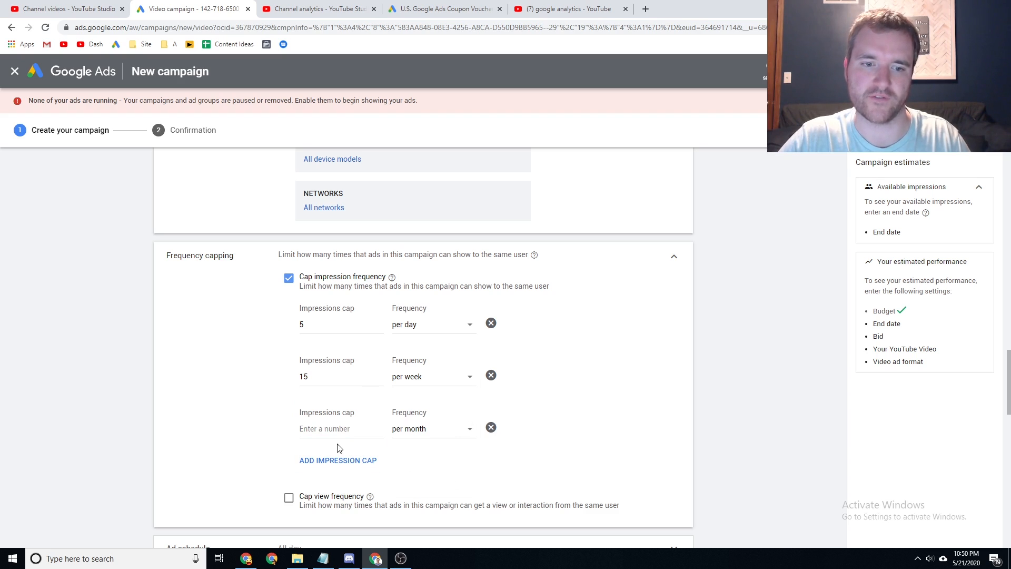
left_click(336, 430)
type("25")
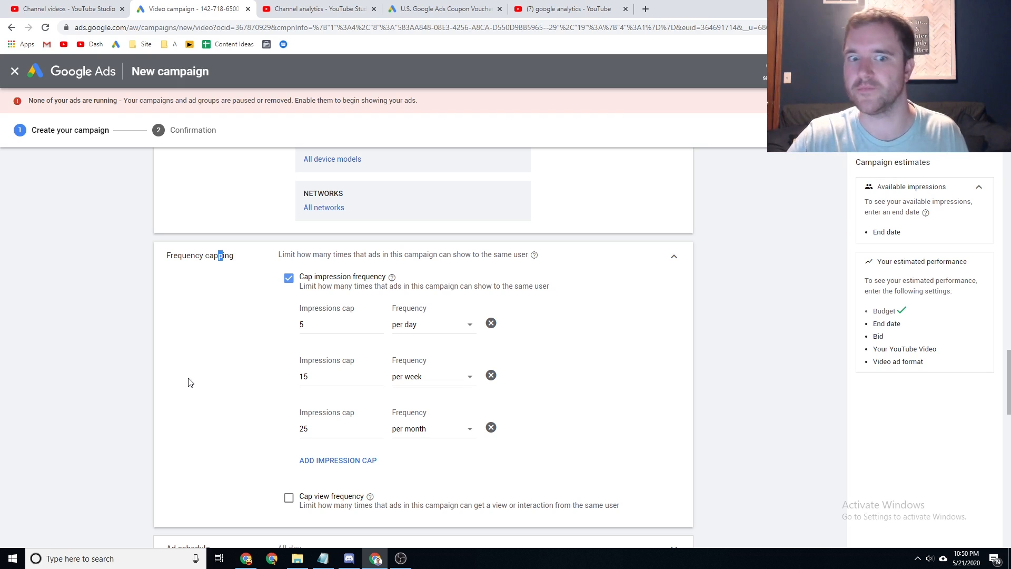
Step: Enable the view frequency cap and set its first views cap to 2 per day
scroll(274, 424, "down", 1)
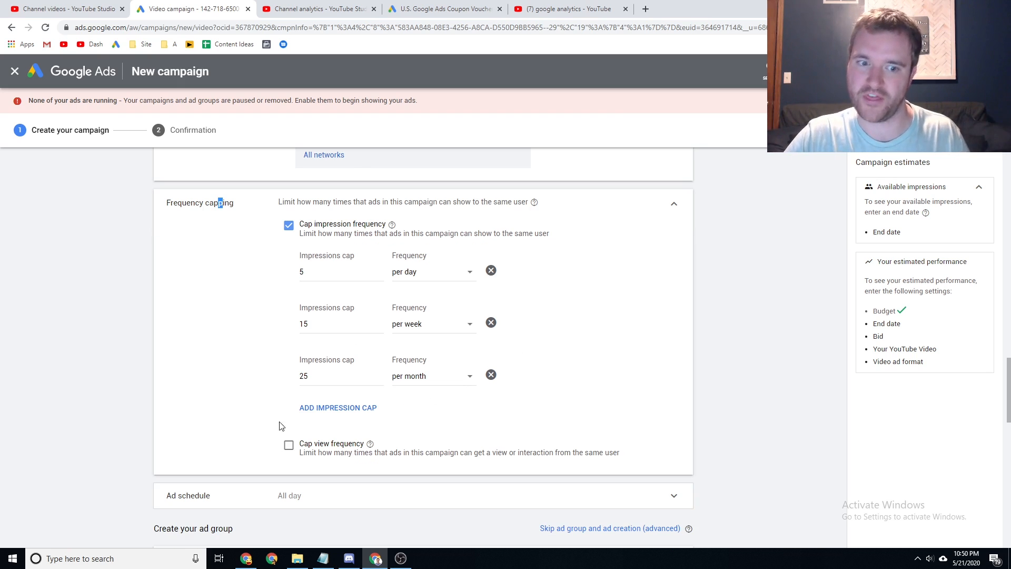
left_click(289, 445)
scroll(283, 443, "down", 1)
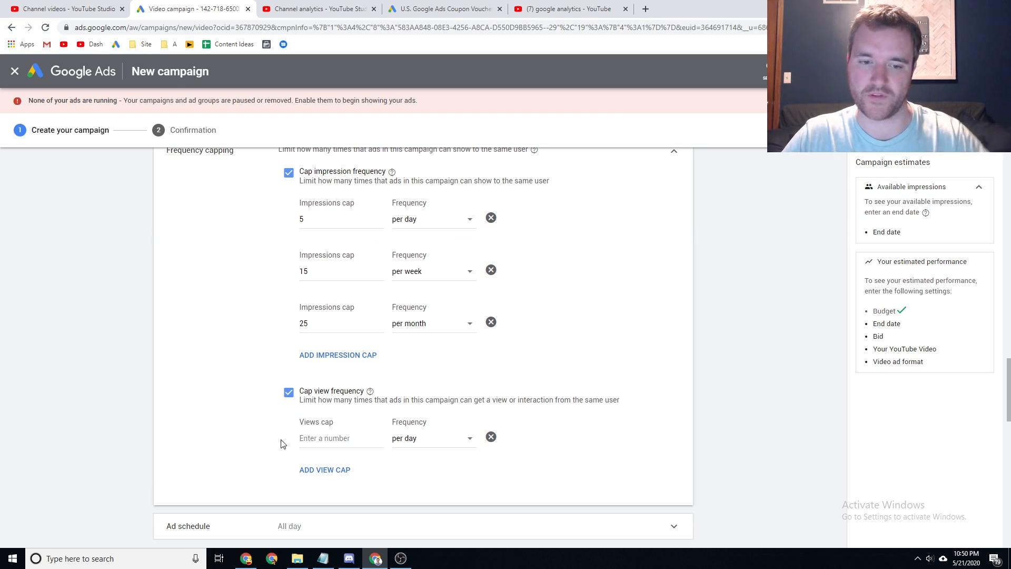
left_click(315, 438)
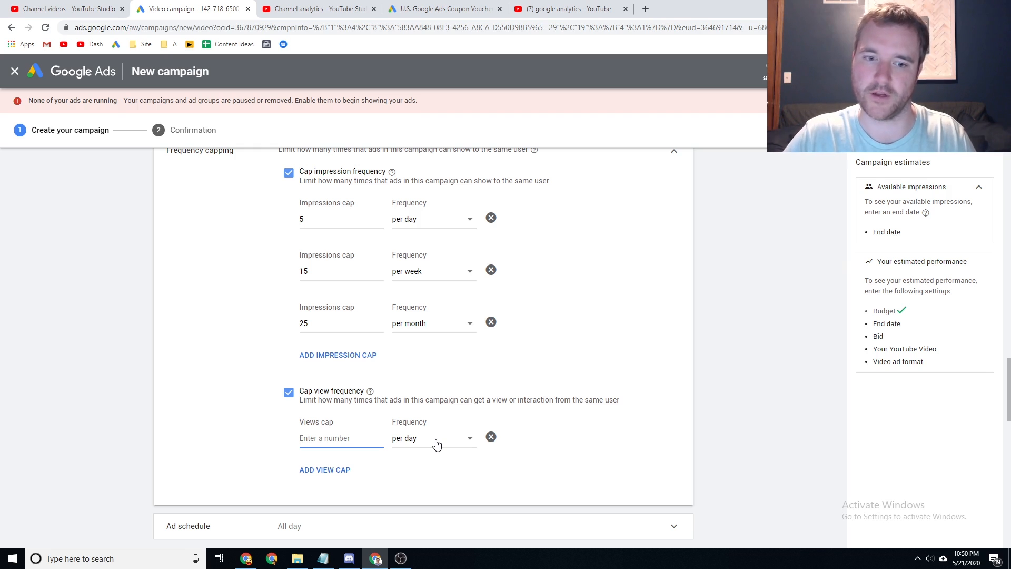
type("2")
left_click(437, 444)
left_click(238, 431)
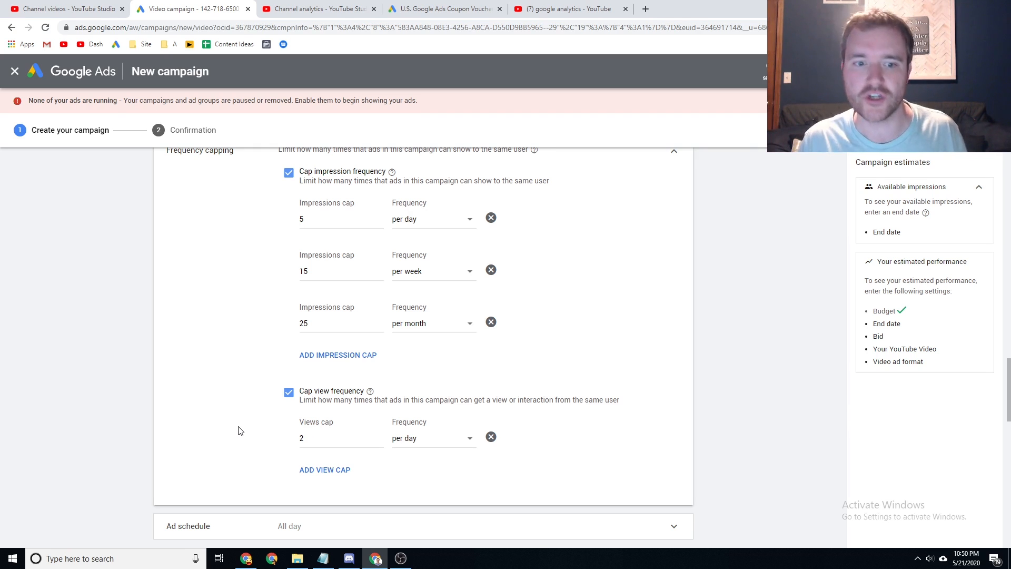
left_click(318, 437)
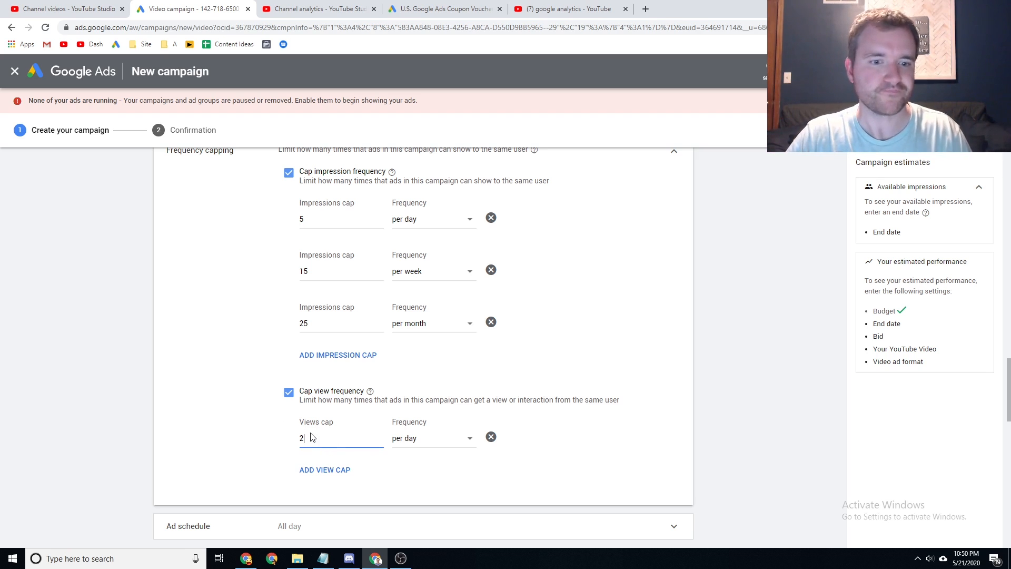
Step: Add two more view caps, one with a per week frequency and one with a per month frequency
left_click(323, 470)
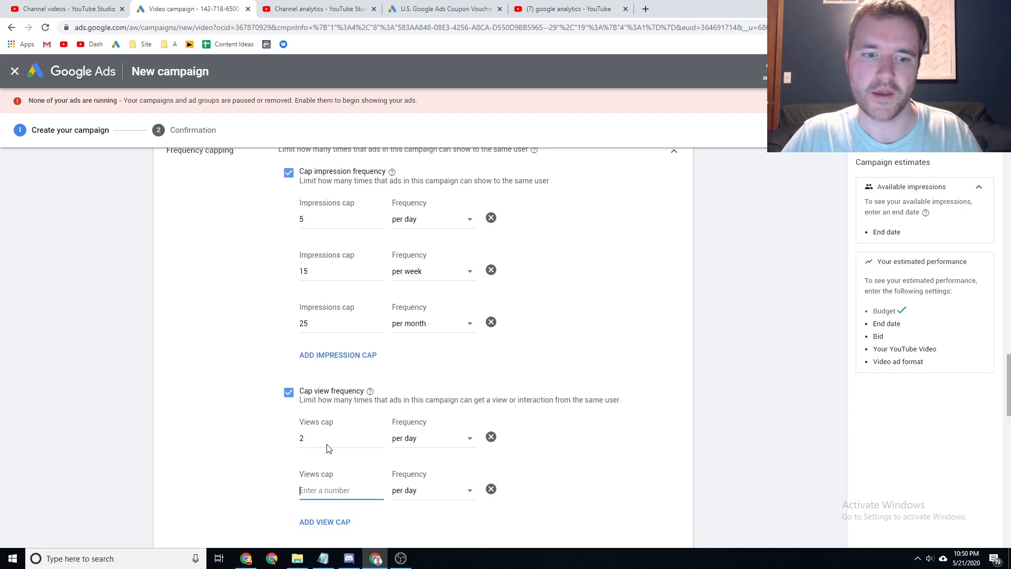
scroll(219, 433, "down", 1)
left_click(419, 437)
left_click(416, 463)
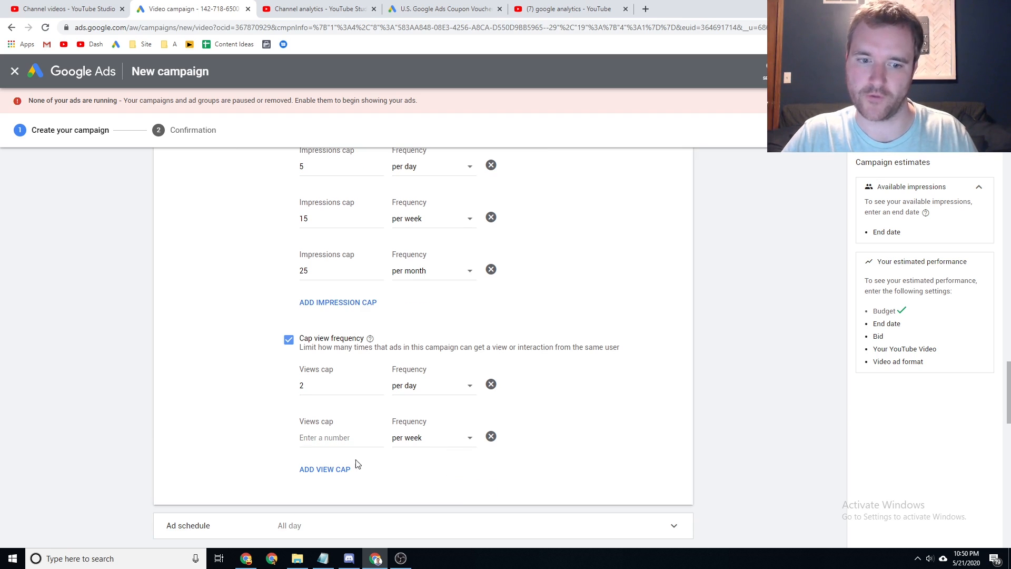
left_click(353, 466)
left_click(426, 489)
left_click(422, 481)
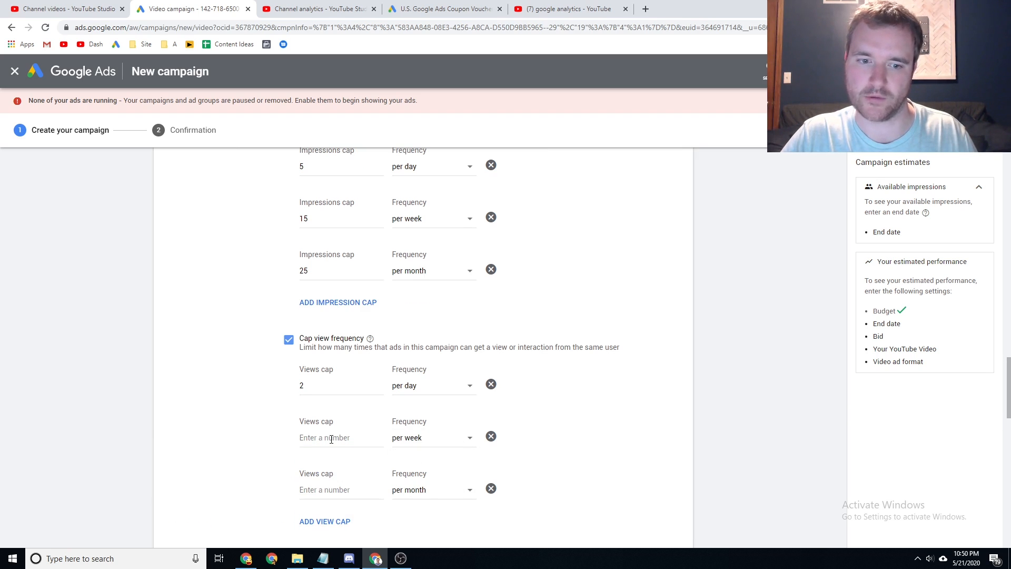
Step: Set the weekly views cap to 3 and the monthly views cap to 5
left_click(331, 439)
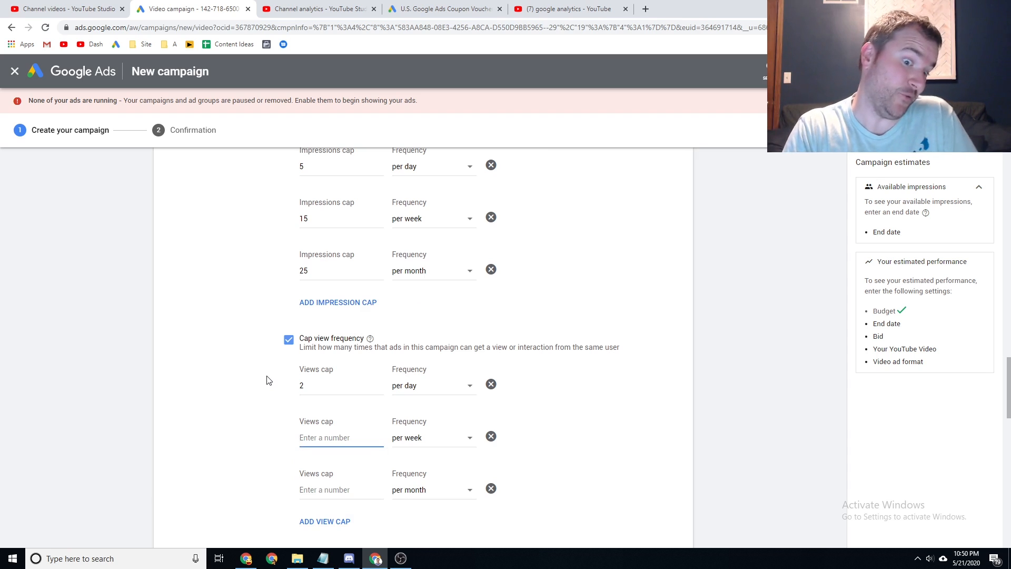
type("3")
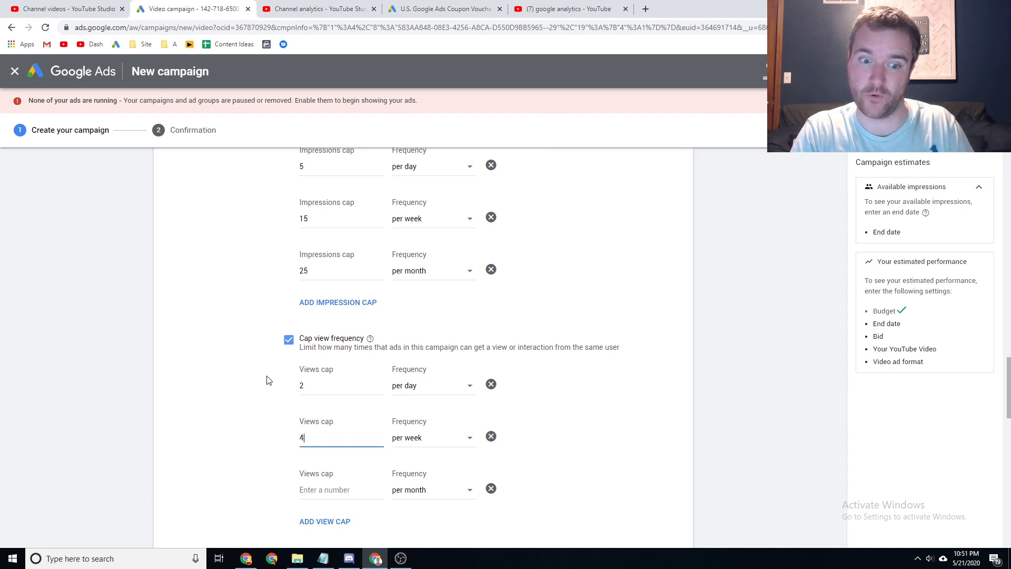
key("BackSpace")
type("3")
left_click(340, 478)
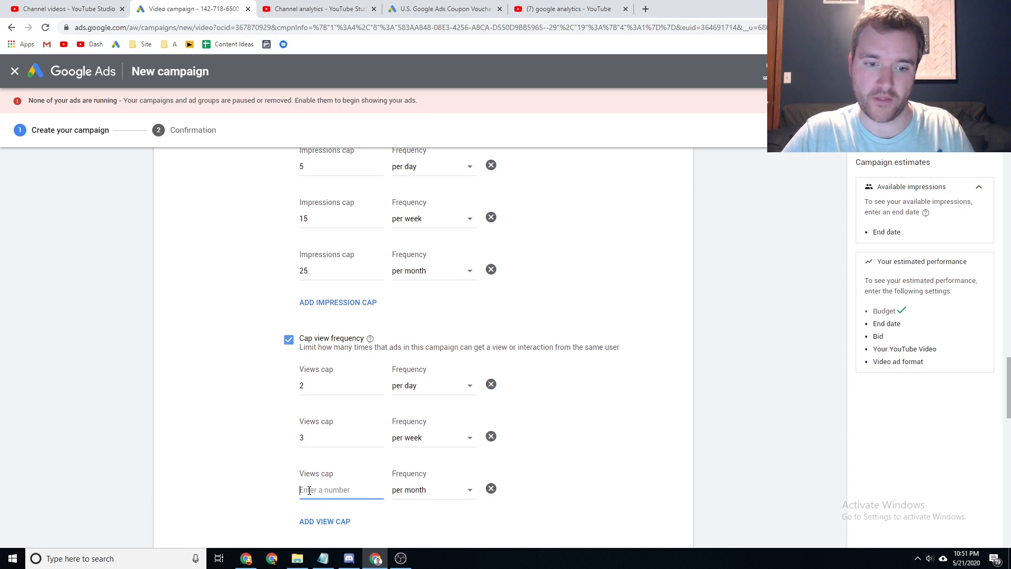
type("5")
left_click(229, 452)
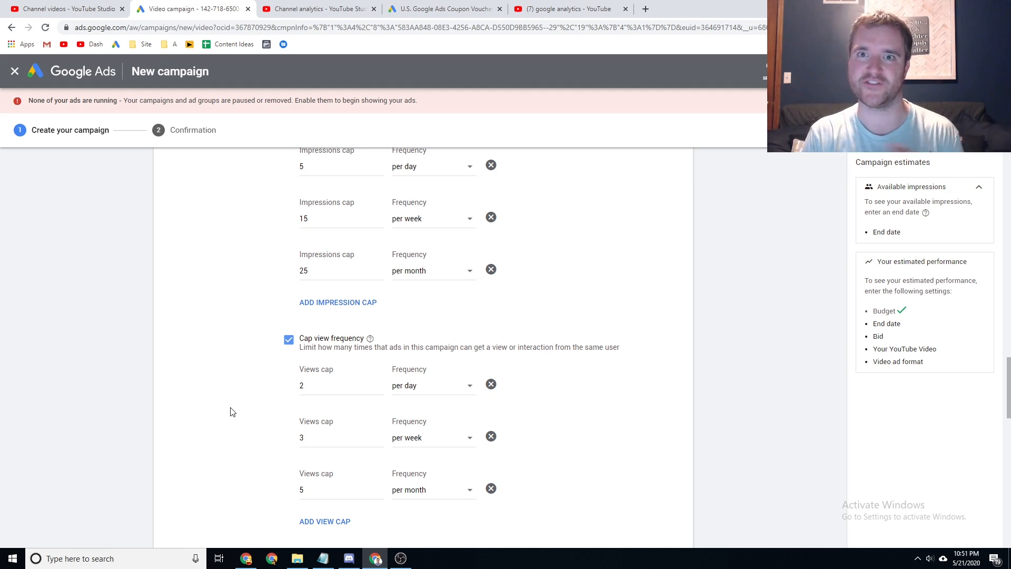
Step: Expand the ad schedule settings and look over the ad group's name, people, content and bidding sections
scroll(230, 411, "down", 3)
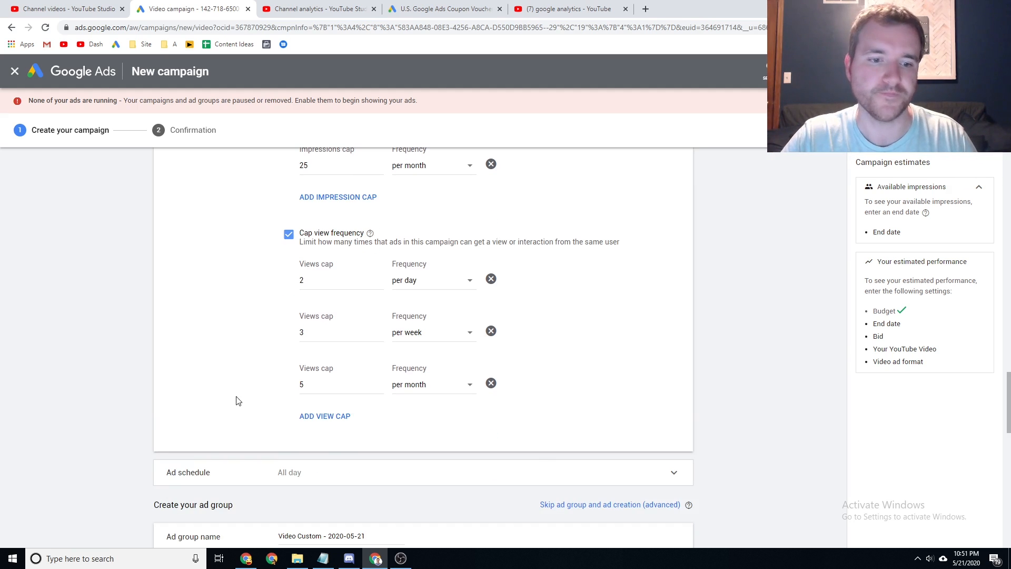
left_click(266, 417)
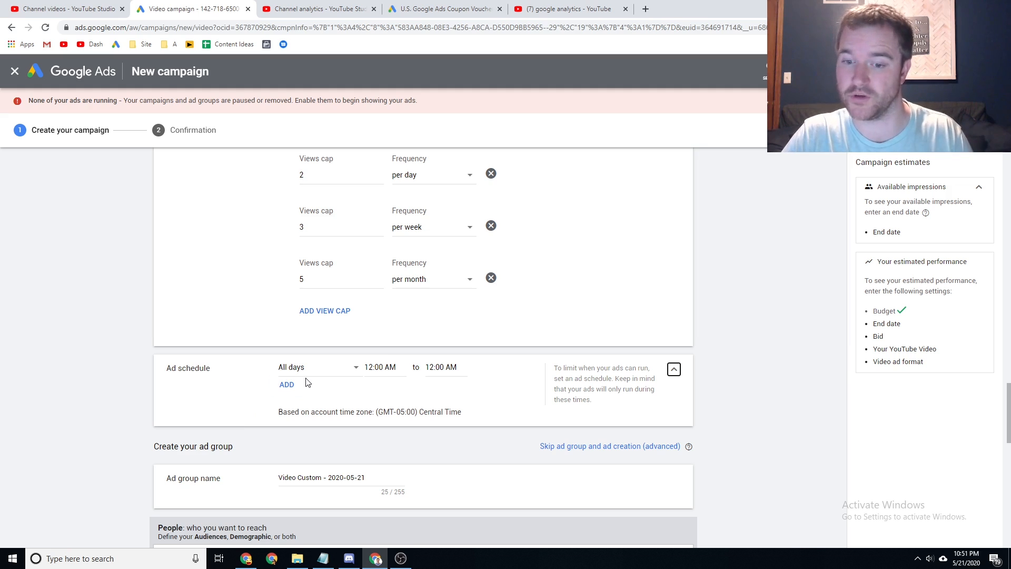
scroll(342, 359, "down", 2)
scroll(261, 356, "down", 1)
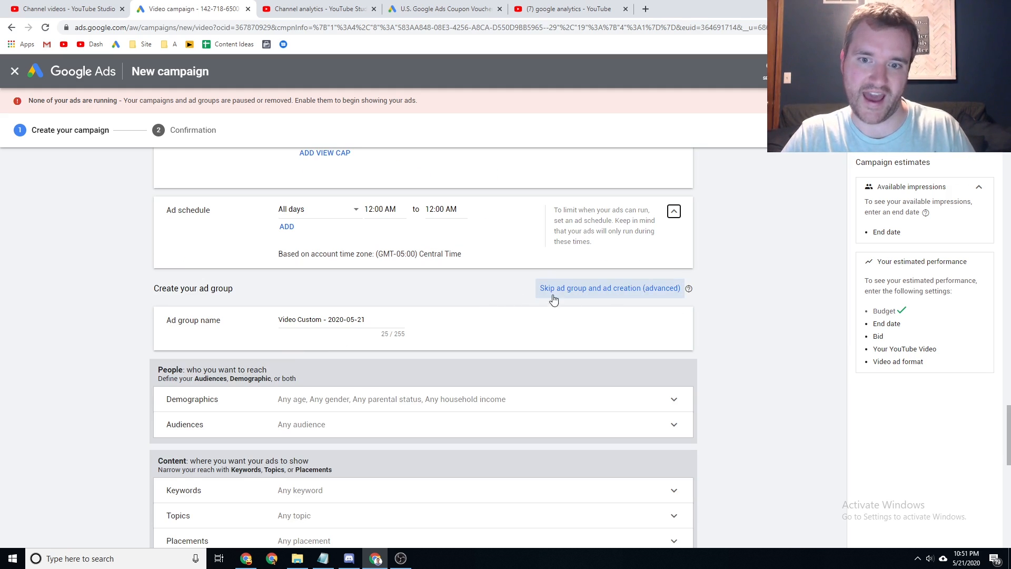
scroll(337, 303, "down", 2)
scroll(374, 299, "up", 2)
scroll(431, 290, "down", 1)
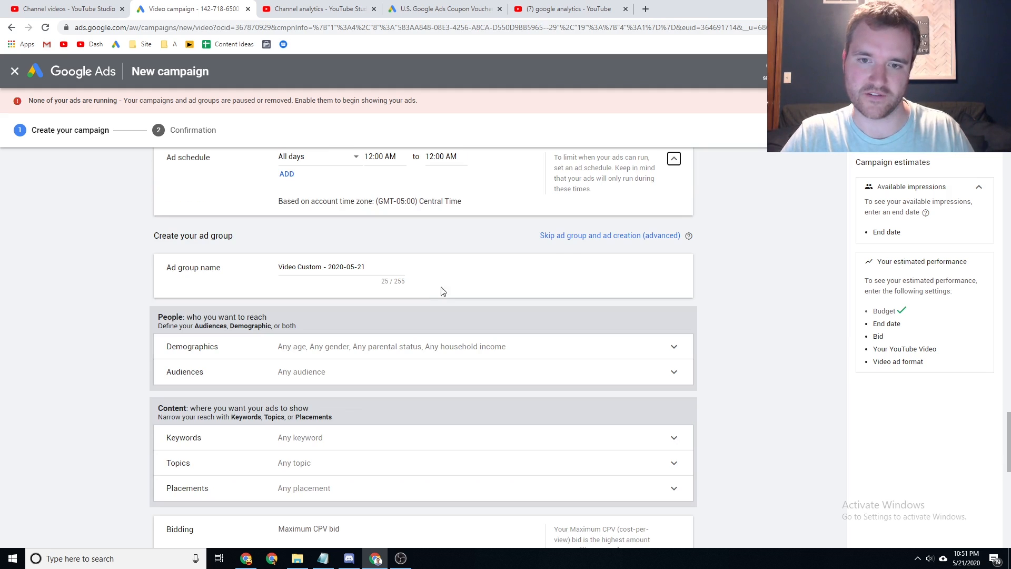
scroll(373, 237, "down", 1)
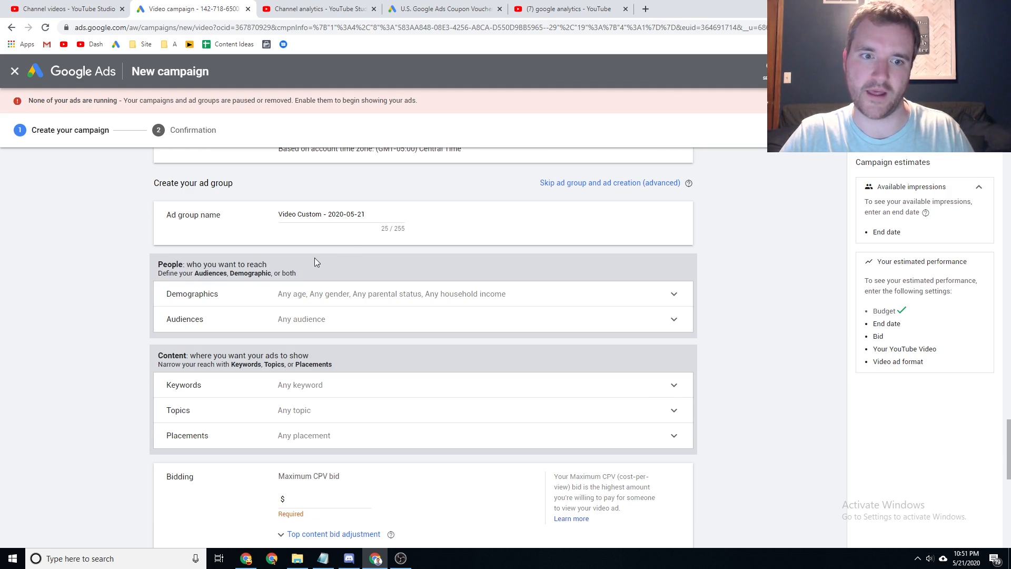
scroll(311, 237, "down", 2)
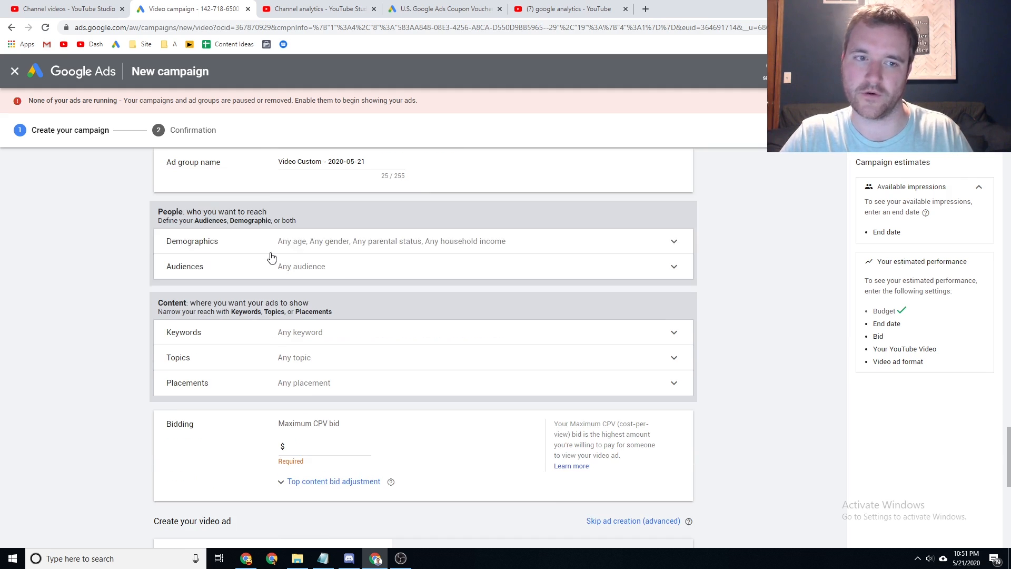
scroll(299, 229, "up", 2)
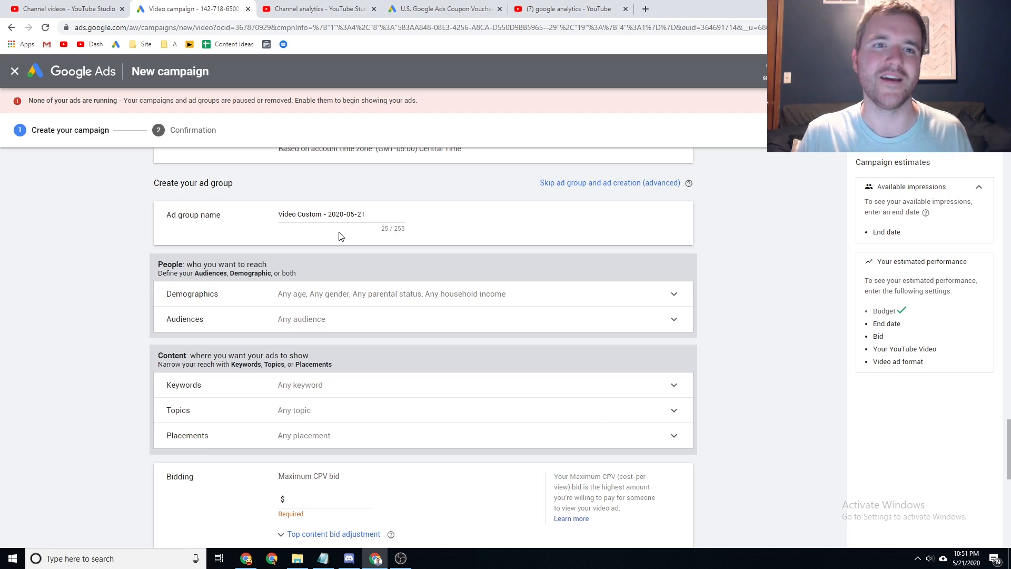
Step: Look over the channel analytics, the YouTube results for google analytics and the Google Ads coupon page, and return to the campaign setup
left_click(328, 4)
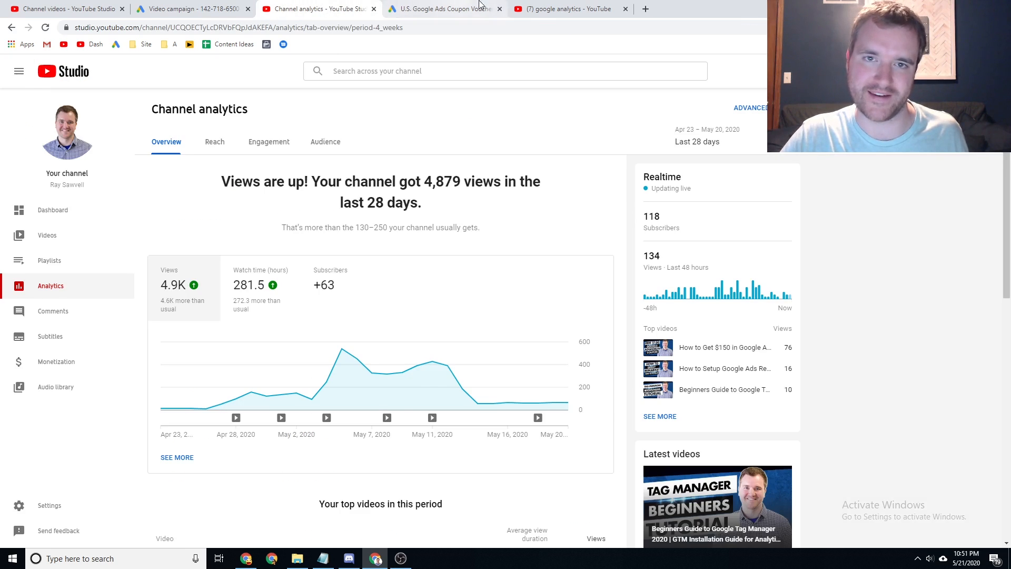
left_click(537, 5)
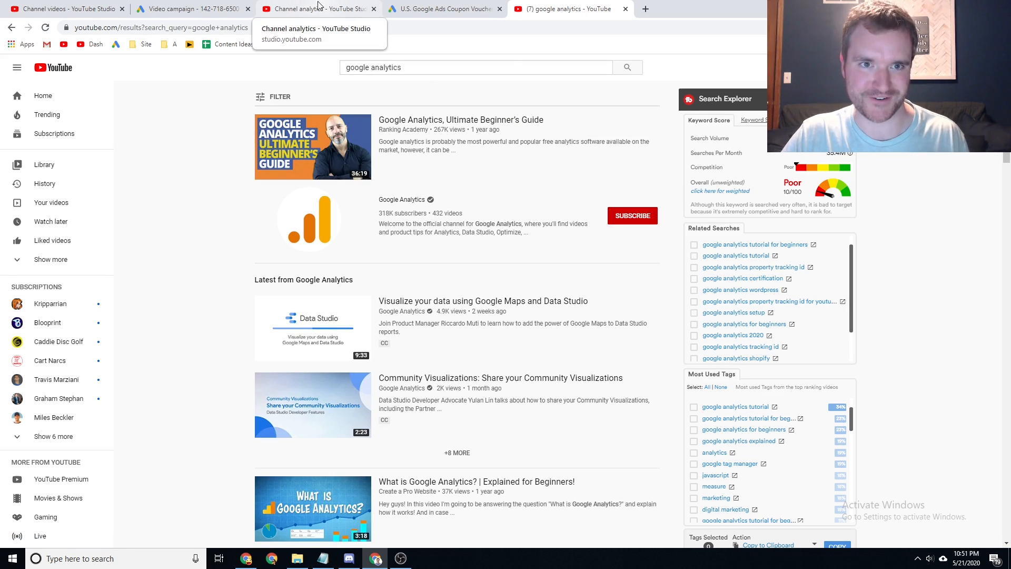
left_click(403, 5)
left_click(316, 8)
left_click(190, 7)
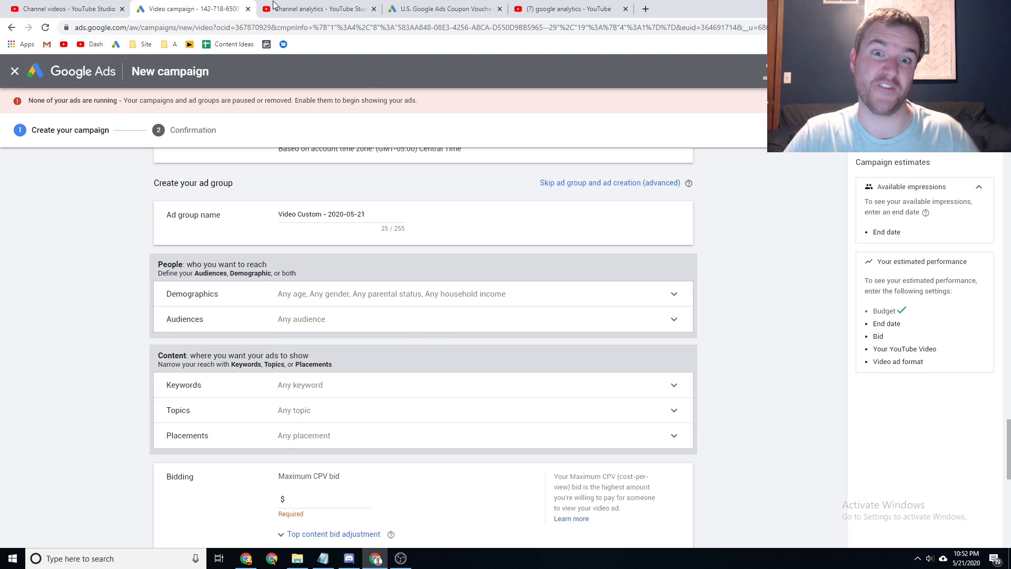
left_click(404, 6)
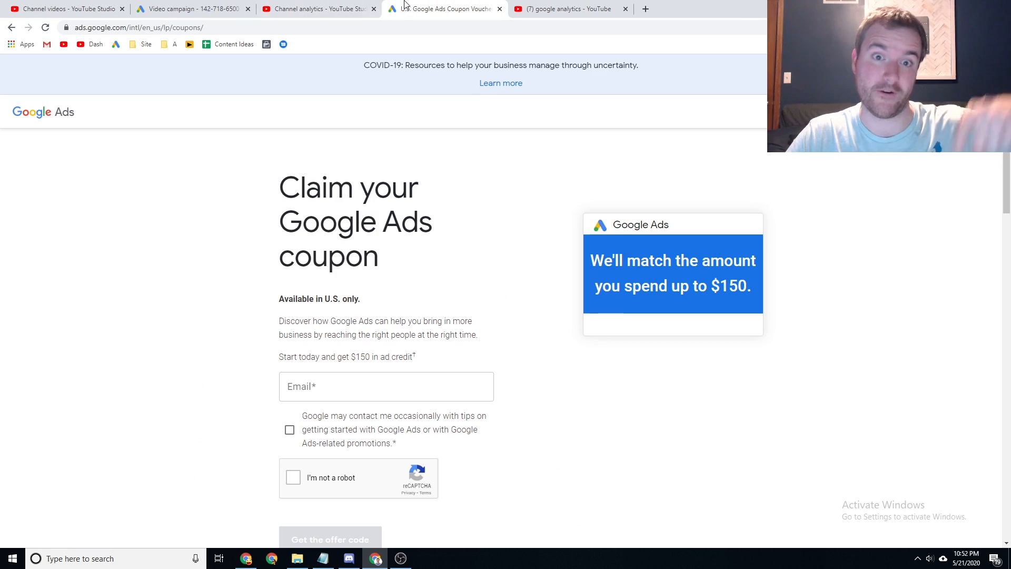
left_click(158, 7)
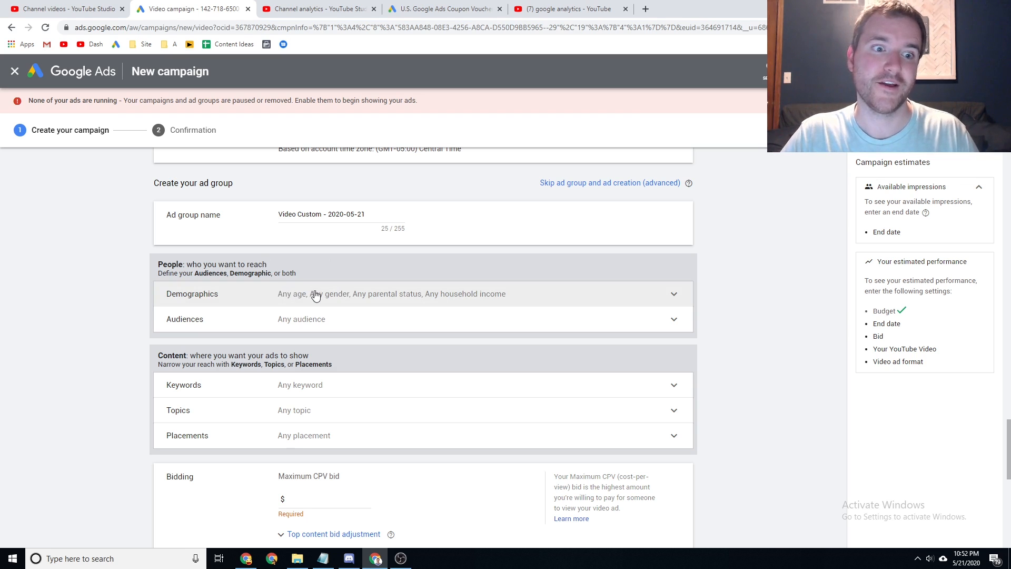
Step: Expand the ad group's demographics and exclude the age groups 18 - 24, 55 - 64 and 65+
left_click(295, 292)
scroll(158, 287, "down", 1)
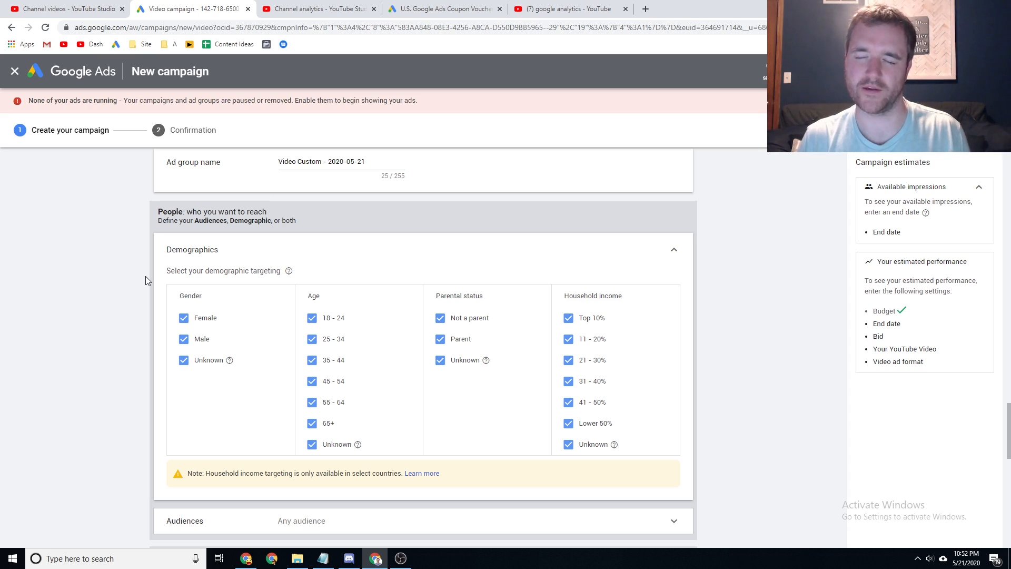
left_click(287, 8)
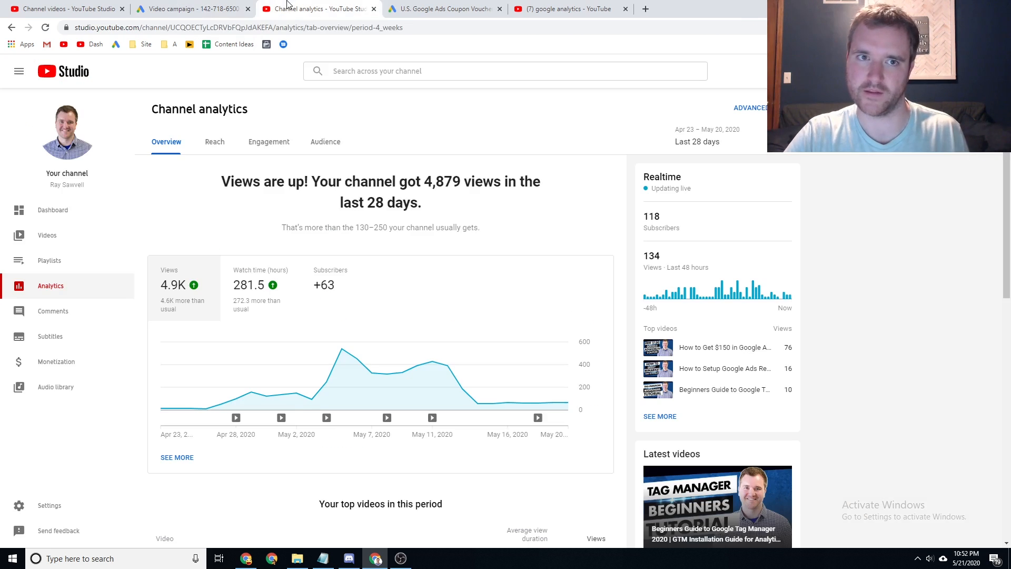
left_click(188, 7)
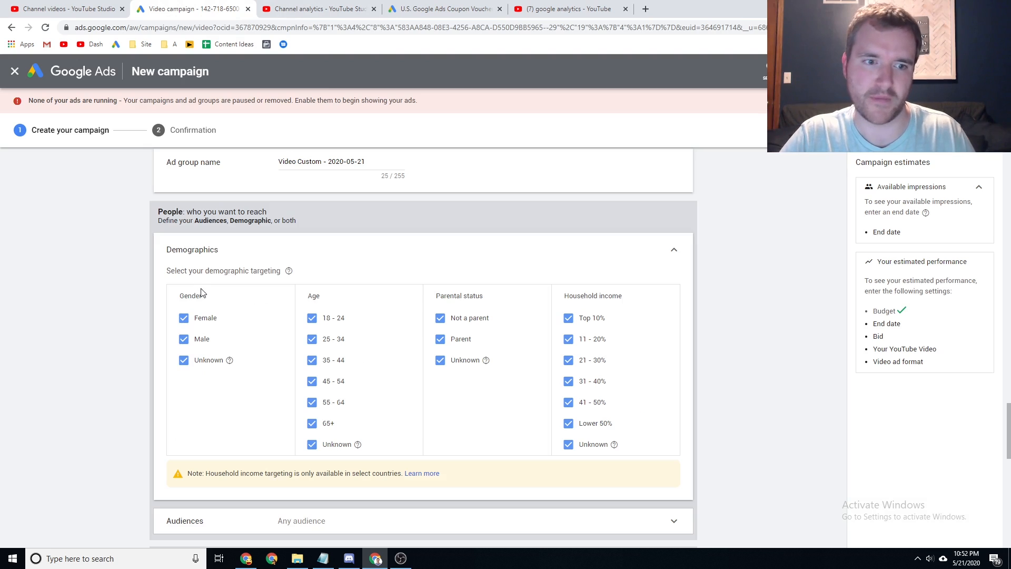
left_click(311, 318)
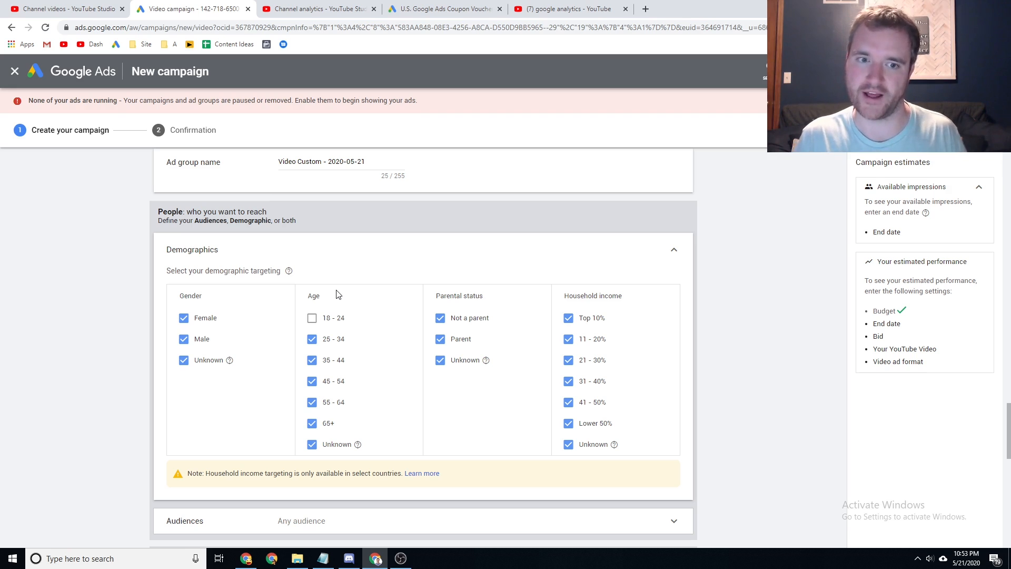
left_click(315, 424)
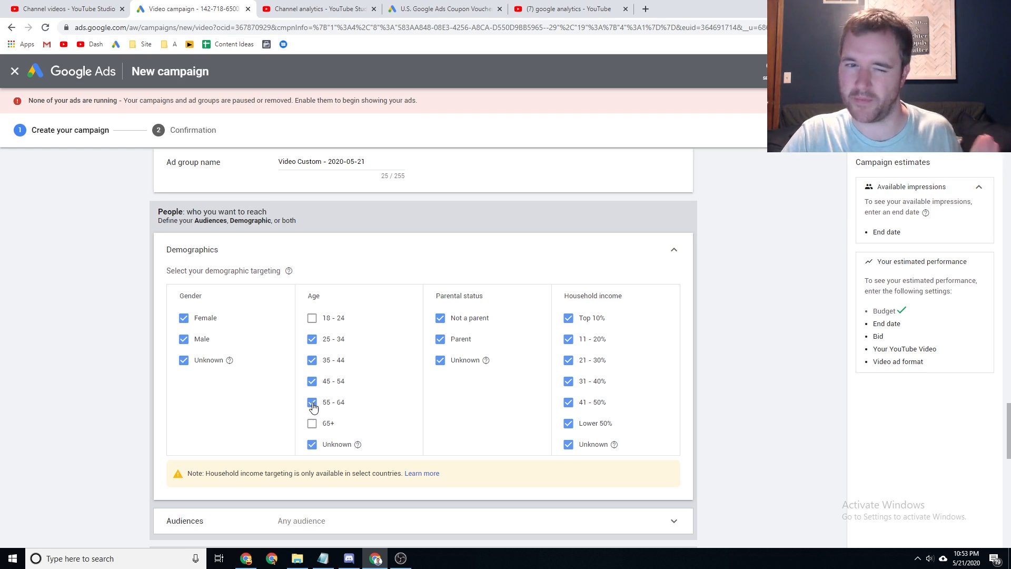
left_click(312, 404)
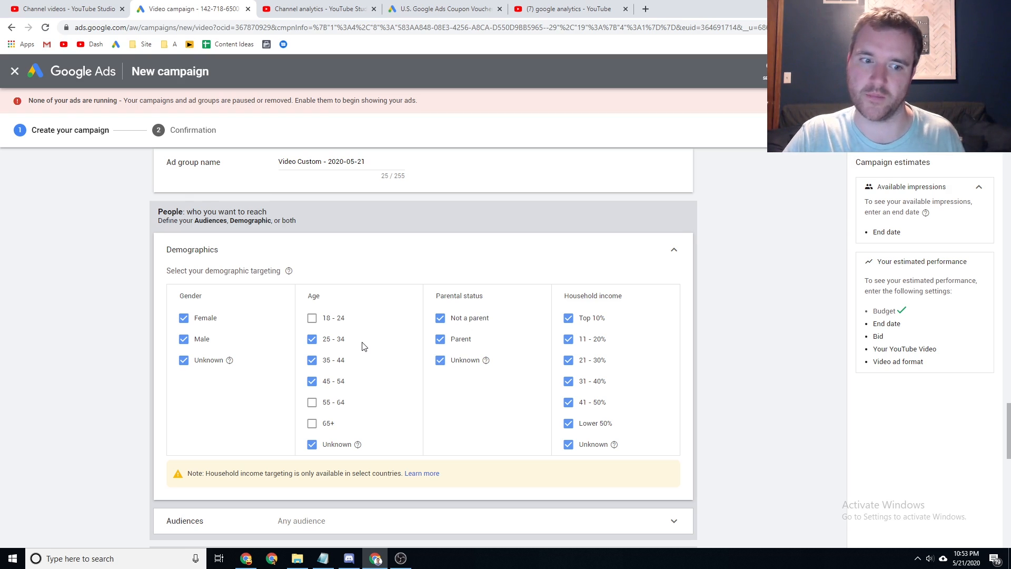
scroll(368, 347, "down", 3)
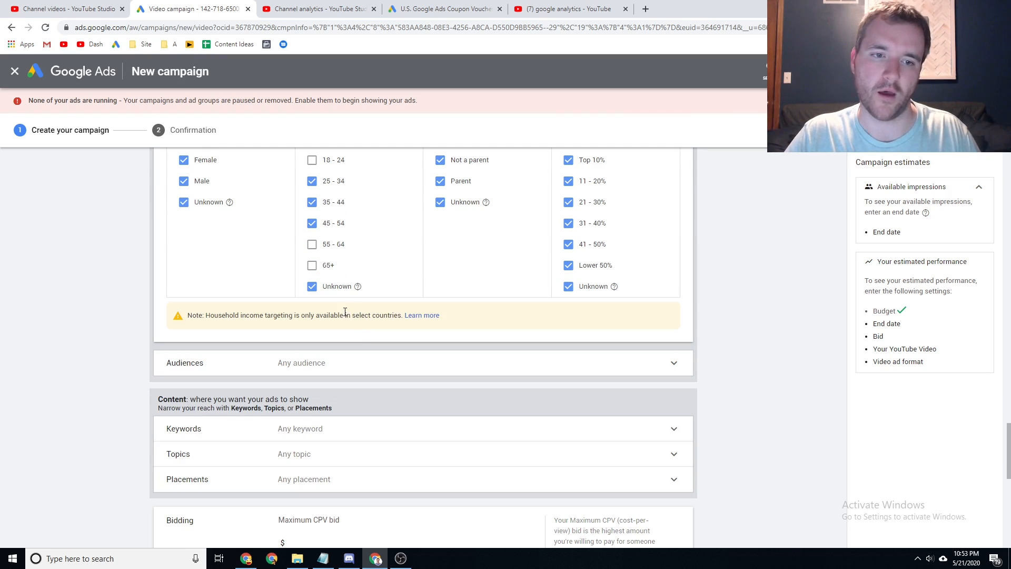
left_click_drag(250, 316, 290, 315)
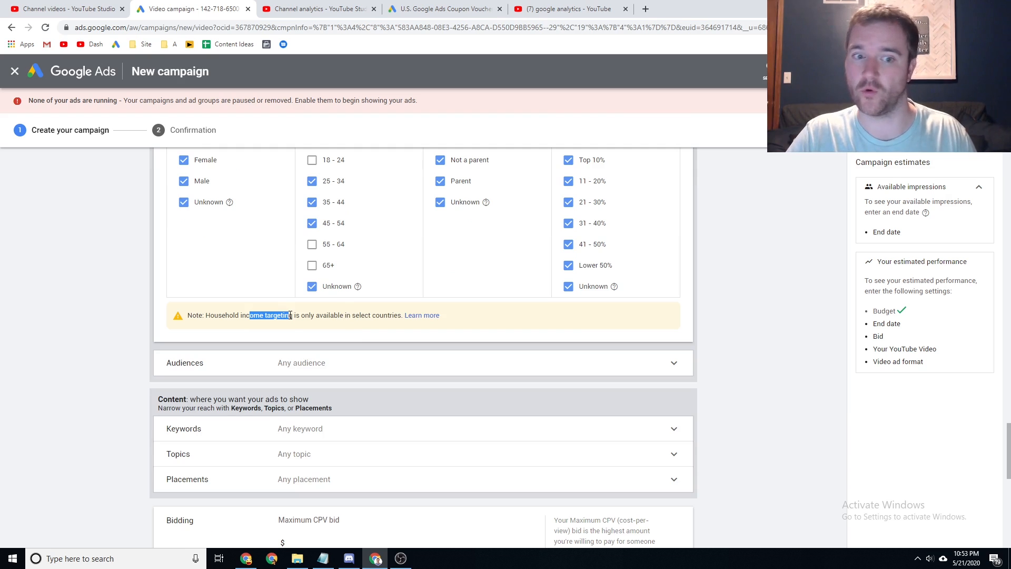
Step: Expand the ad group's audiences and open the custom intent audience How to Become a YouTuber to look over its search terms
left_click(294, 368)
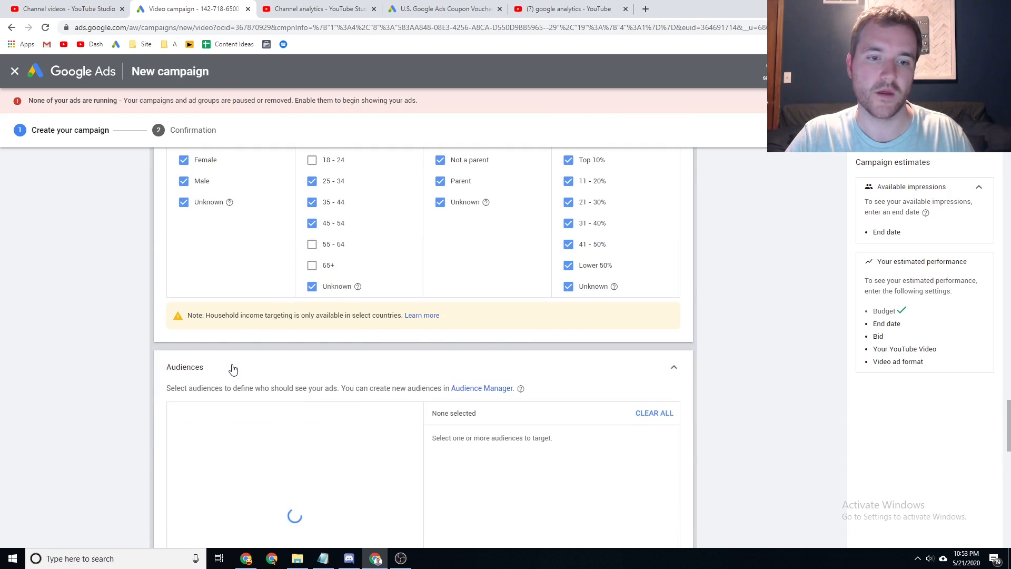
scroll(218, 363, "down", 2)
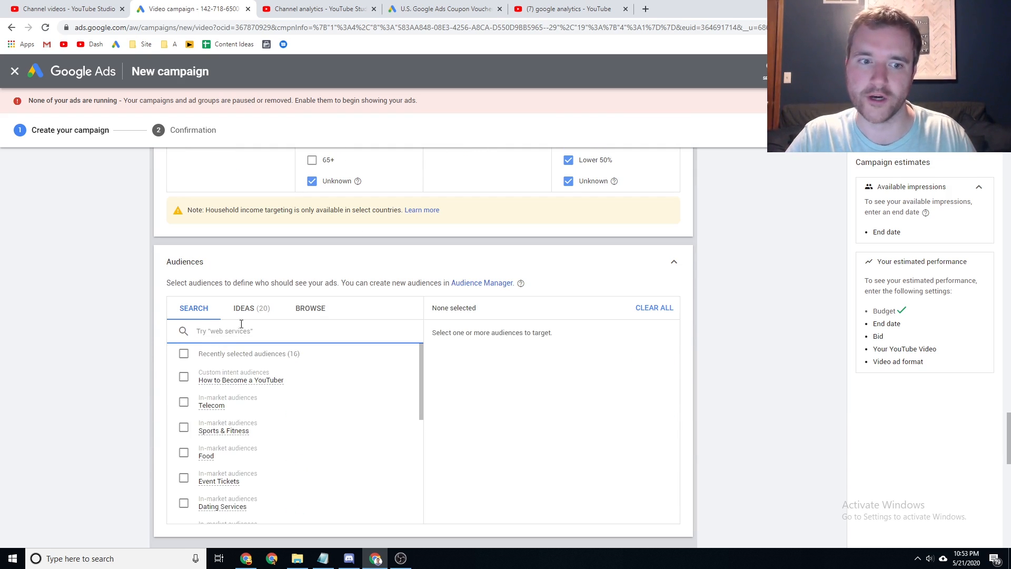
scroll(161, 349, "down", 1)
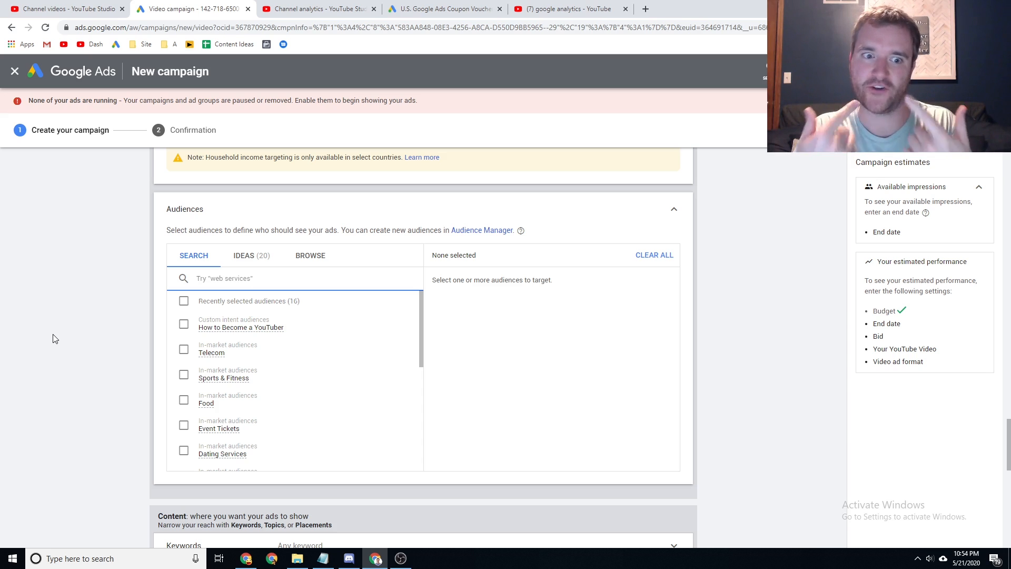
mouse_move(252, 330)
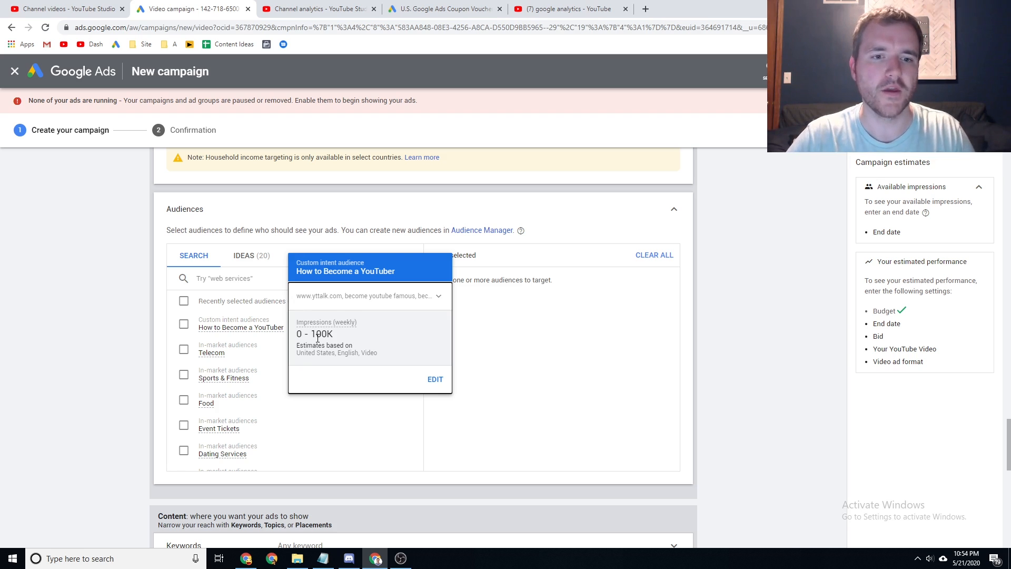
left_click(427, 378)
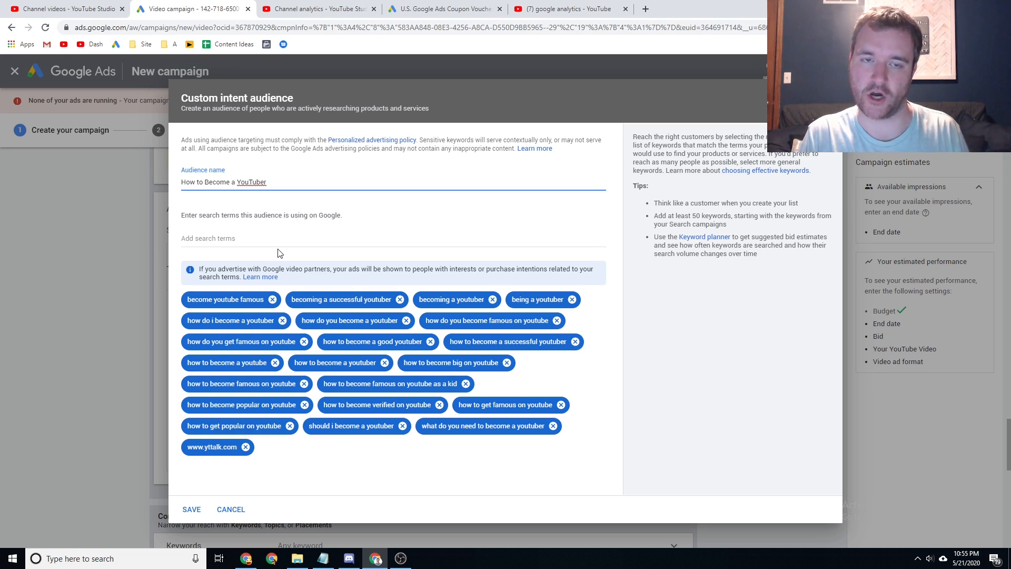
Step: Look over the YouTube results for google analytics and the channel analytics, and close the How to Become a YouTuber audience without saving
left_click(558, 7)
left_click(310, 6)
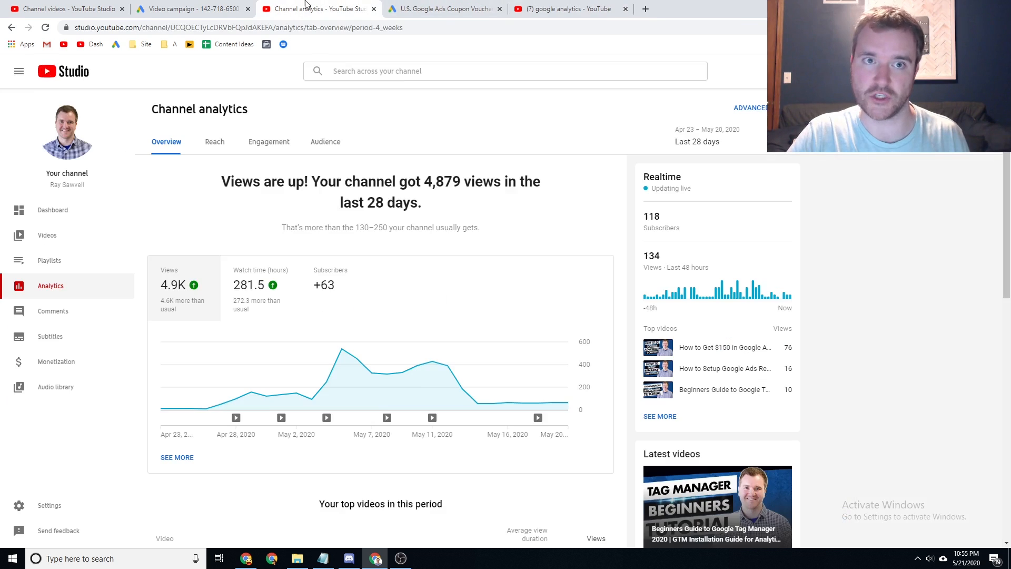
left_click(546, 5)
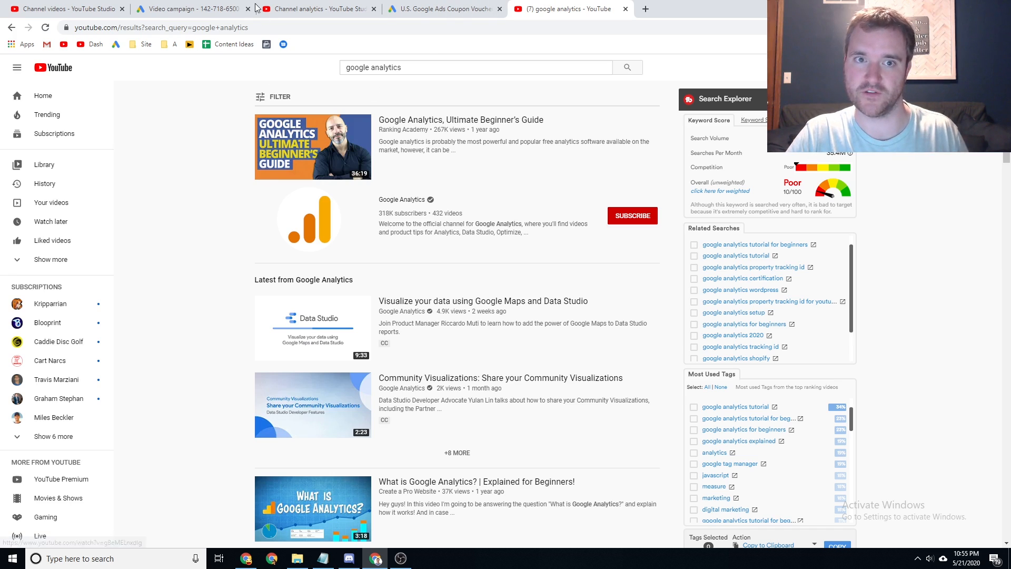
left_click(293, 5)
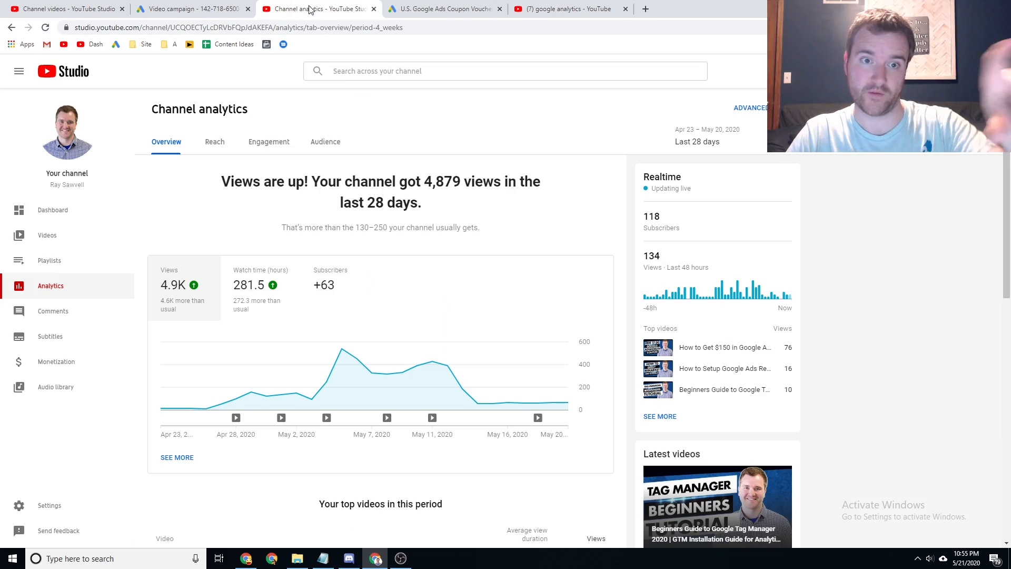
left_click(192, 9)
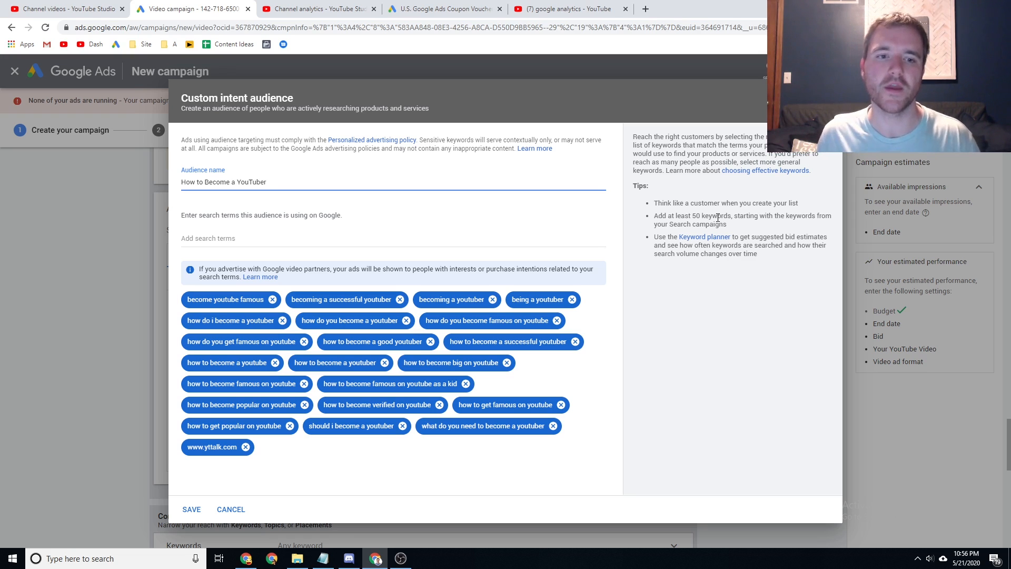
left_click(231, 509)
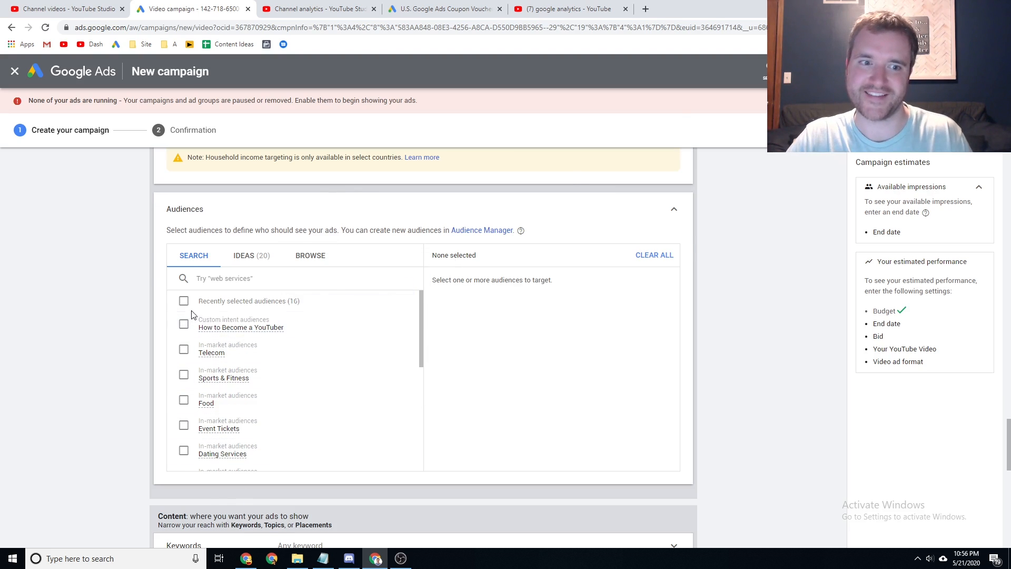
Step: Browse the audiences by what people are actively researching or planning and start a new custom intent audience
scroll(158, 322, "up", 1)
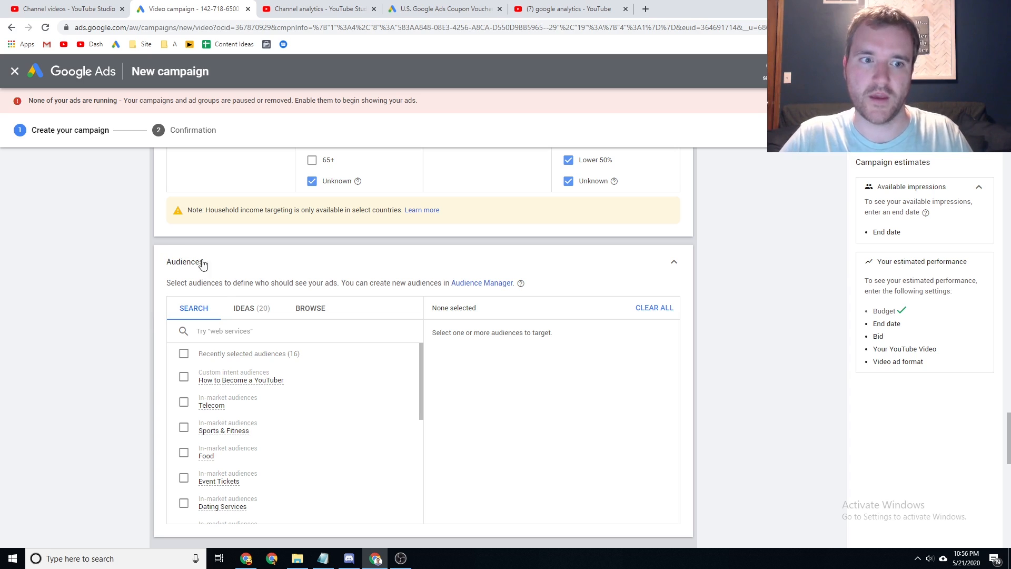
left_click(259, 257)
left_click(258, 259)
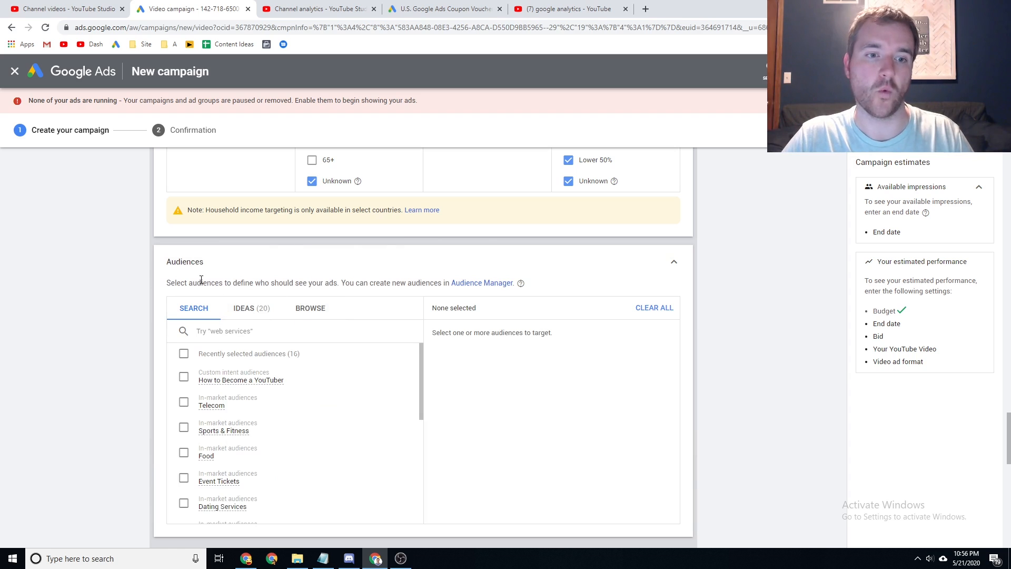
scroll(178, 263, "down", 1)
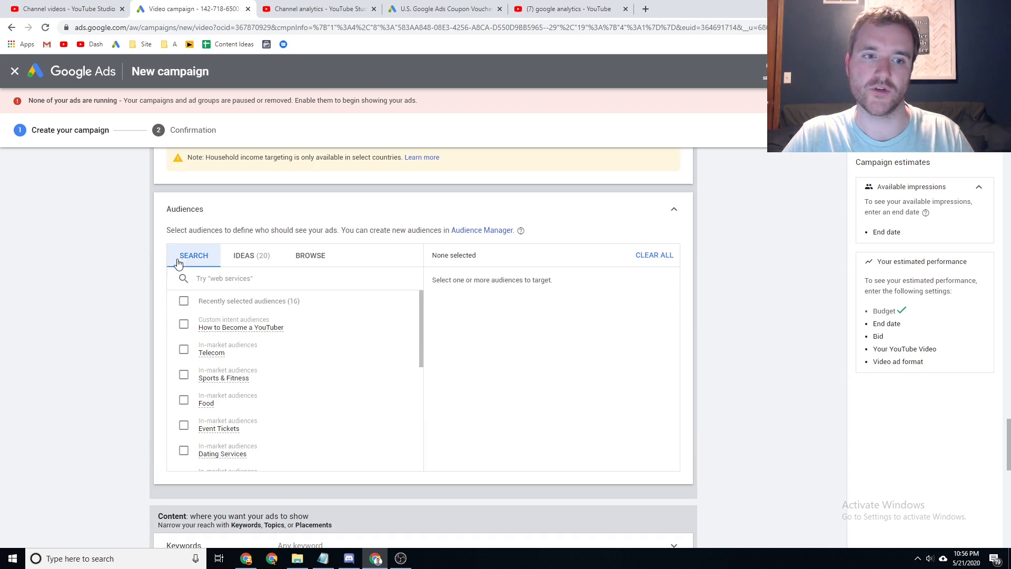
left_click(321, 261)
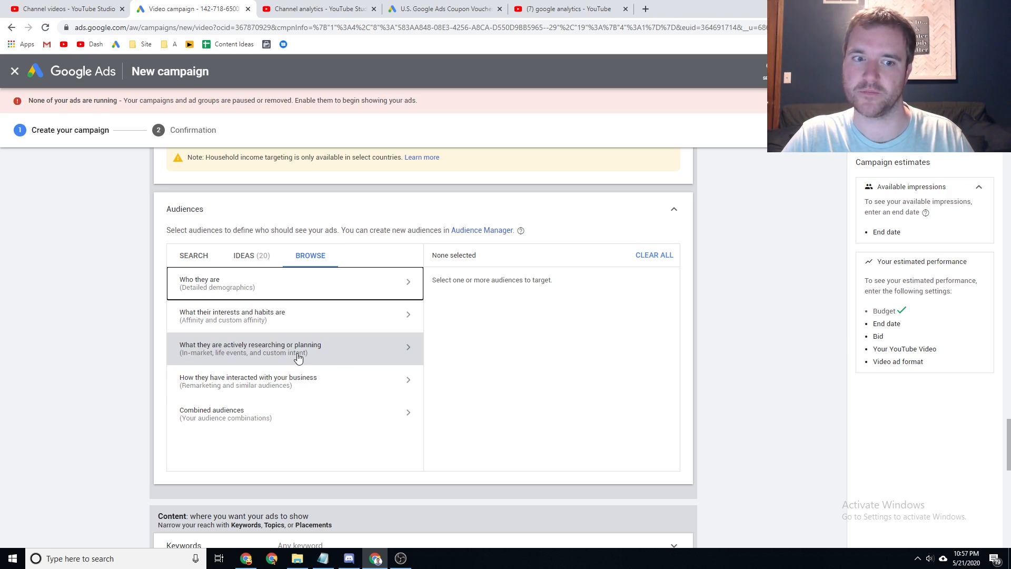
left_click(360, 356)
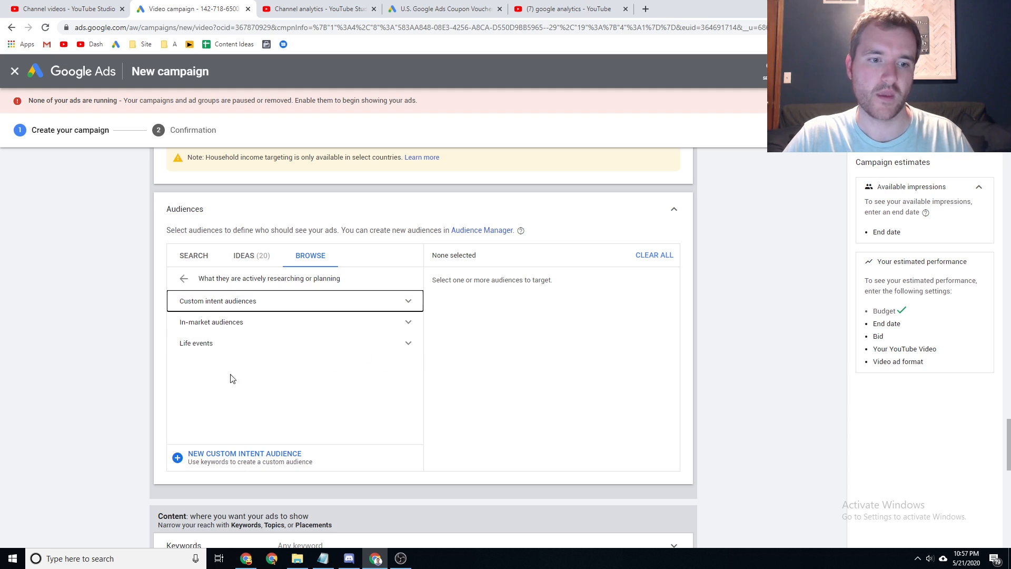
left_click(248, 454)
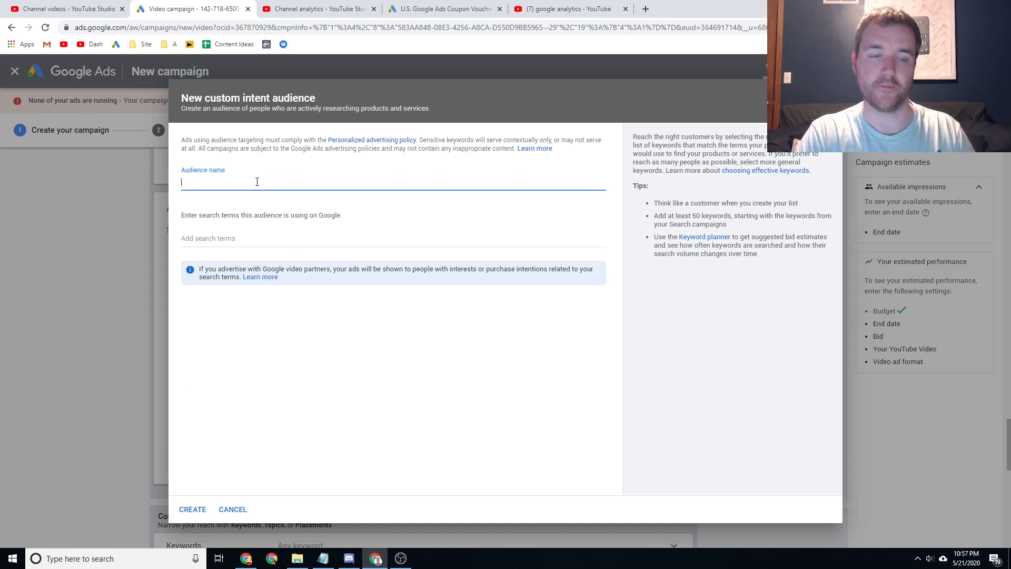
Step: Draft the custom intent audience Tubebuddy with the search terms tube buddy and youtube seo, and discard it
type("Tube")
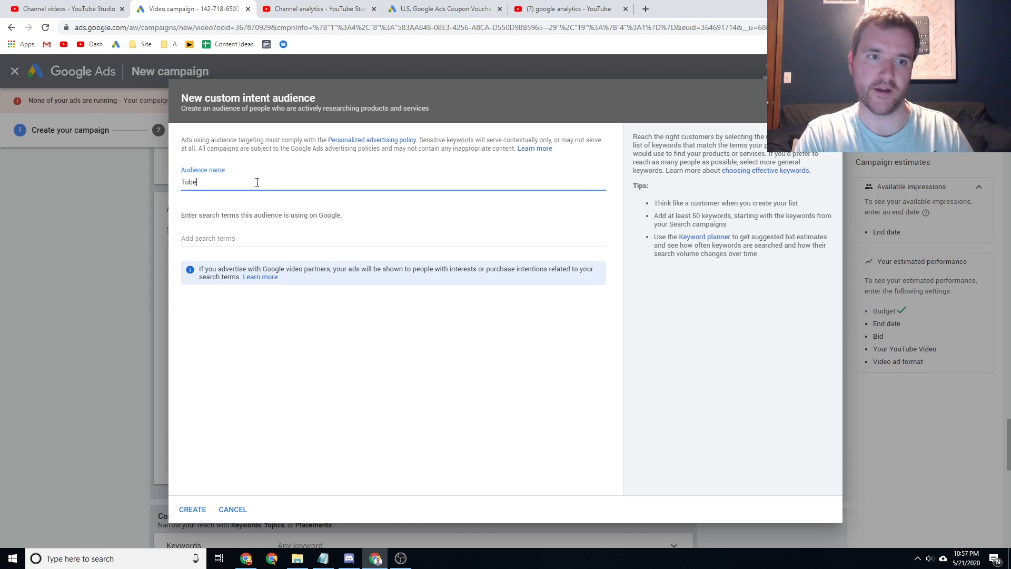
type("buddy")
key("Tab")
type("tube")
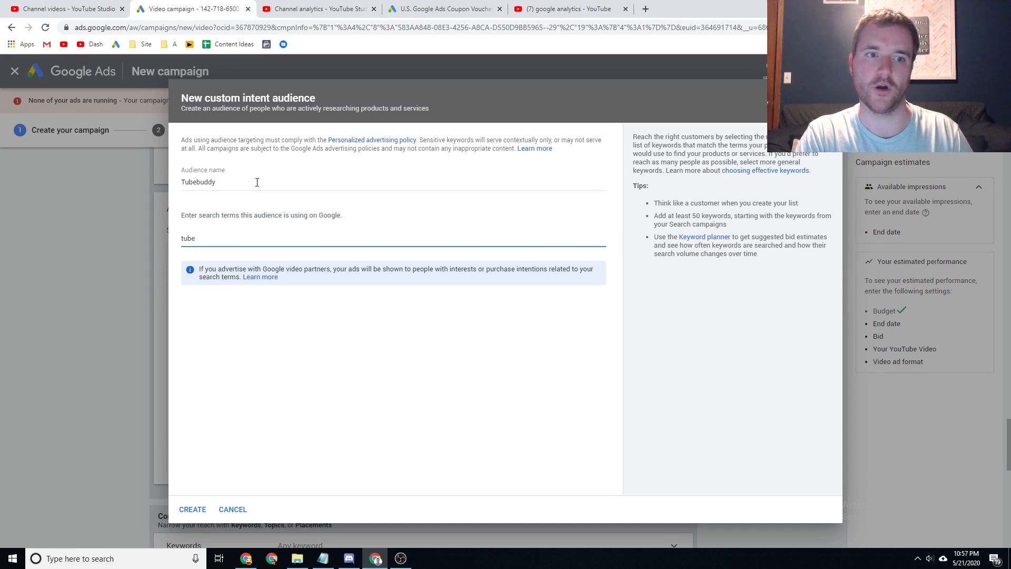
type(" buddy")
key("Return")
type("yout")
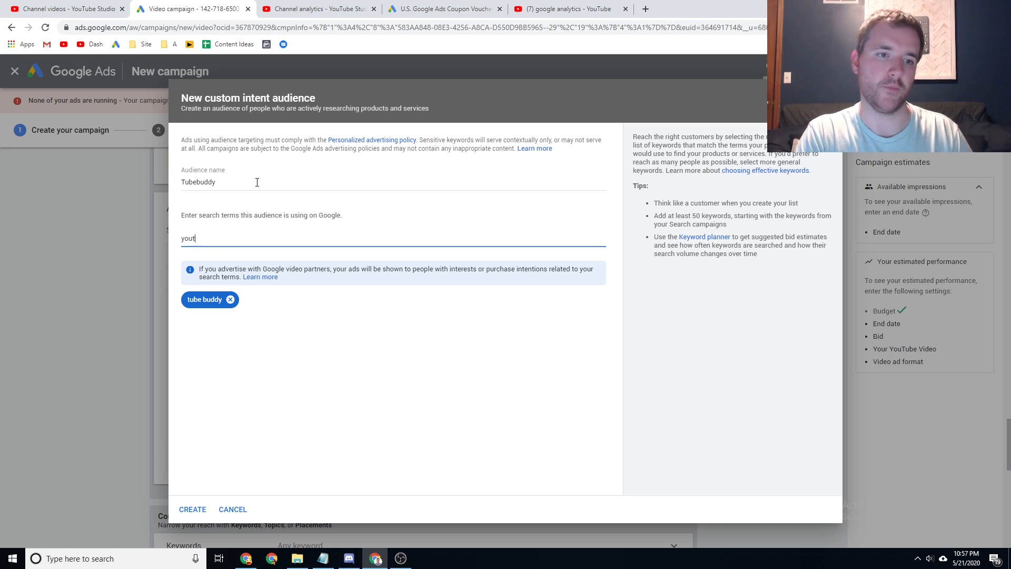
type("ube seo")
key("Return")
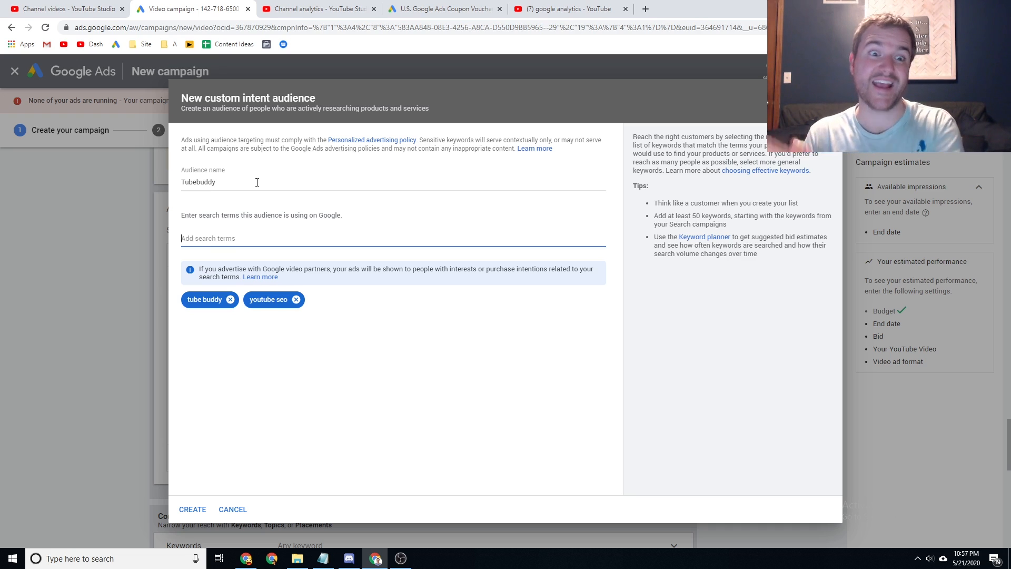
left_click(249, 521)
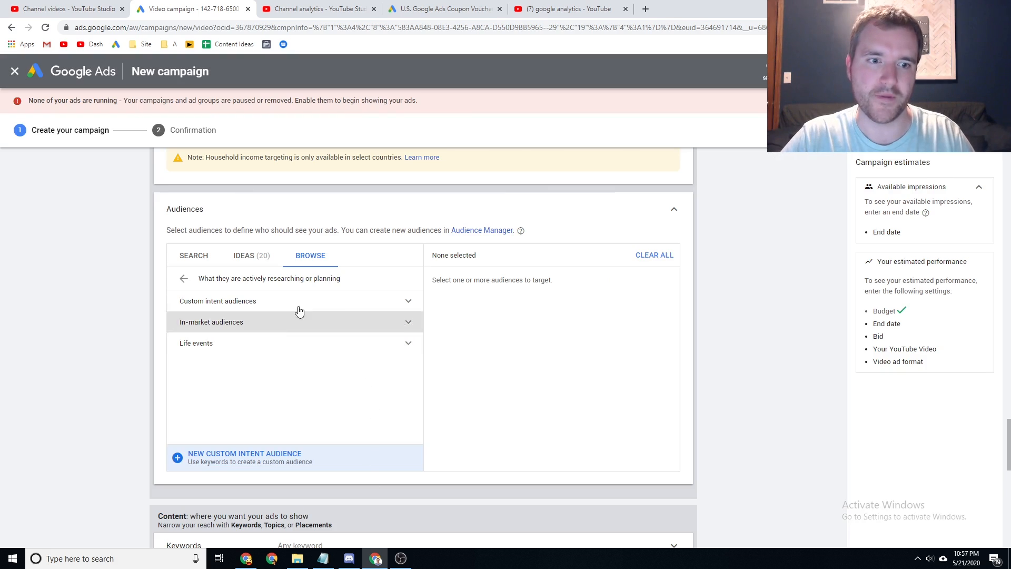
Step: Search the audiences for youtube, select the in-market audience Video Software to view its details, and deselect it
left_click(214, 256)
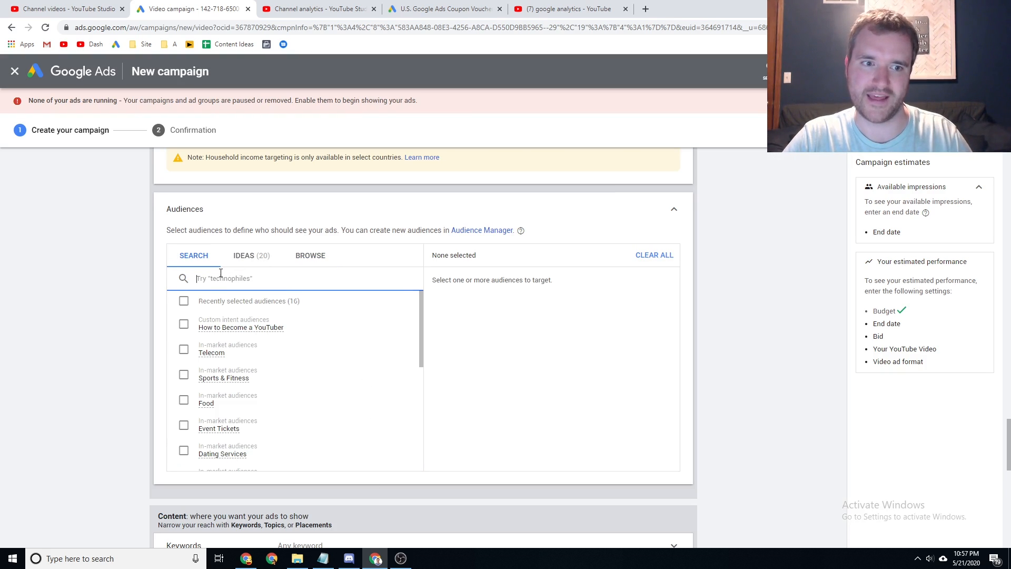
type("youtube")
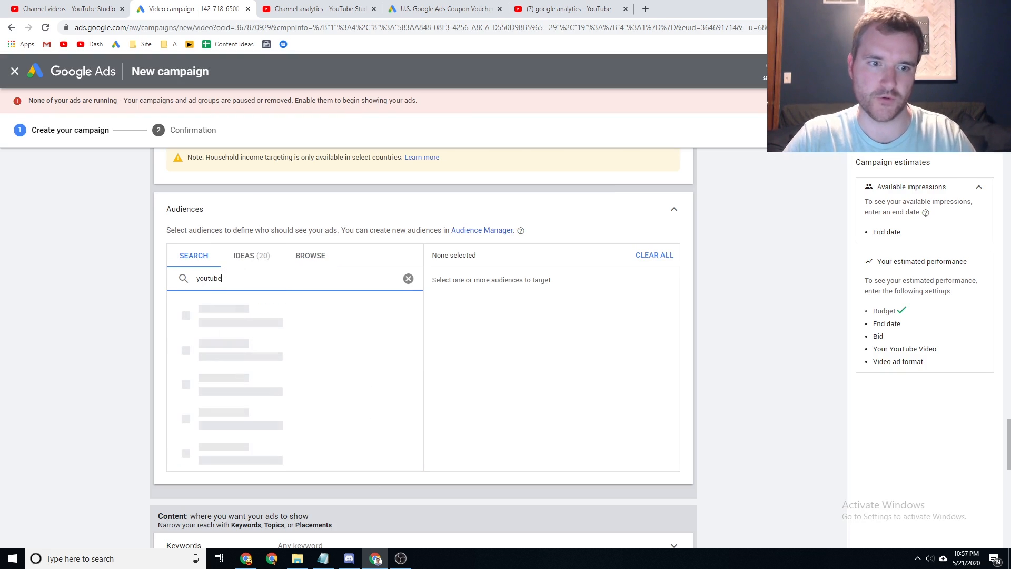
scroll(200, 347, "down", 5)
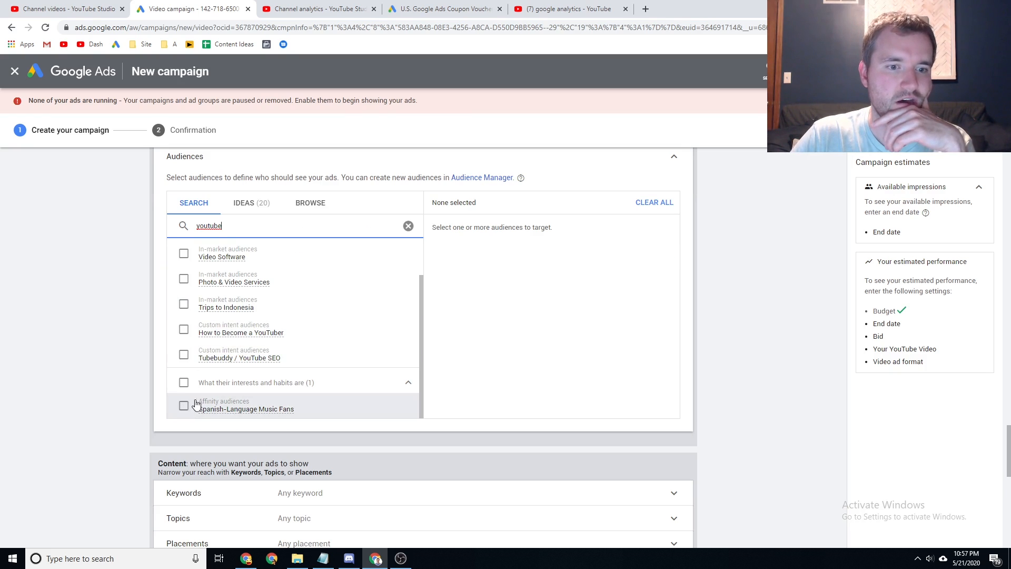
scroll(226, 350, "up", 1)
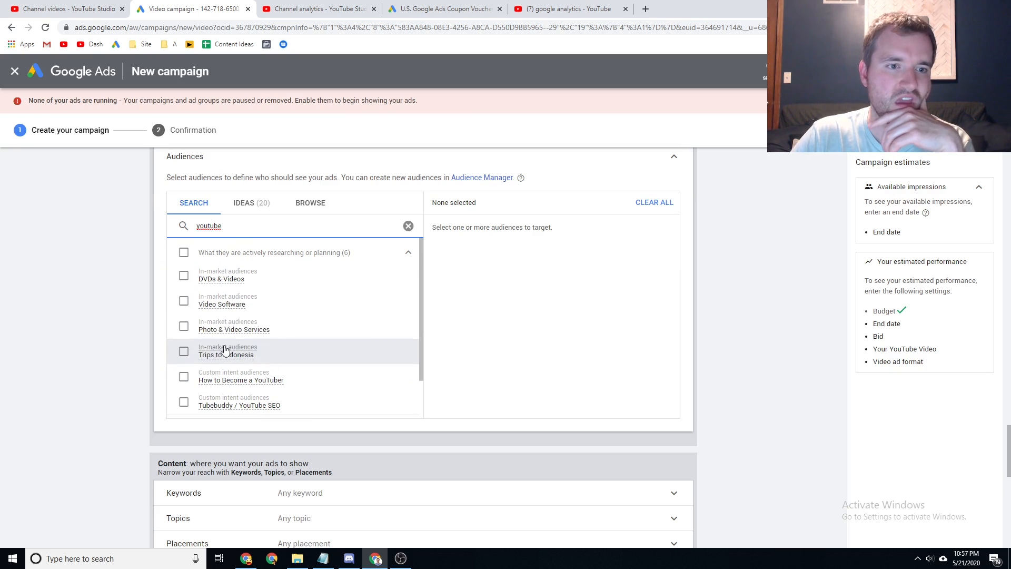
left_click(183, 304)
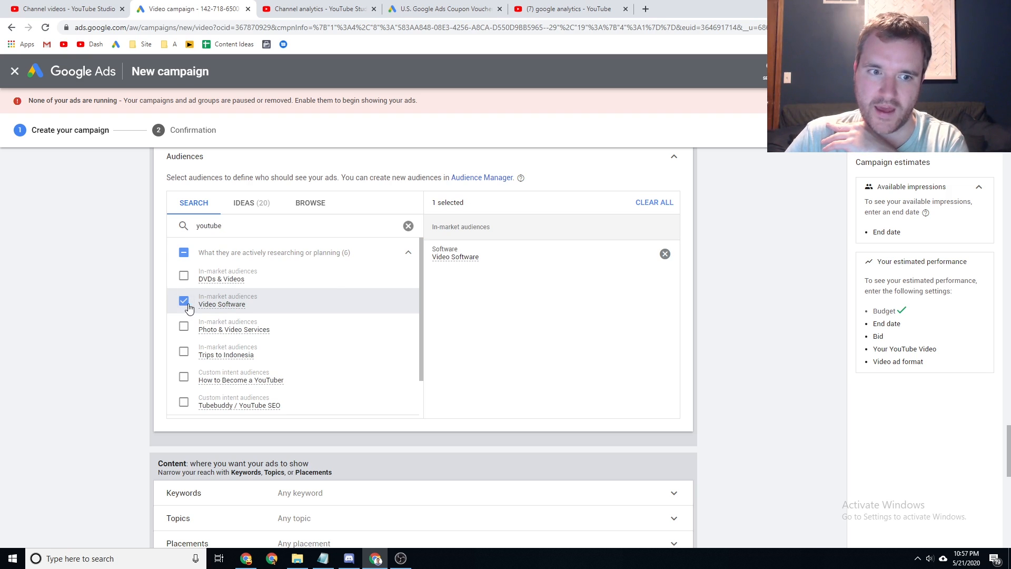
mouse_move(217, 307)
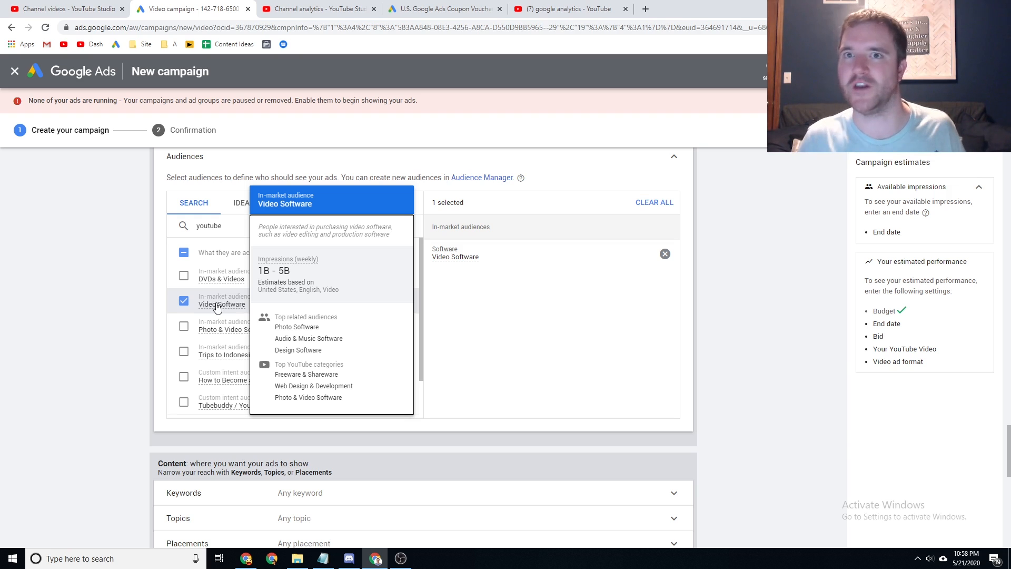
left_click(183, 301)
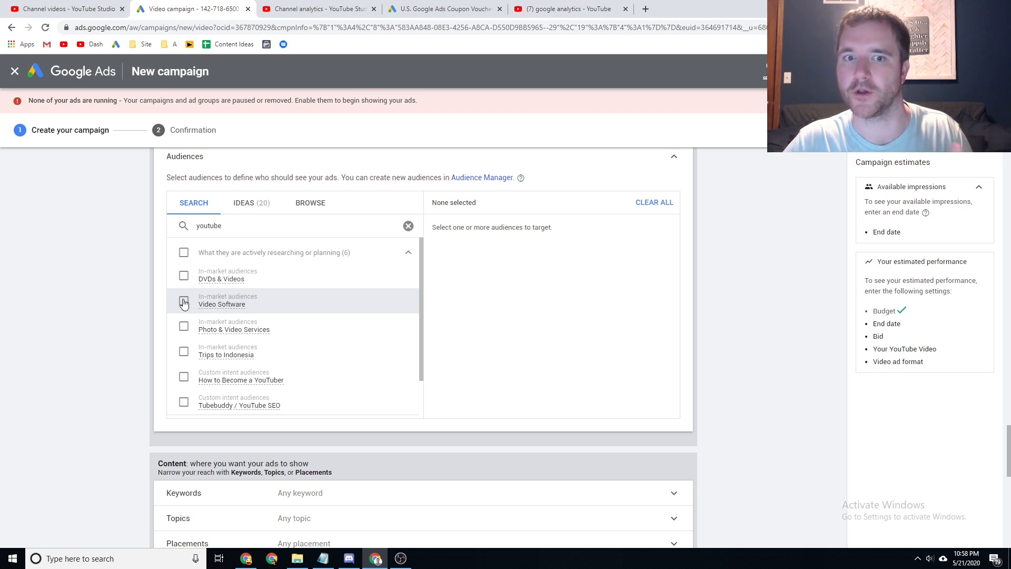
Step: Expand the ad group's keywords and topics targeting and look over their options
scroll(132, 309, "down", 2)
left_click(321, 395)
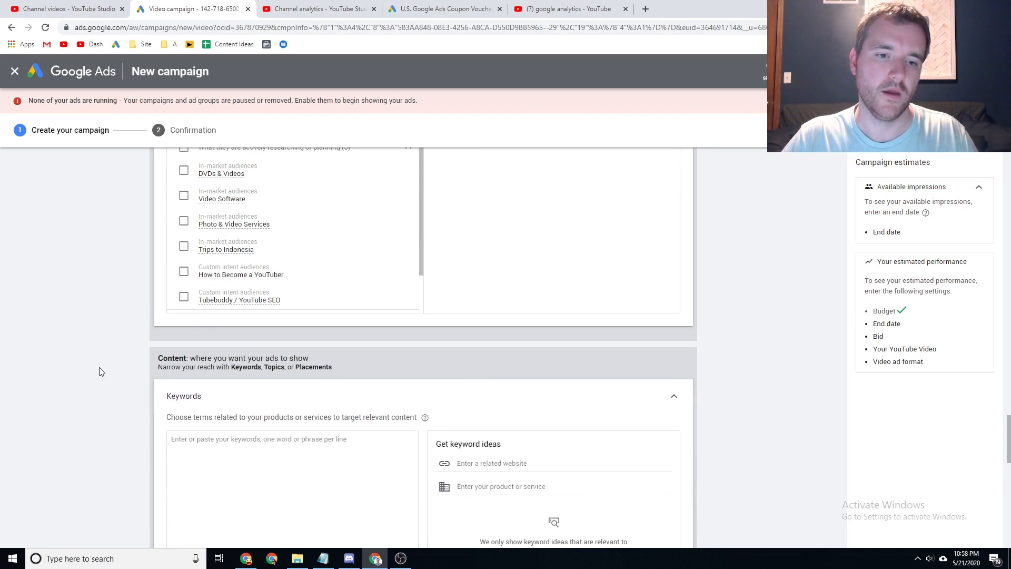
scroll(102, 372, "down", 2)
scroll(191, 332, "down", 2)
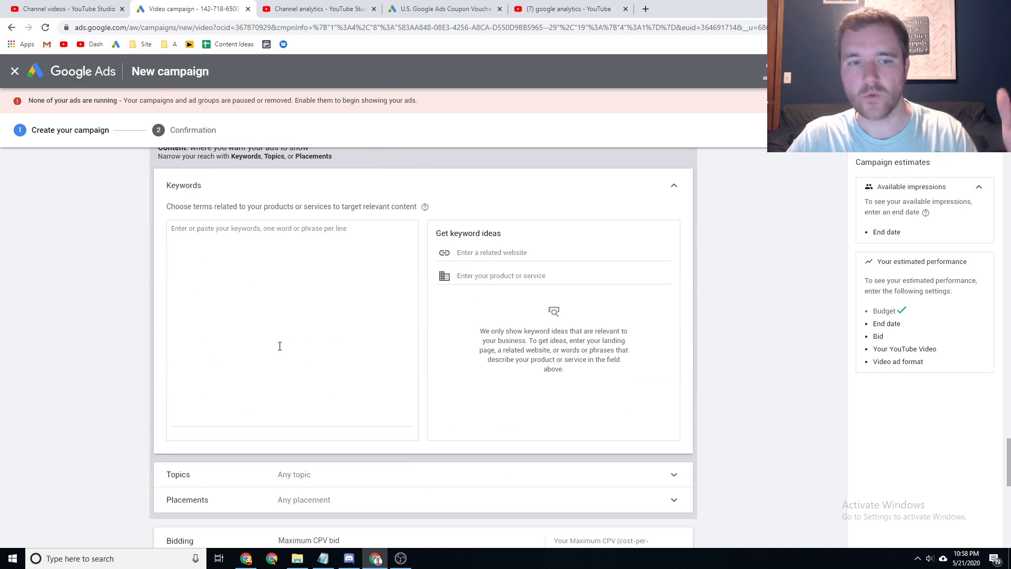
scroll(230, 345, "down", 3)
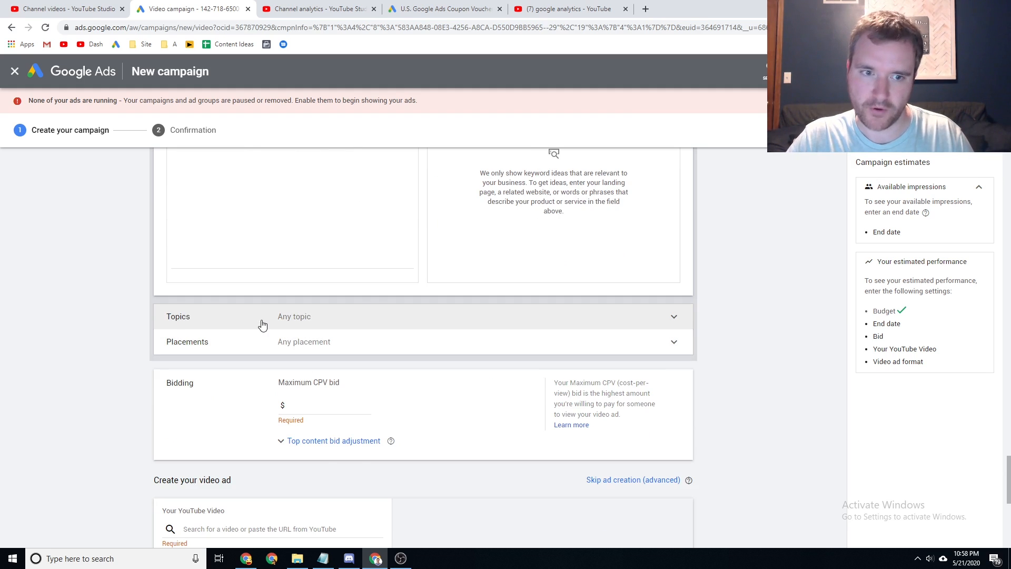
left_click(262, 325)
scroll(124, 320, "down", 1)
scroll(158, 295, "down", 1)
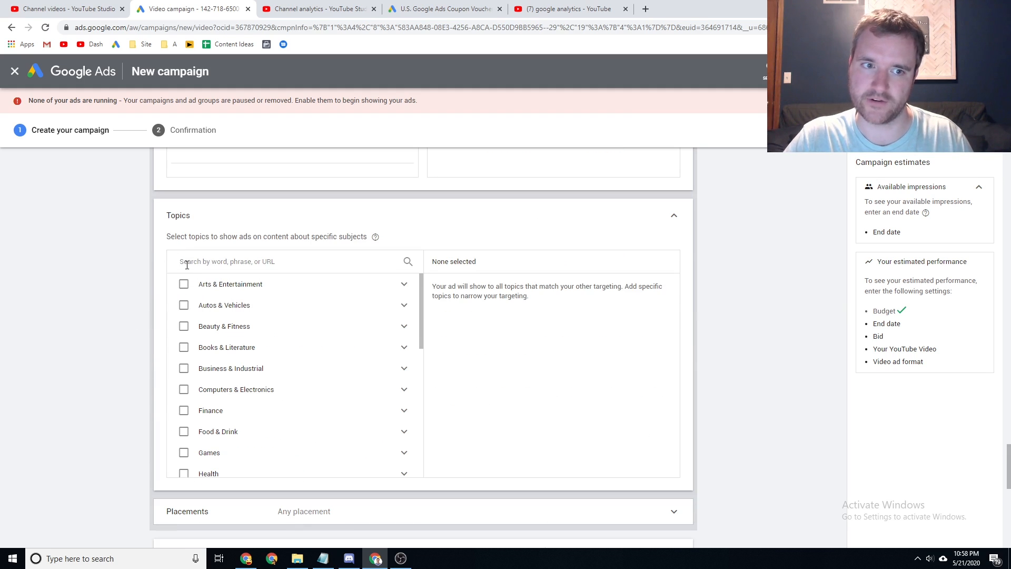
left_click(187, 264)
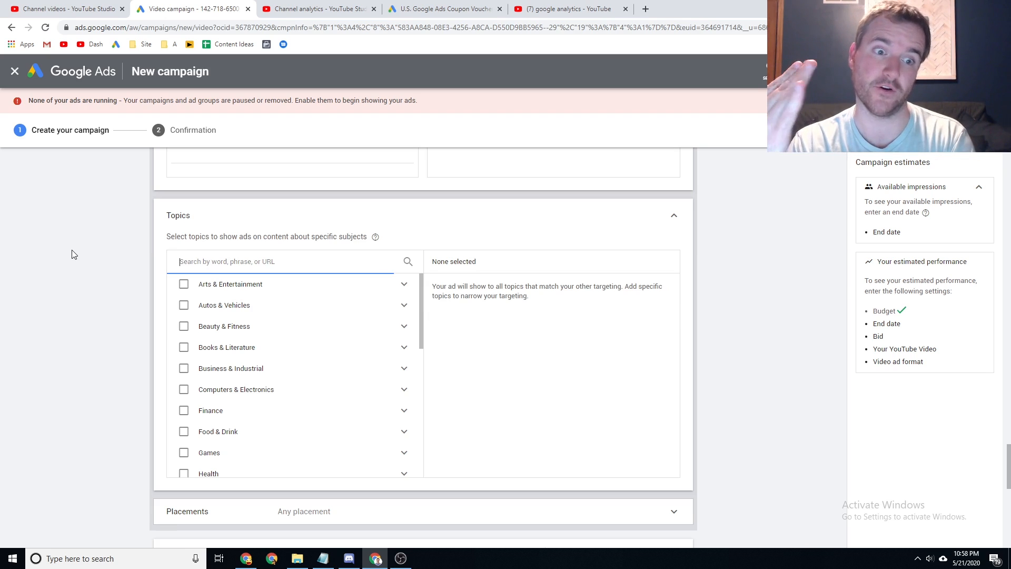
Step: Switch to the YouTube results for google analytics, open the video Google Analytics, Ultimate Beginner's Guide and pause it
left_click(579, 9)
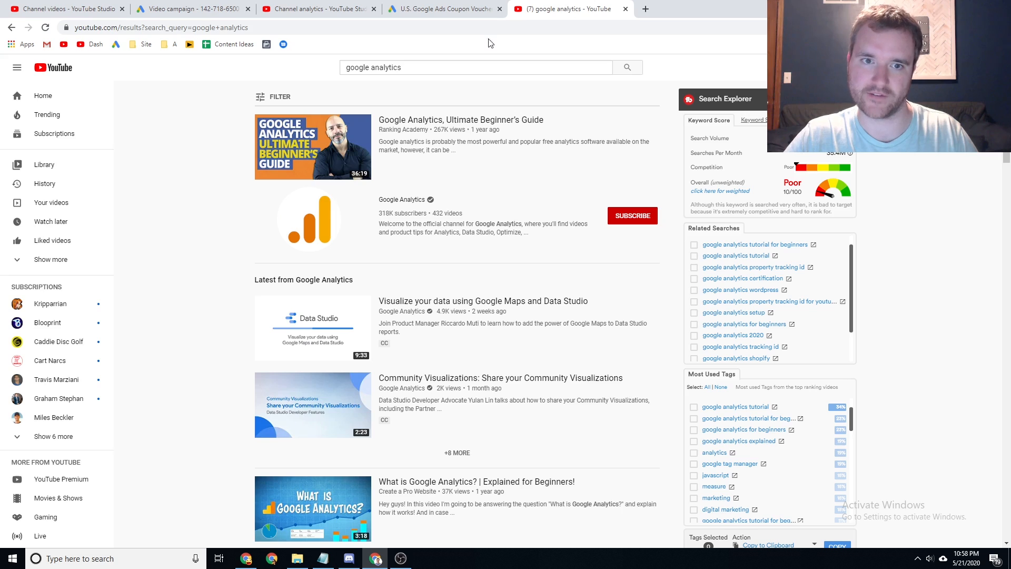
left_click(320, 256)
left_click(123, 270)
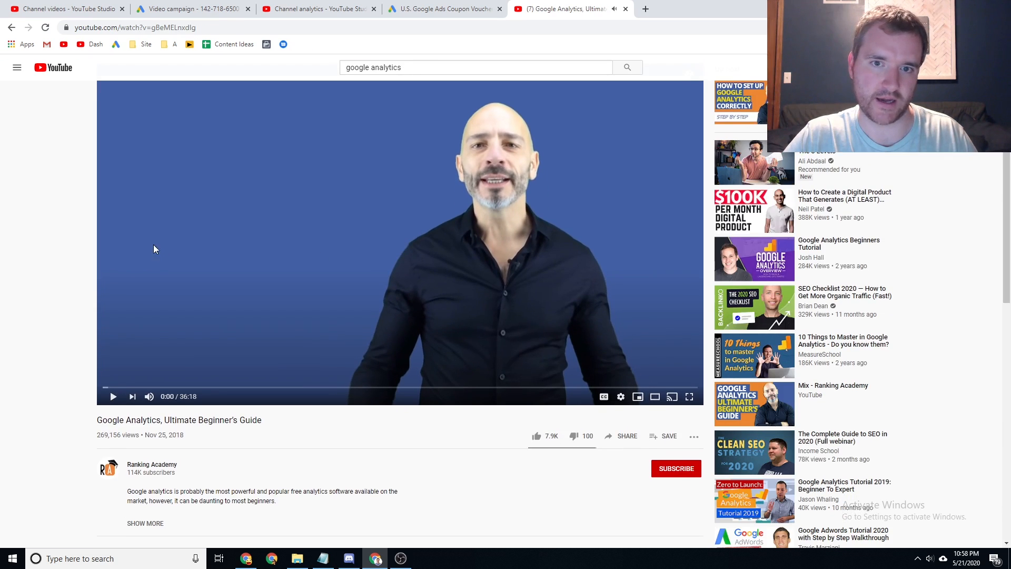
Step: Expand the full description of the Google Analytics, Ultimate Beginner's Guide video and examine its category
scroll(132, 247, "down", 2)
scroll(158, 329, "down", 1)
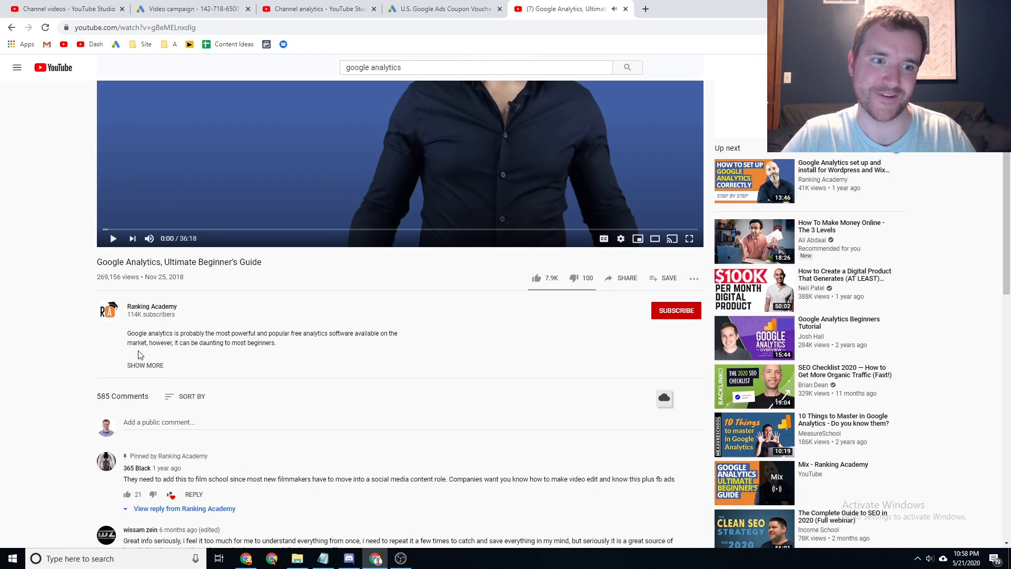
left_click(129, 366)
scroll(104, 356, "down", 3)
scroll(104, 359, "down", 3)
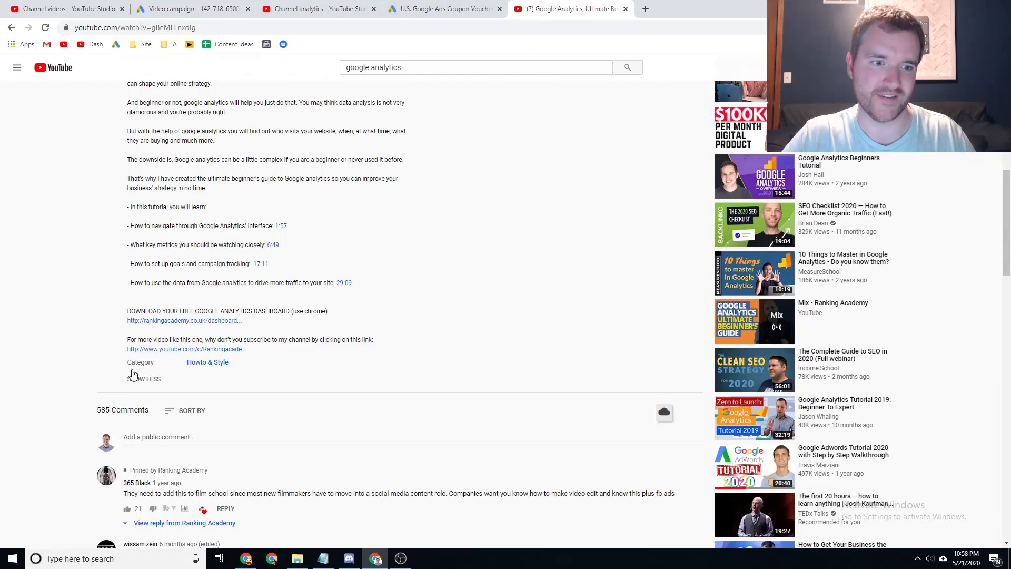
left_click_drag(132, 363, 189, 365)
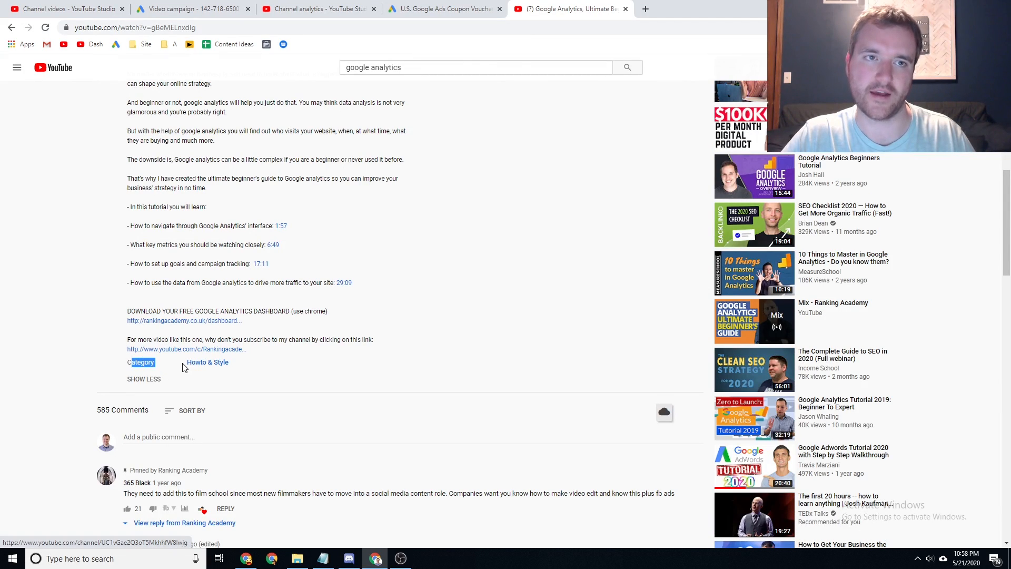
Step: Switch back to the Google Ads campaign draft, search the topics for how to, and select How-To, DIY & Expert Content
left_click(314, 7)
left_click(194, 9)
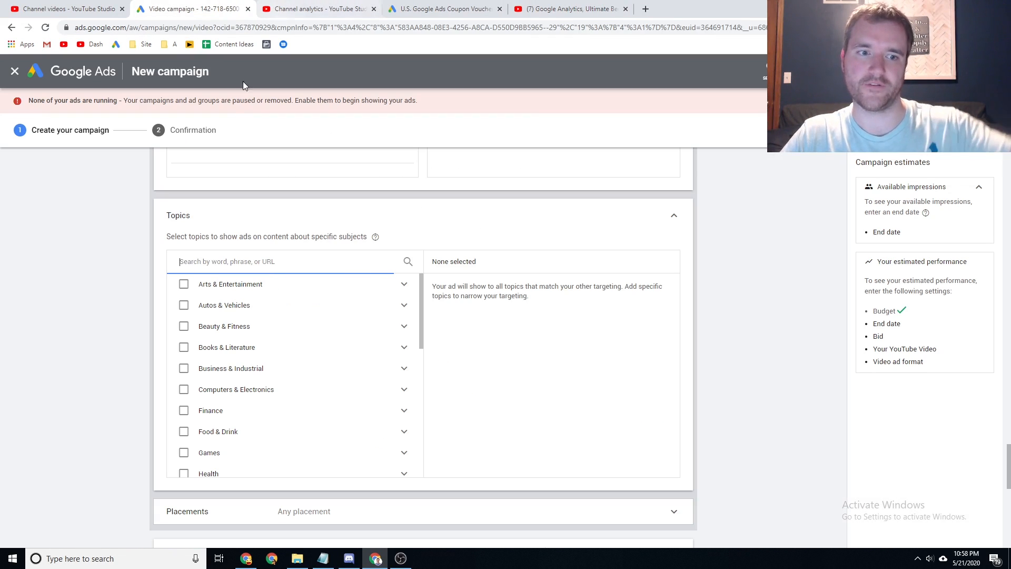
type("how to")
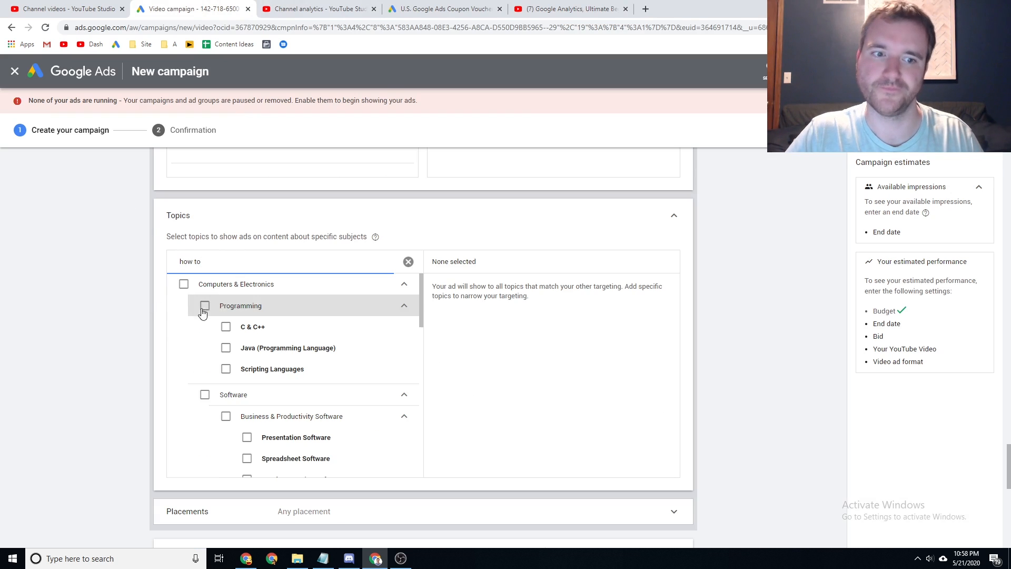
scroll(266, 354, "down", 2)
scroll(266, 357, "down", 6)
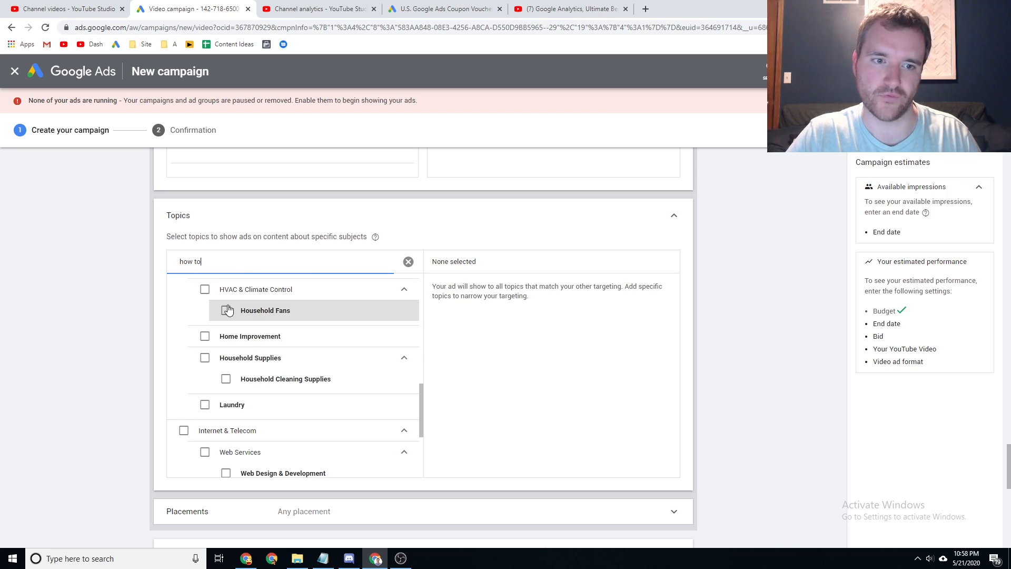
scroll(248, 358, "down", 3)
scroll(255, 342, "down", 2)
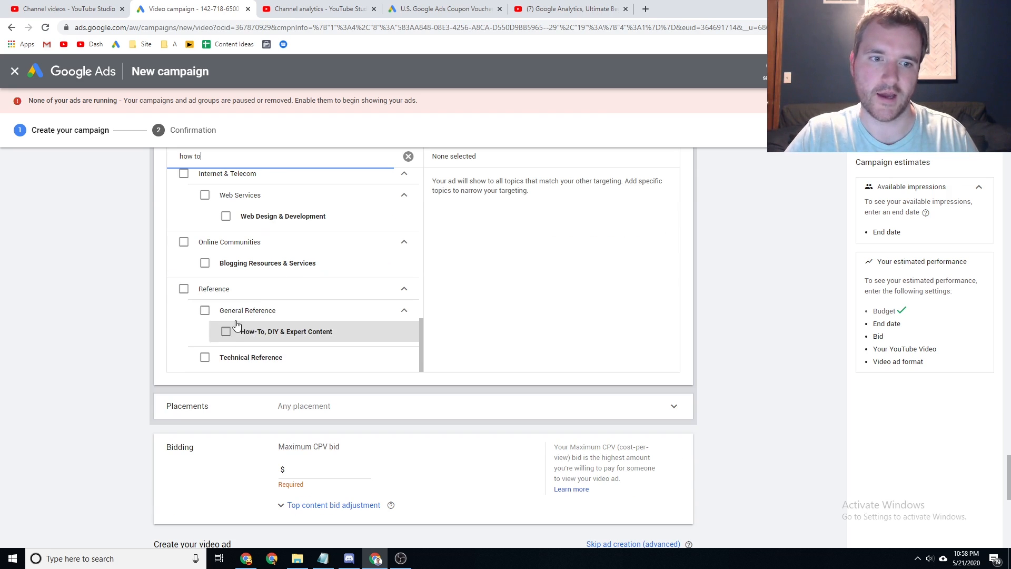
left_click(226, 332)
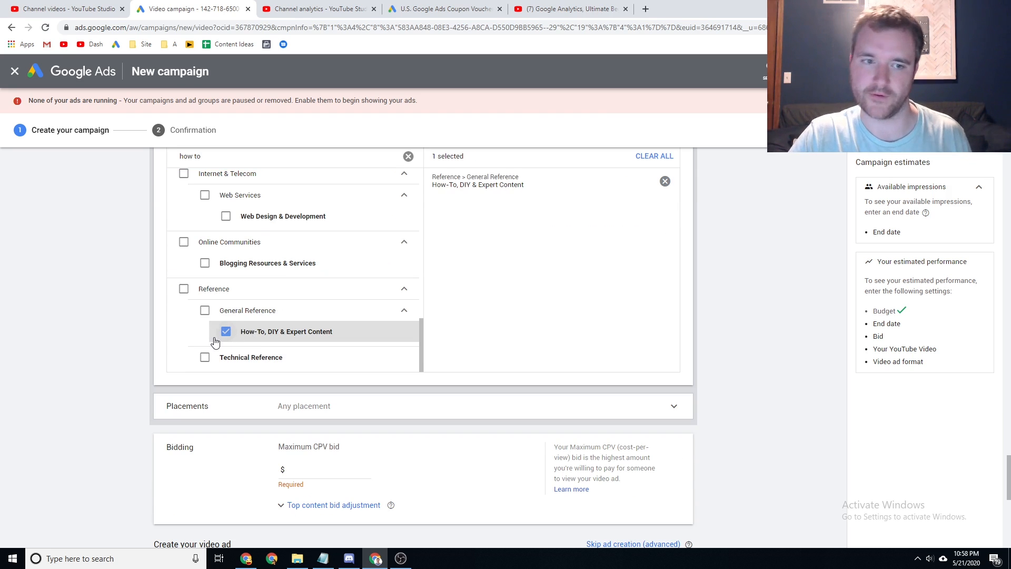
Step: Search the ad group's topics for real estate and look over the matching topics
scroll(215, 342, "up", 5)
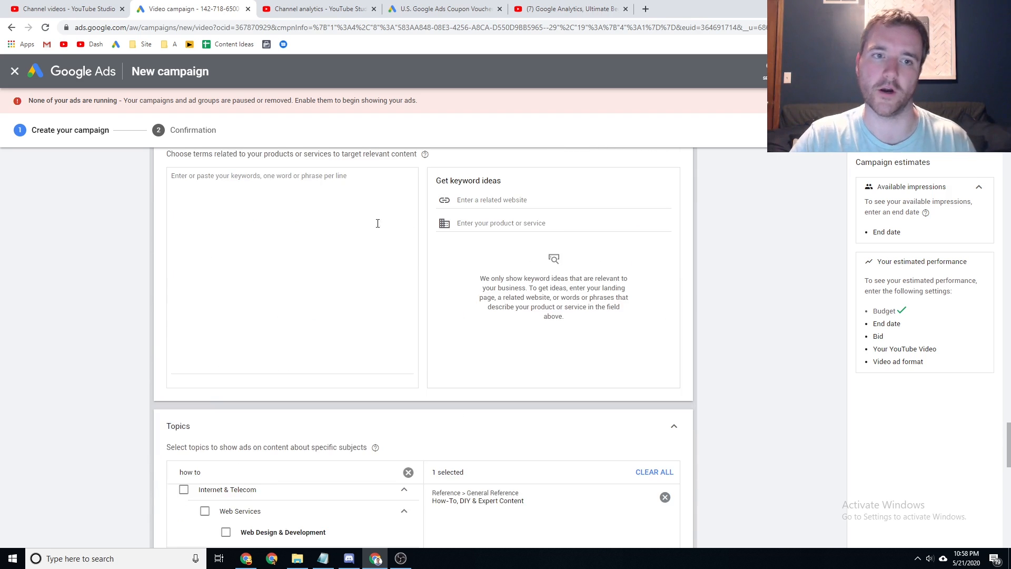
triple_click(198, 419)
type("r")
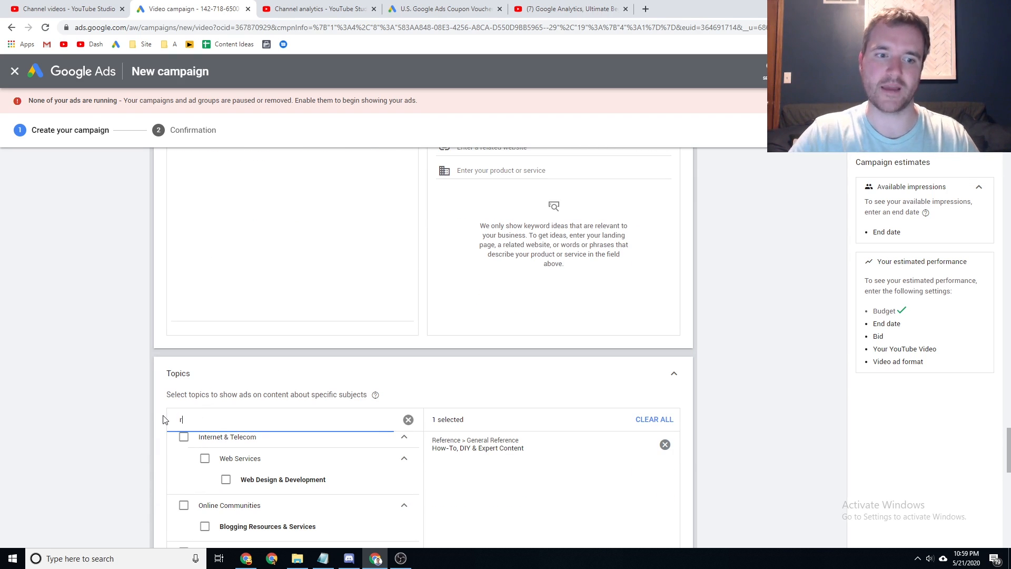
type("eal estate")
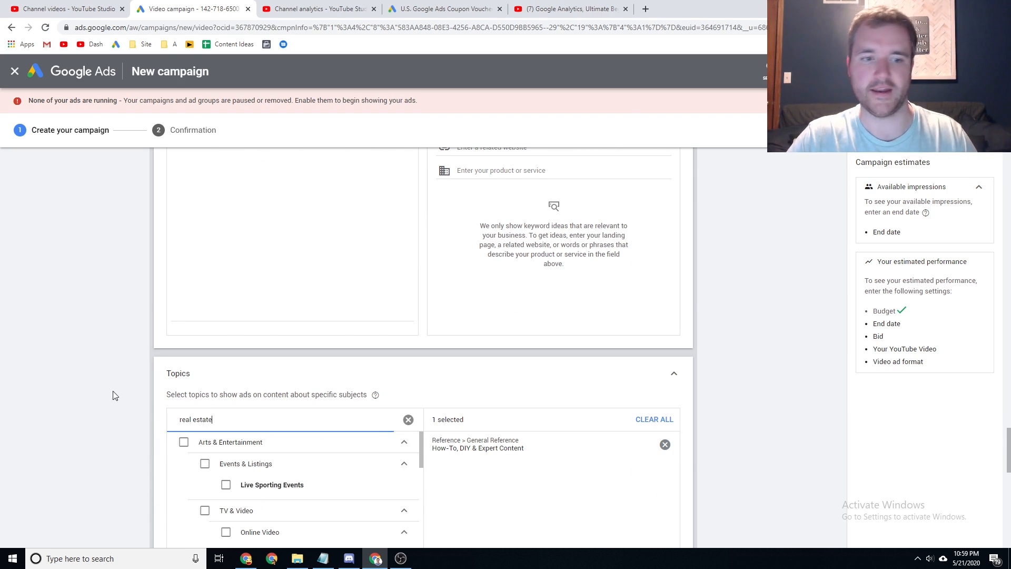
scroll(113, 390, "down", 1)
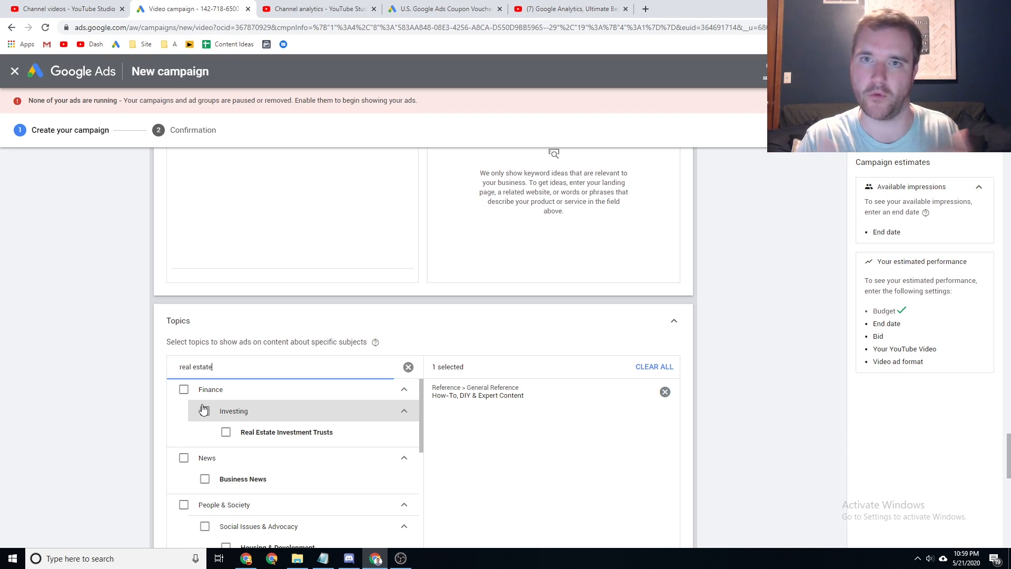
scroll(124, 433, "down", 3)
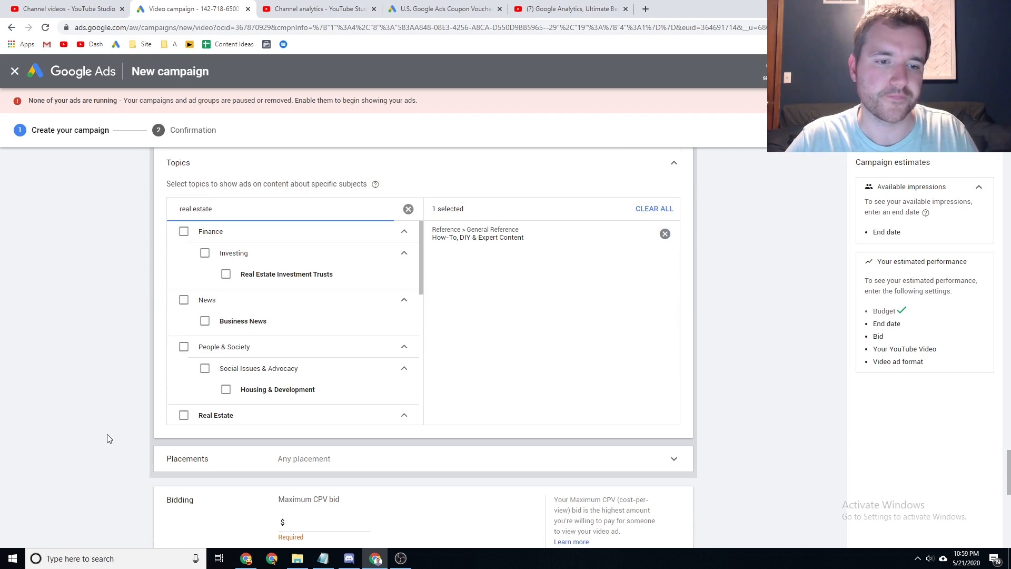
Step: Expand the ad group's placements targeting and look over the available placement types
scroll(100, 427, "down", 2)
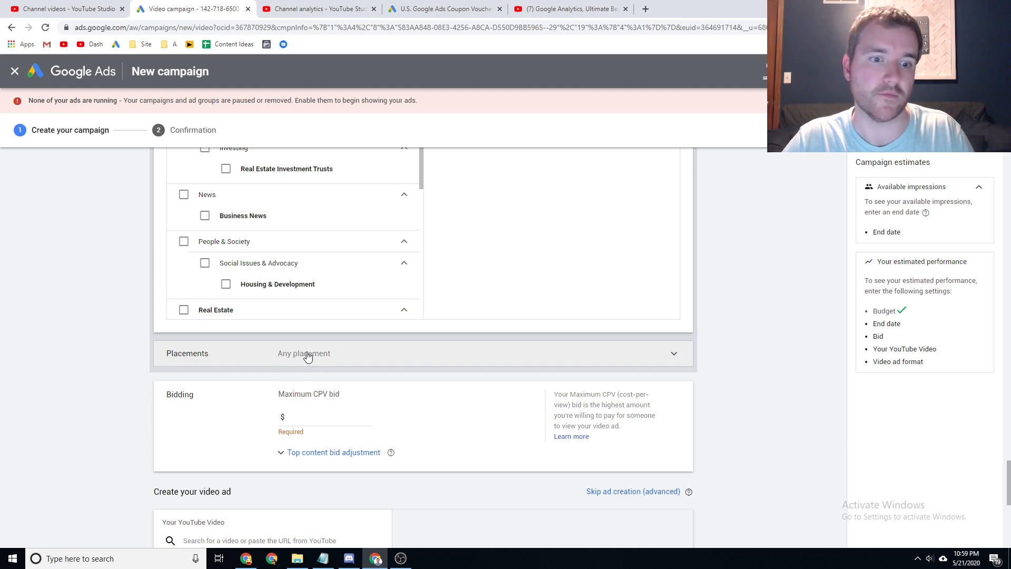
scroll(308, 356, "down", 1)
left_click(316, 302)
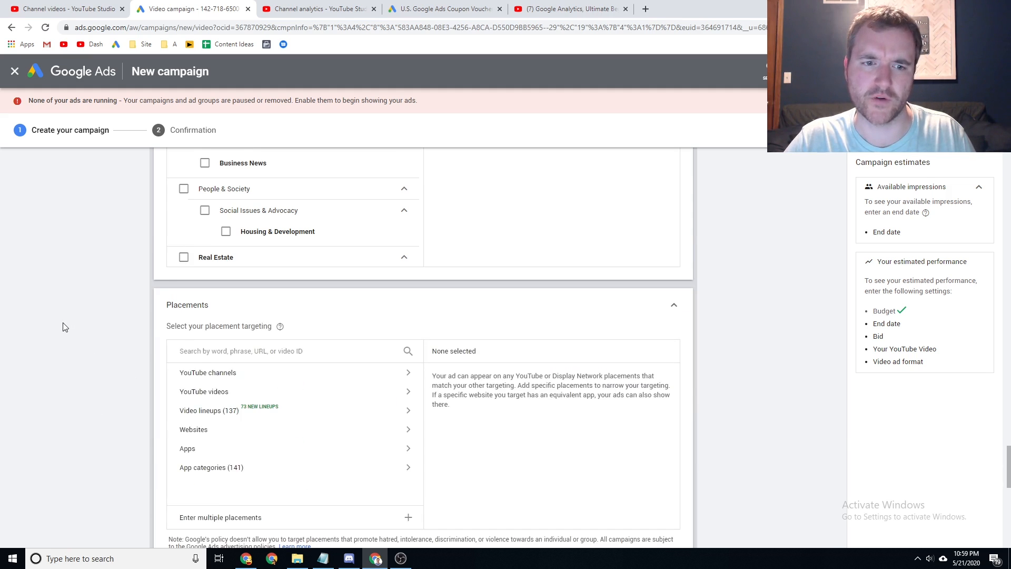
scroll(147, 321, "down", 1)
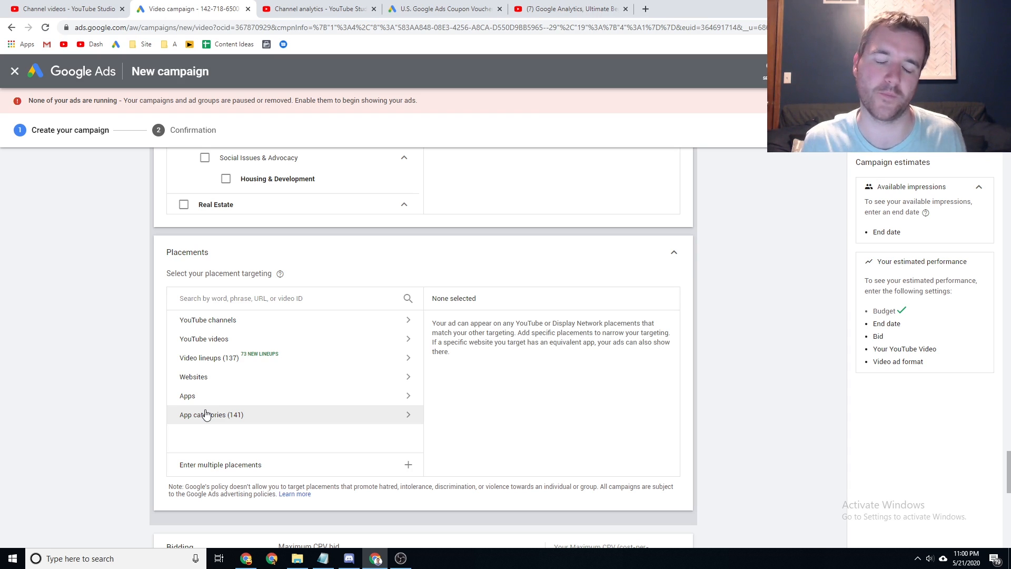
scroll(95, 314, "down", 2)
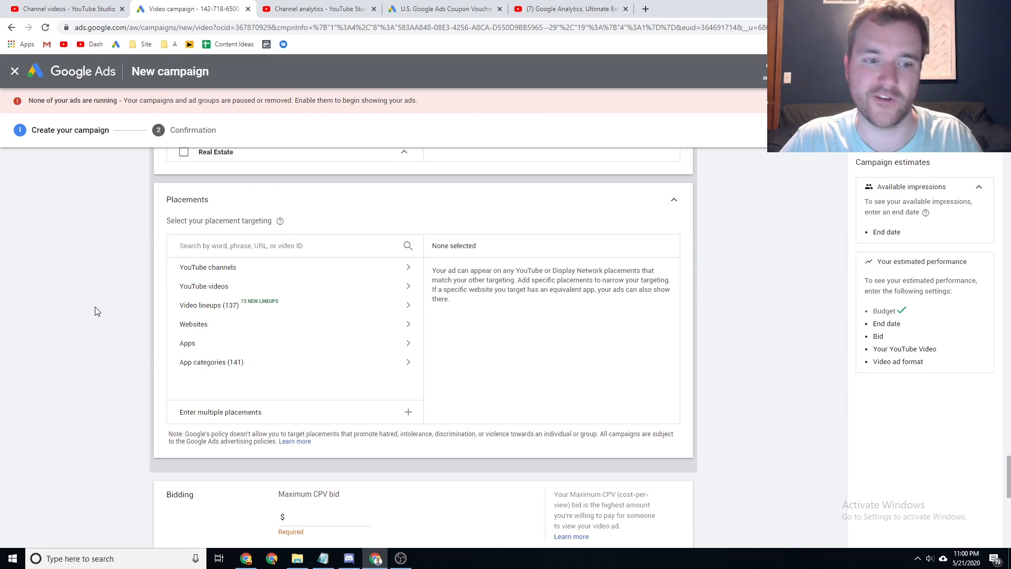
Step: Set the ad group's maximum CPV bid to $0.03
scroll(83, 337, "down", 2)
left_click(306, 358)
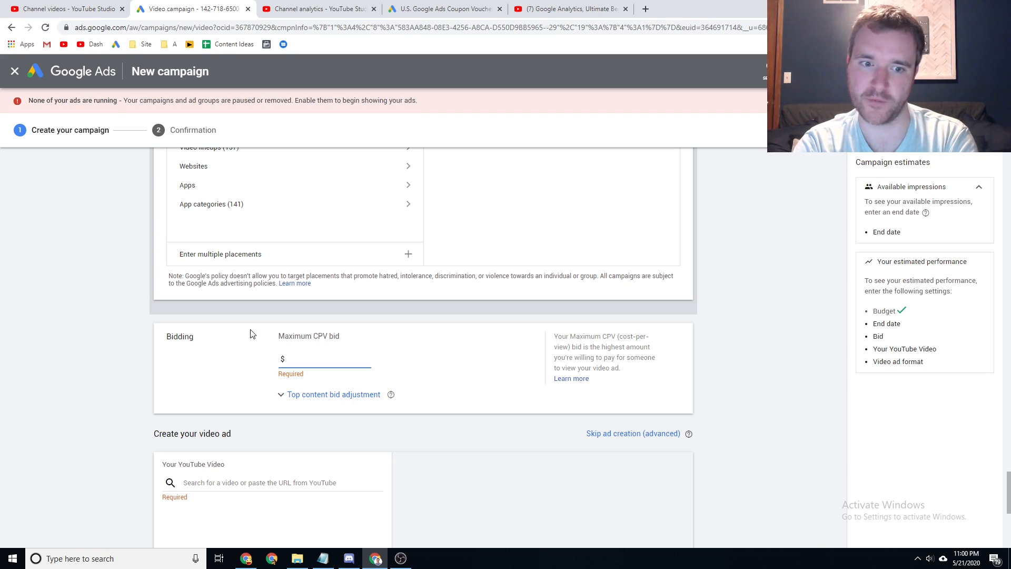
type("0.03")
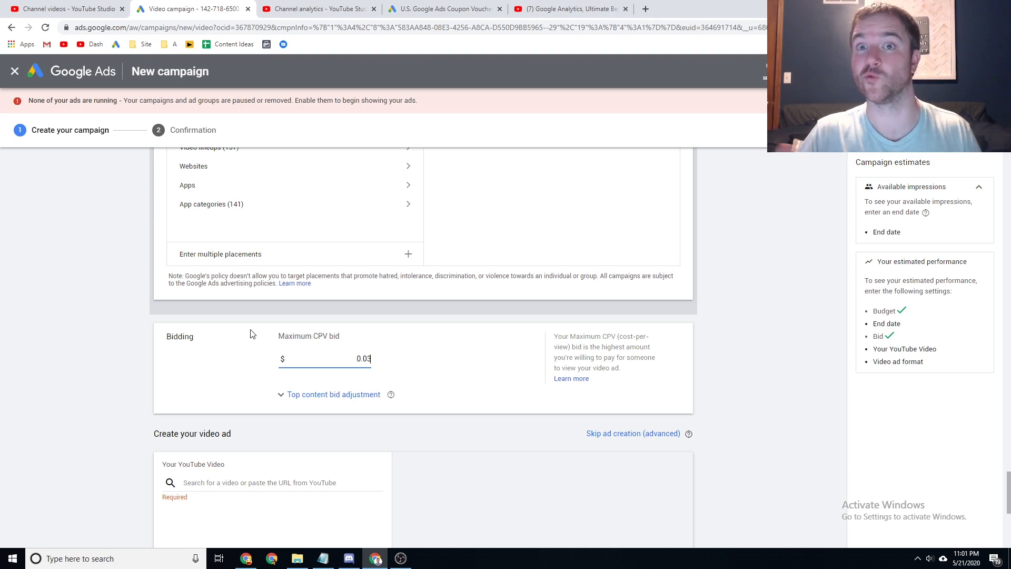
Step: Review the placements and video ad sections, cancel the new campaign, and leave the page without saving it
scroll(86, 309, "up", 3)
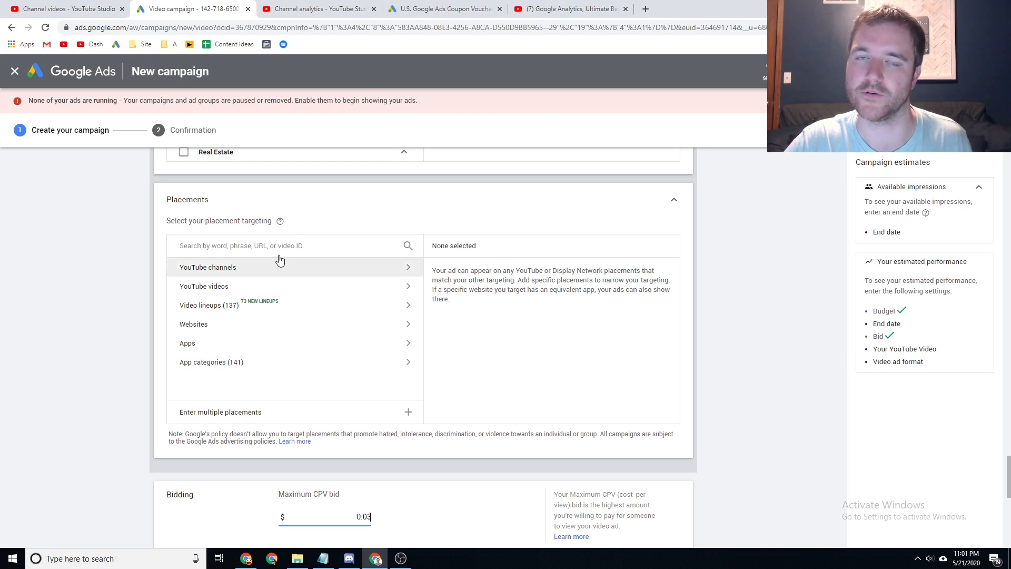
scroll(74, 316, "down", 4)
scroll(72, 324, "down", 5)
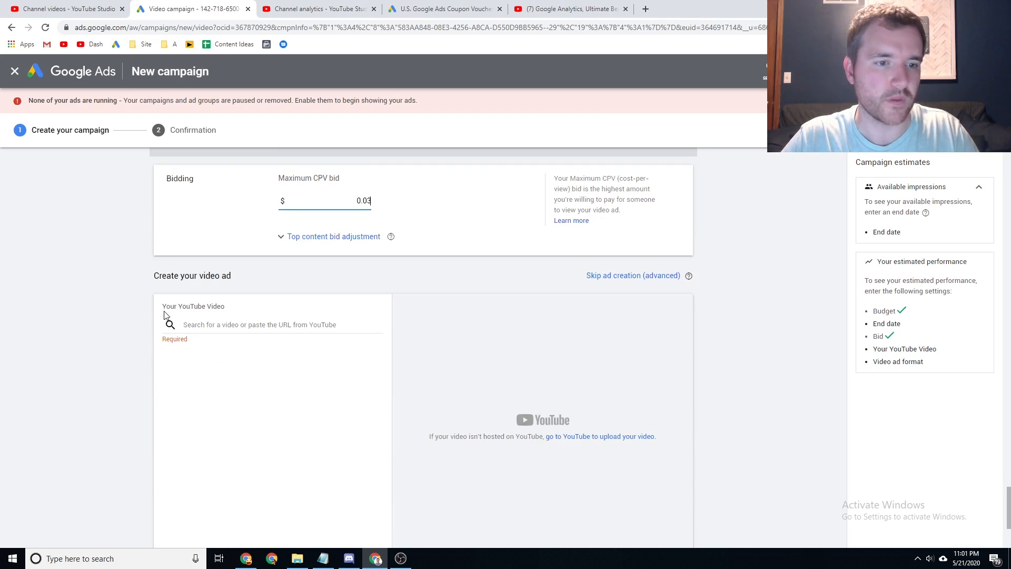
scroll(248, 287, "up", 2)
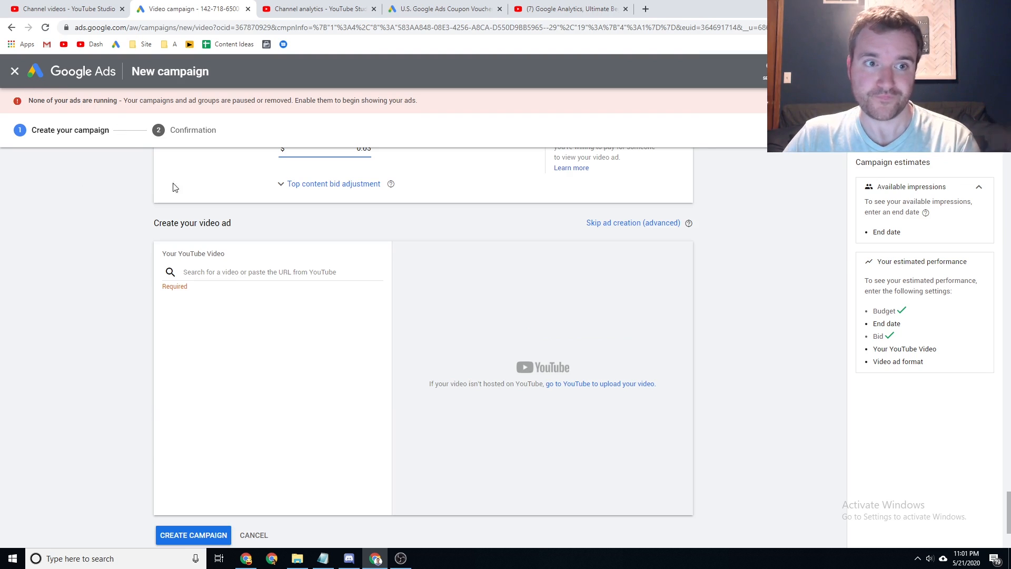
left_click(247, 536)
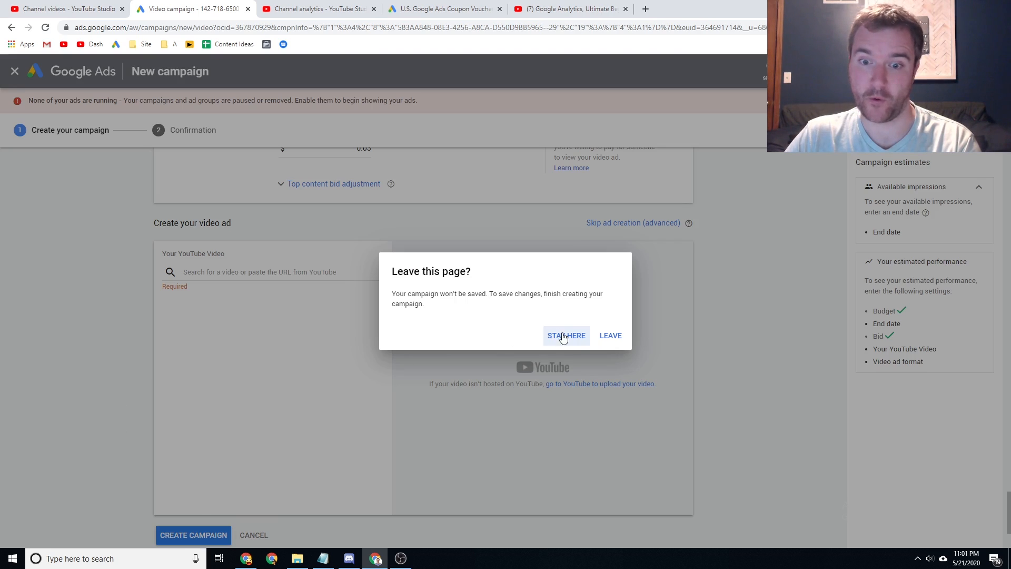
left_click(605, 337)
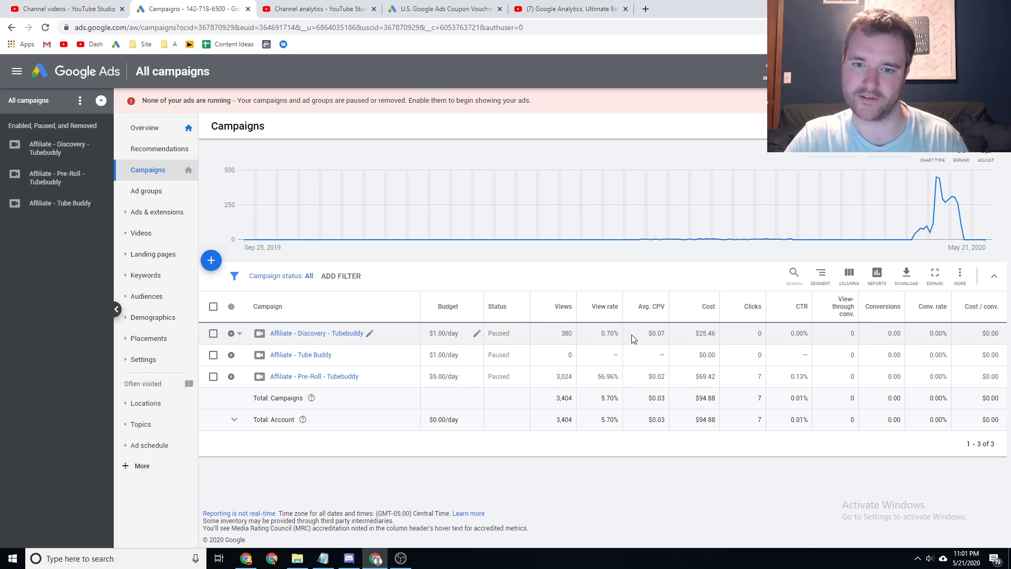
Step: Compare the average CPV of the Discovery and Pre-Roll Tubebuddy campaigns in the campaigns table
left_click_drag(647, 333, 656, 334)
left_click_drag(642, 379, 662, 376)
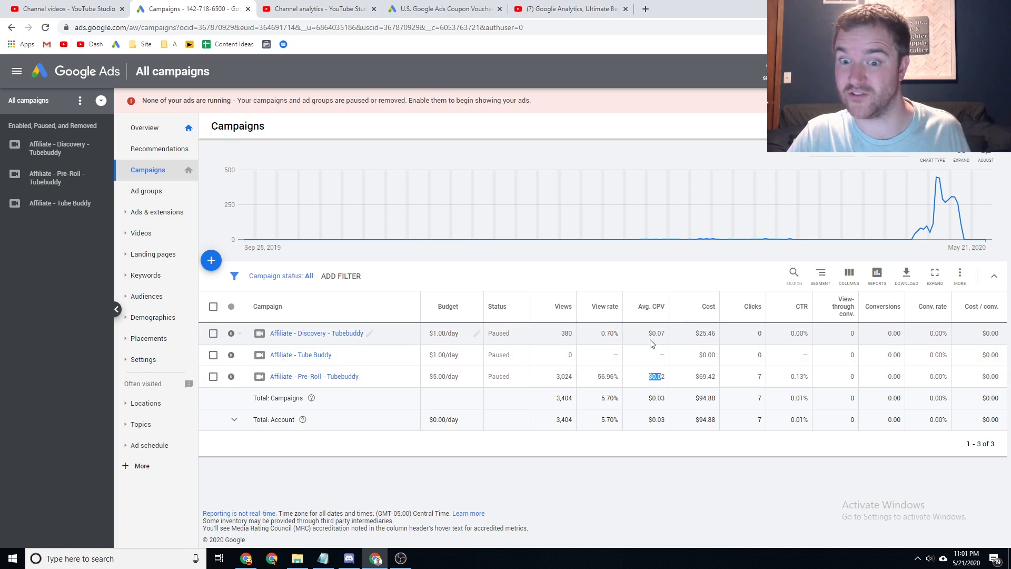
left_click_drag(652, 336, 656, 335)
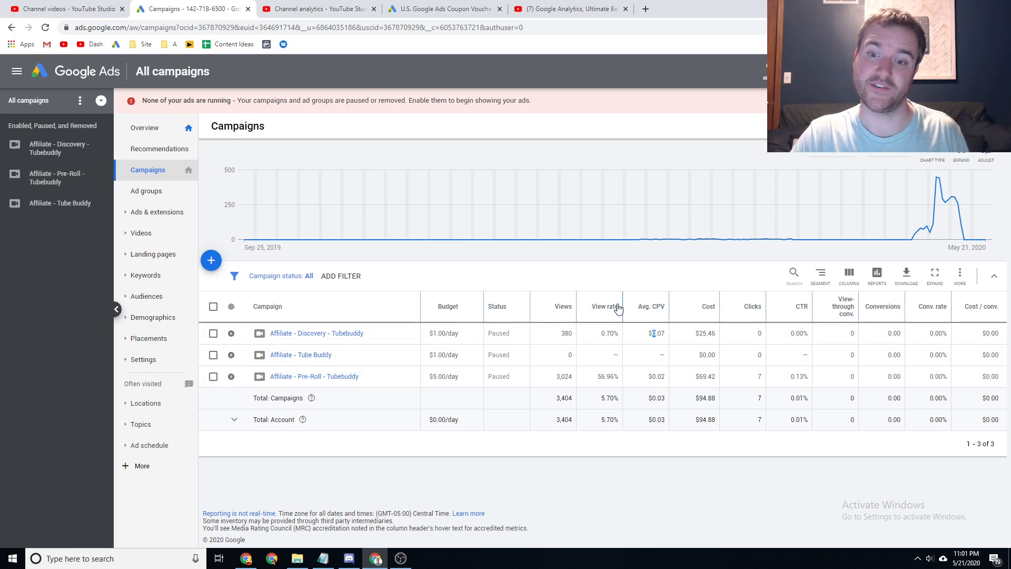
Step: Switch to the open YouTube video and go back to the search results for google analytics
left_click(316, 4)
left_click(566, 4)
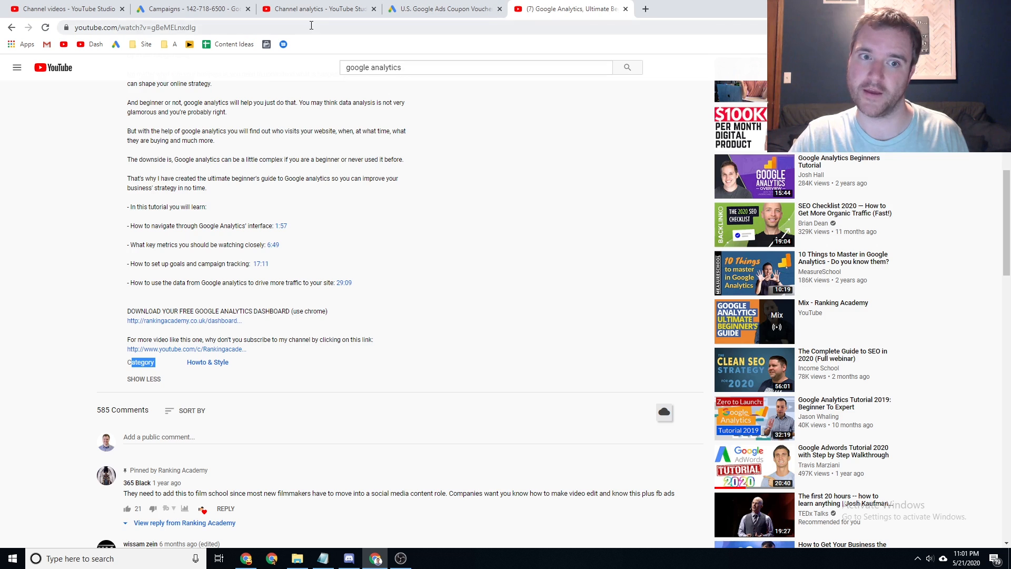
left_click(415, 6)
left_click(346, 4)
left_click(565, 6)
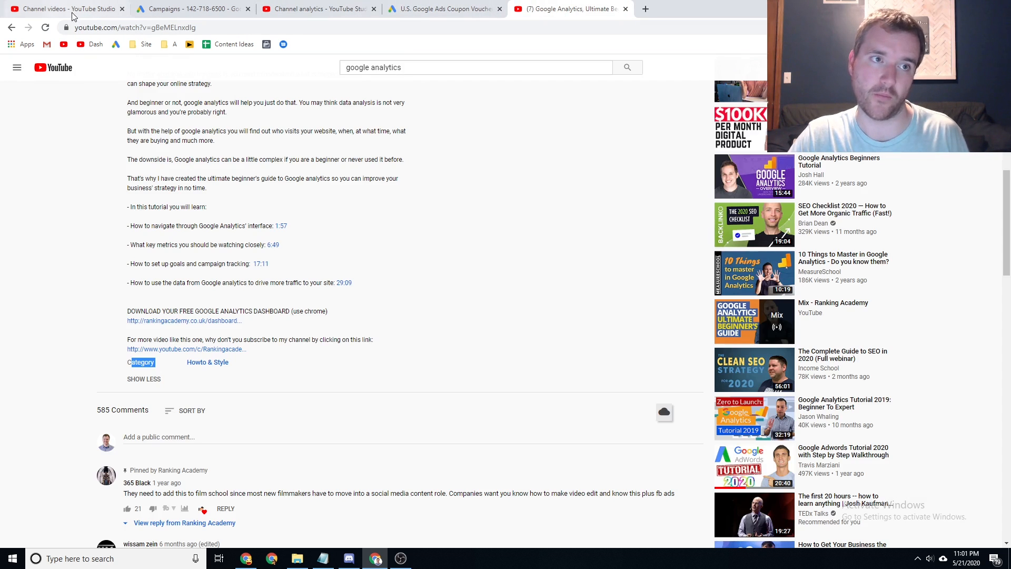
left_click(13, 27)
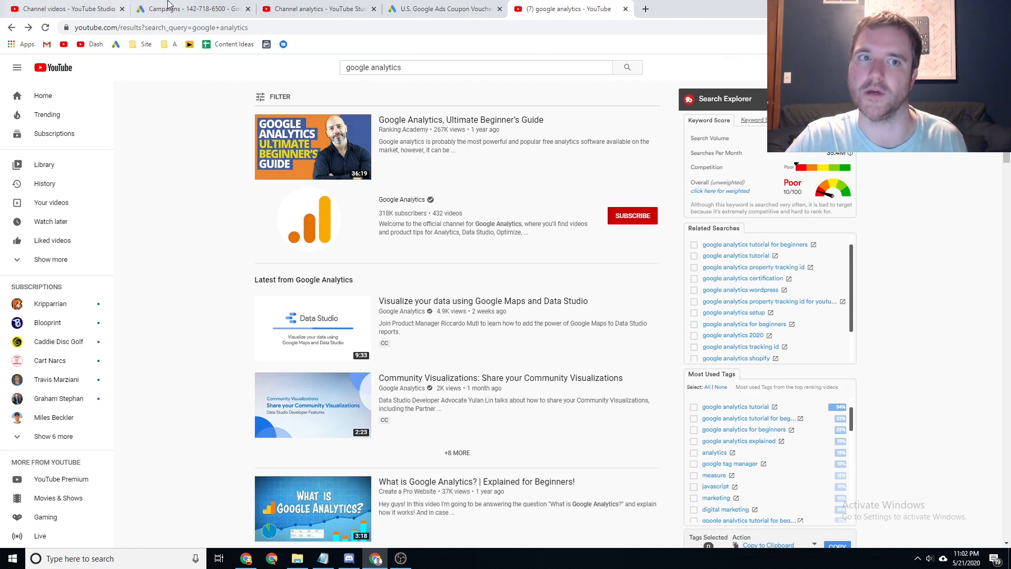
Step: Check the Google Ads campaigns list briefly and open tubebuddy.com in a new browser tab
left_click(195, 8)
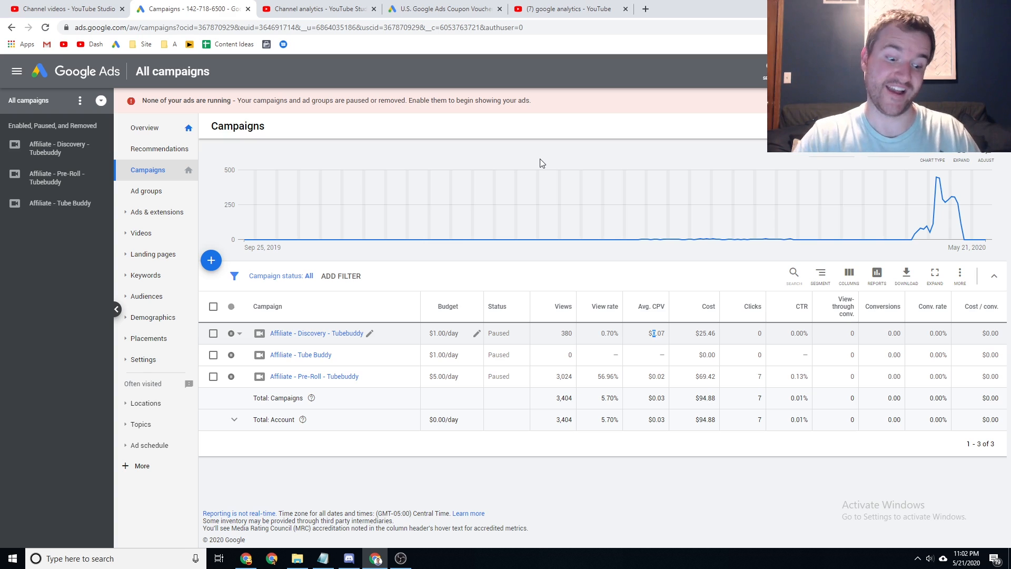
key("ctrl+t")
type("tube")
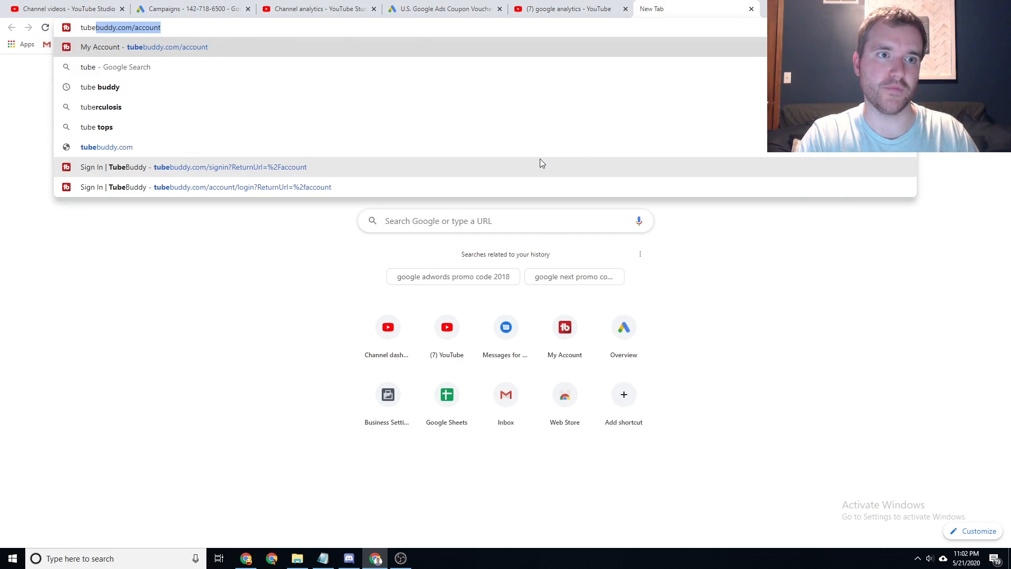
type("buddy.com")
key("Return")
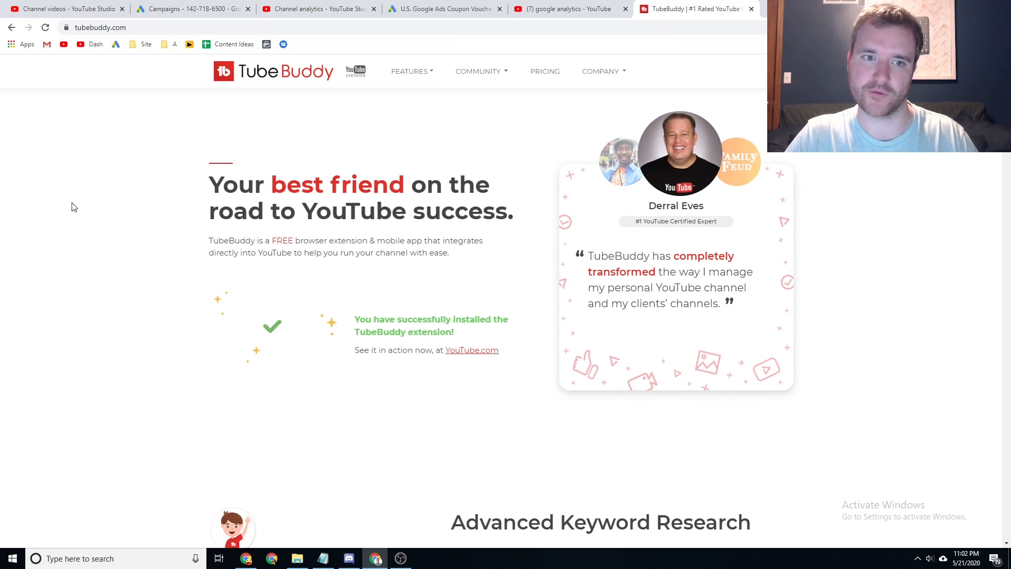
Step: View the channel analytics, examine the YouTube google analytics results with TubeBuddy's related searches and most used tags, and return to the Google Ads campaigns
left_click(321, 9)
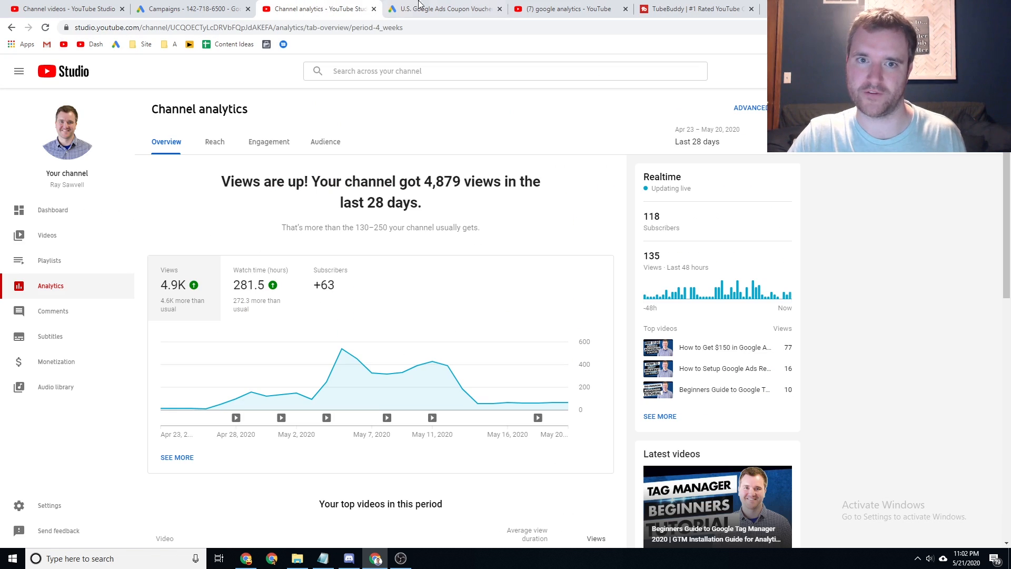
left_click(566, 9)
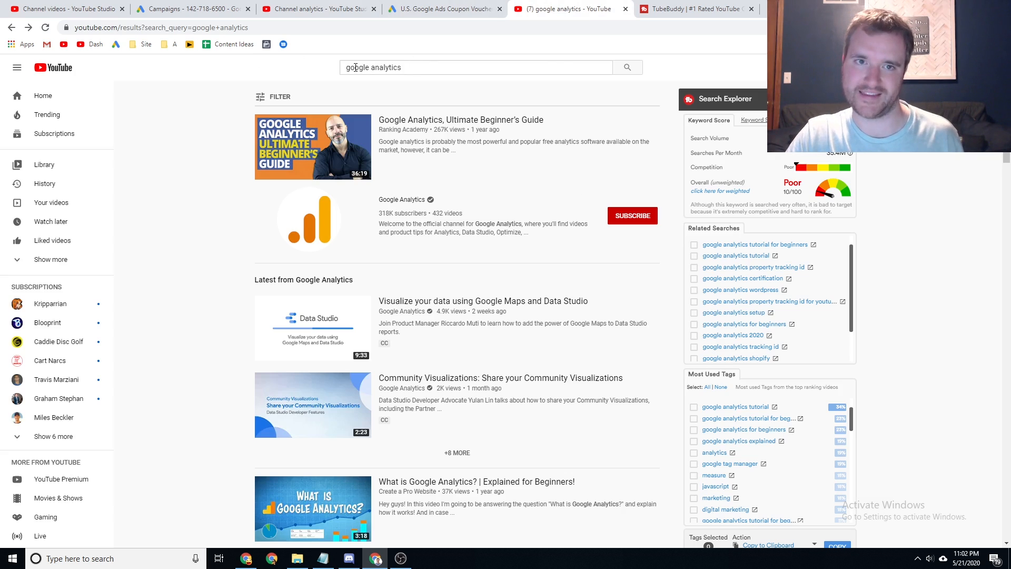
left_click_drag(355, 67, 386, 68)
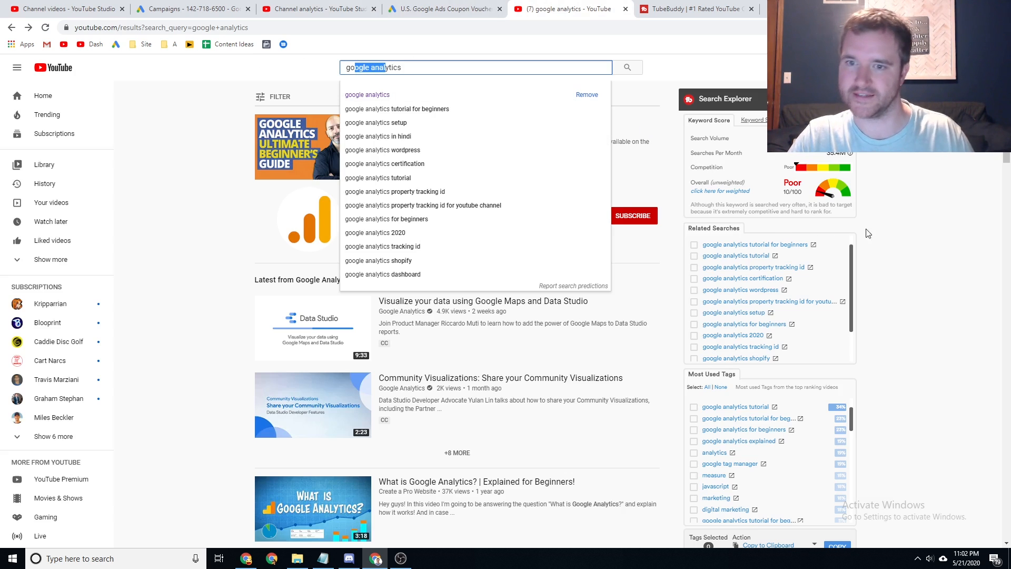
left_click(930, 230)
scroll(744, 315, "down", 1)
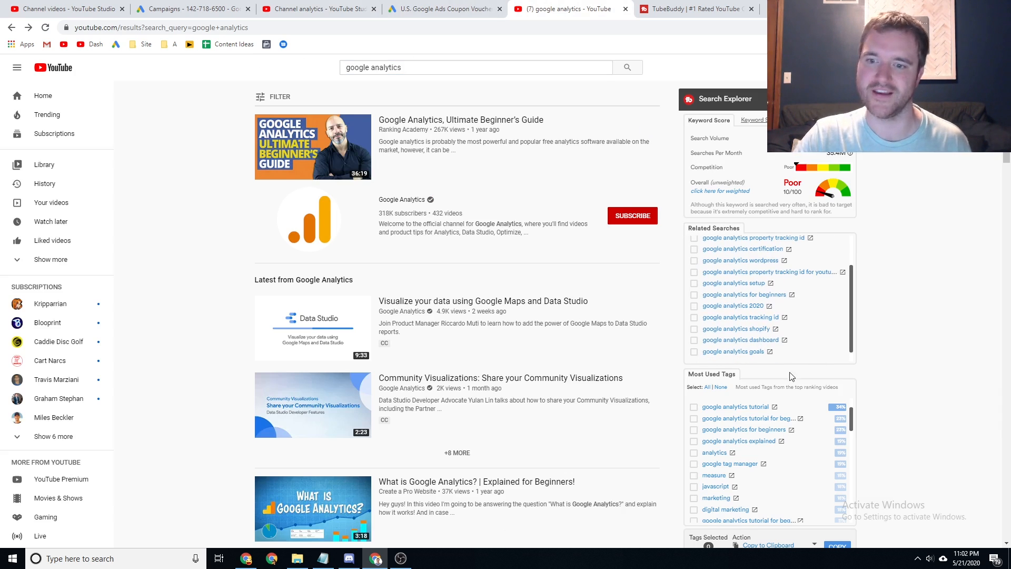
scroll(791, 376, "down", 1)
scroll(714, 356, "up", 1)
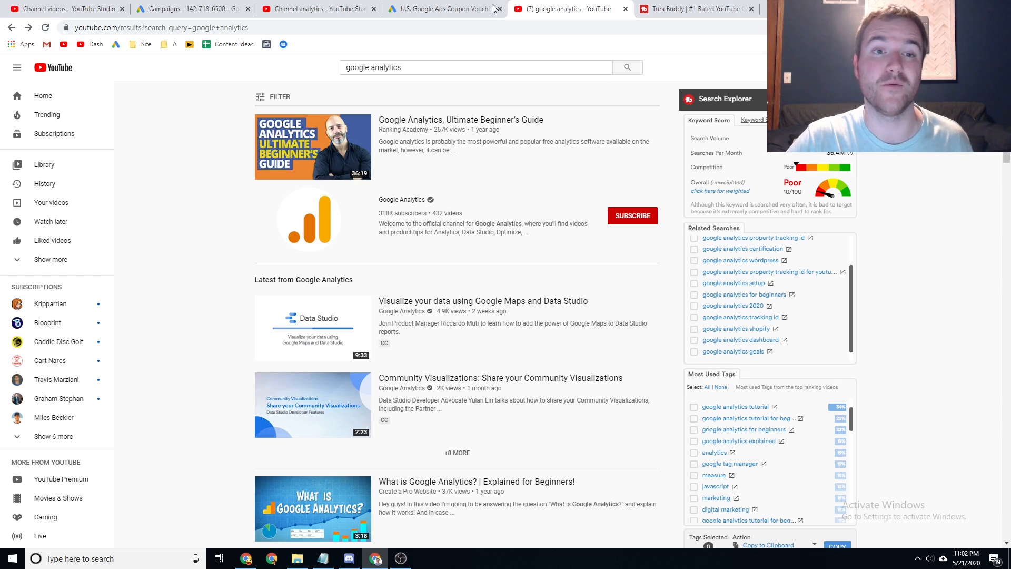
left_click(334, 8)
left_click(193, 7)
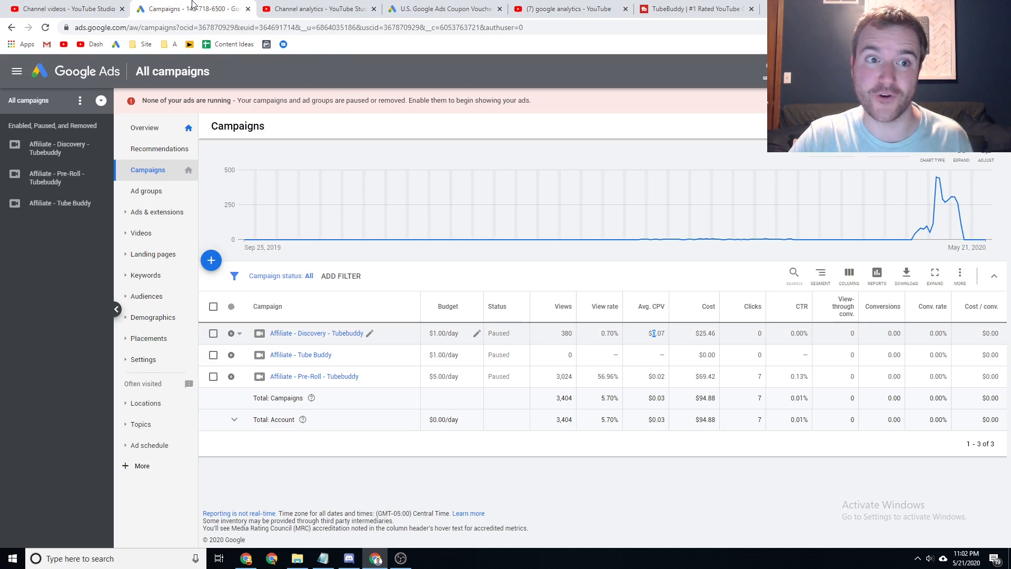